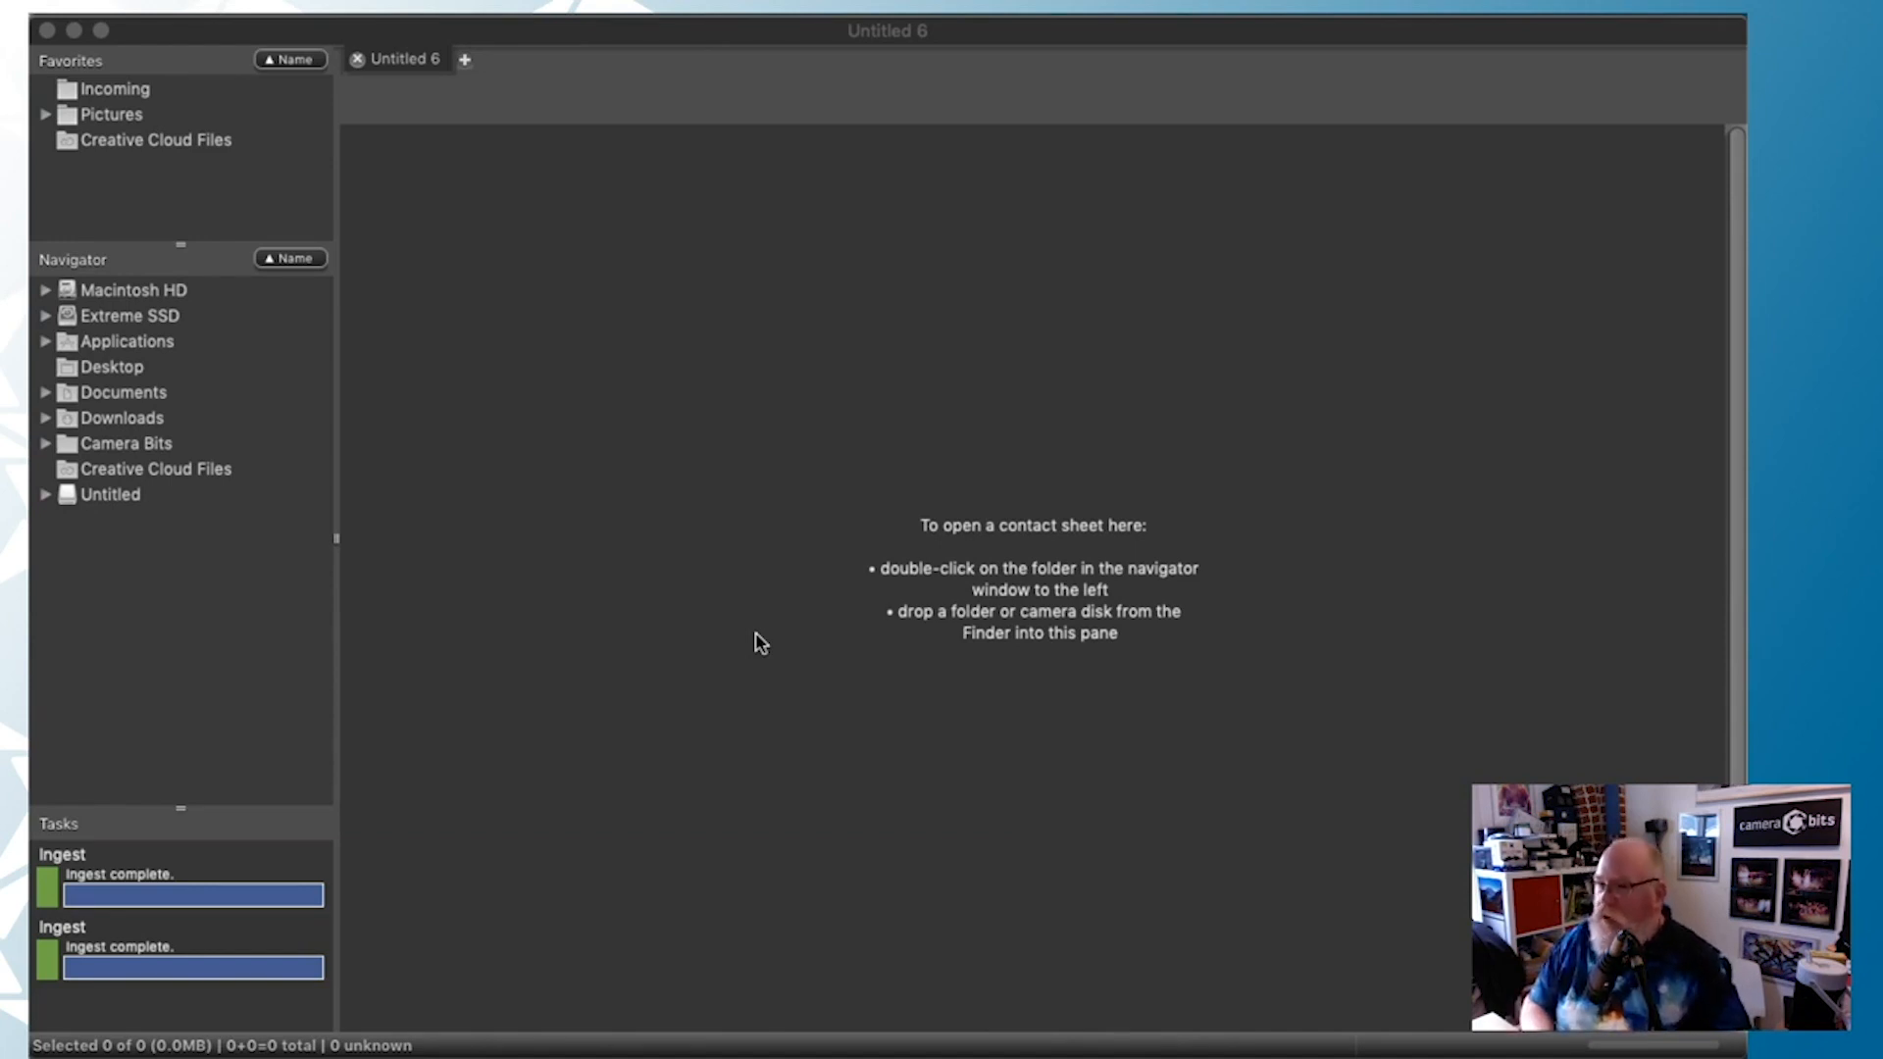
Open the Ingest settings and choose the Untitled disk as the source for copying photos
{"action": "left_click", "coordinate": [751, 621]}
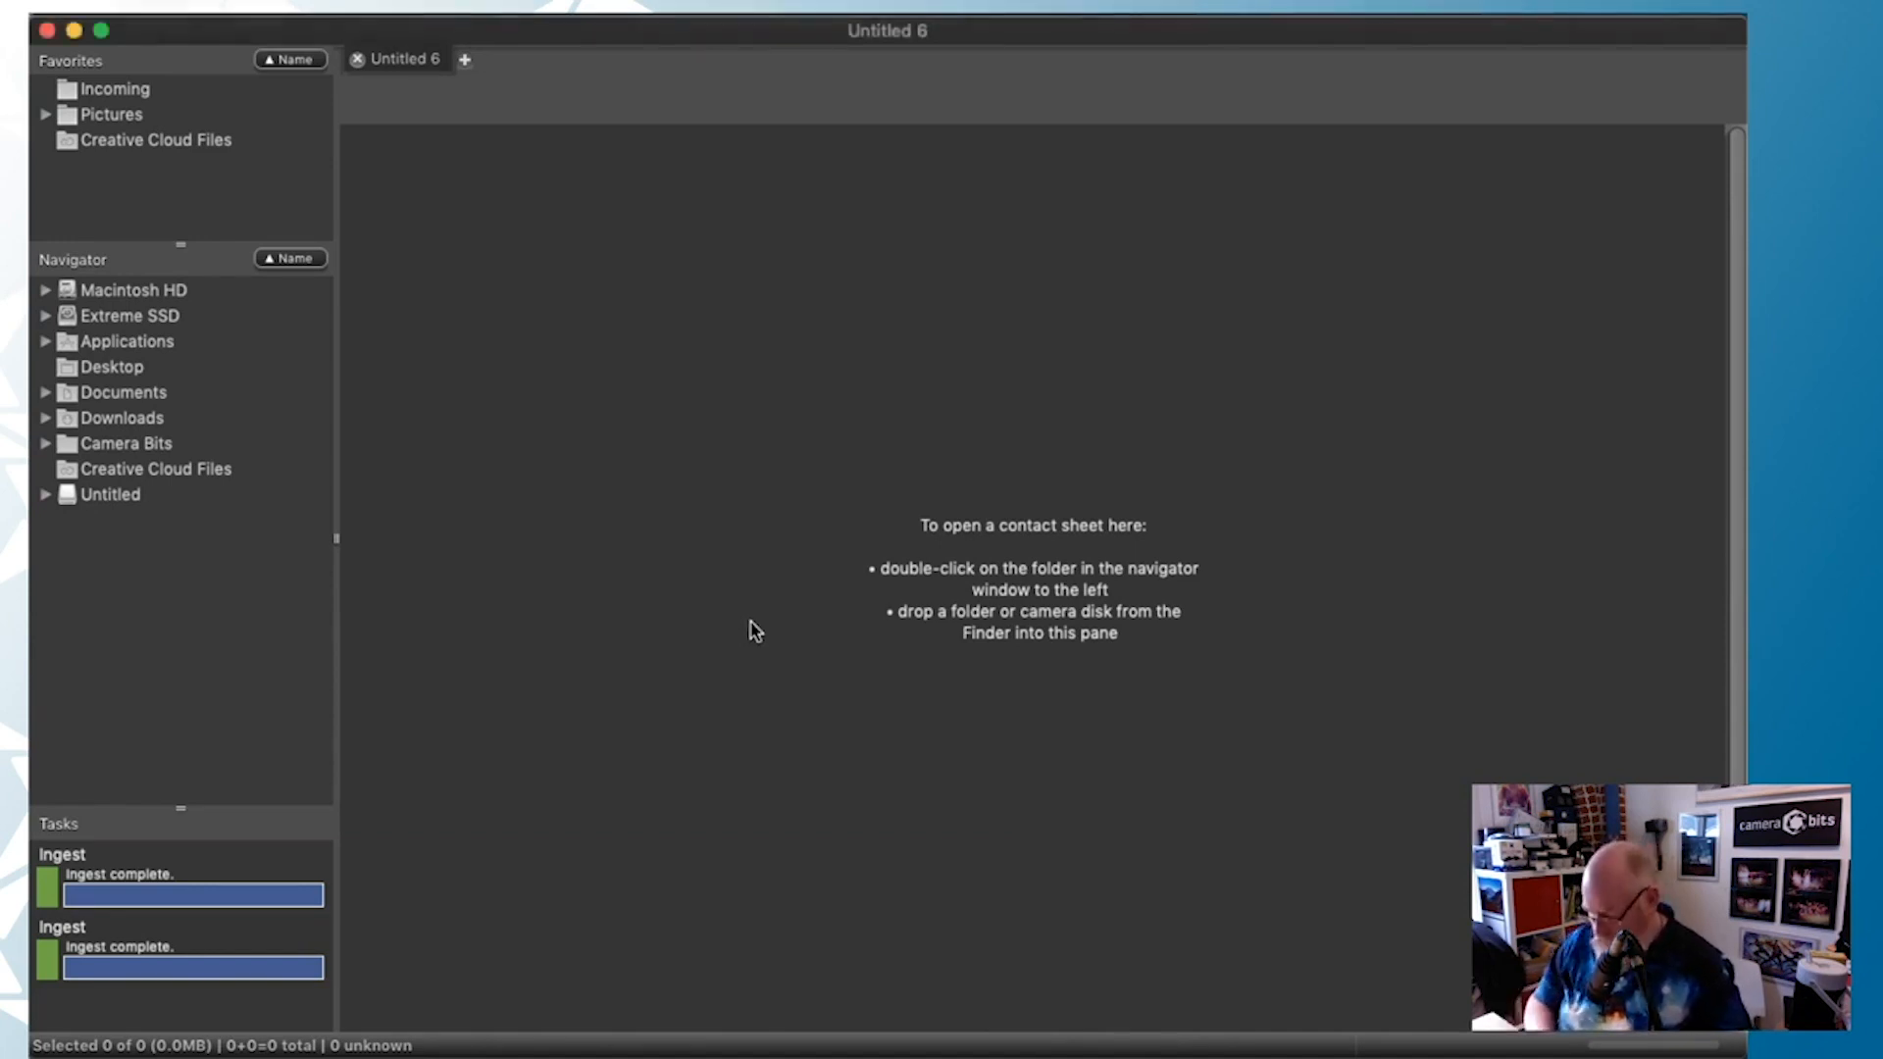
{"action": "key", "text": "super+i"}
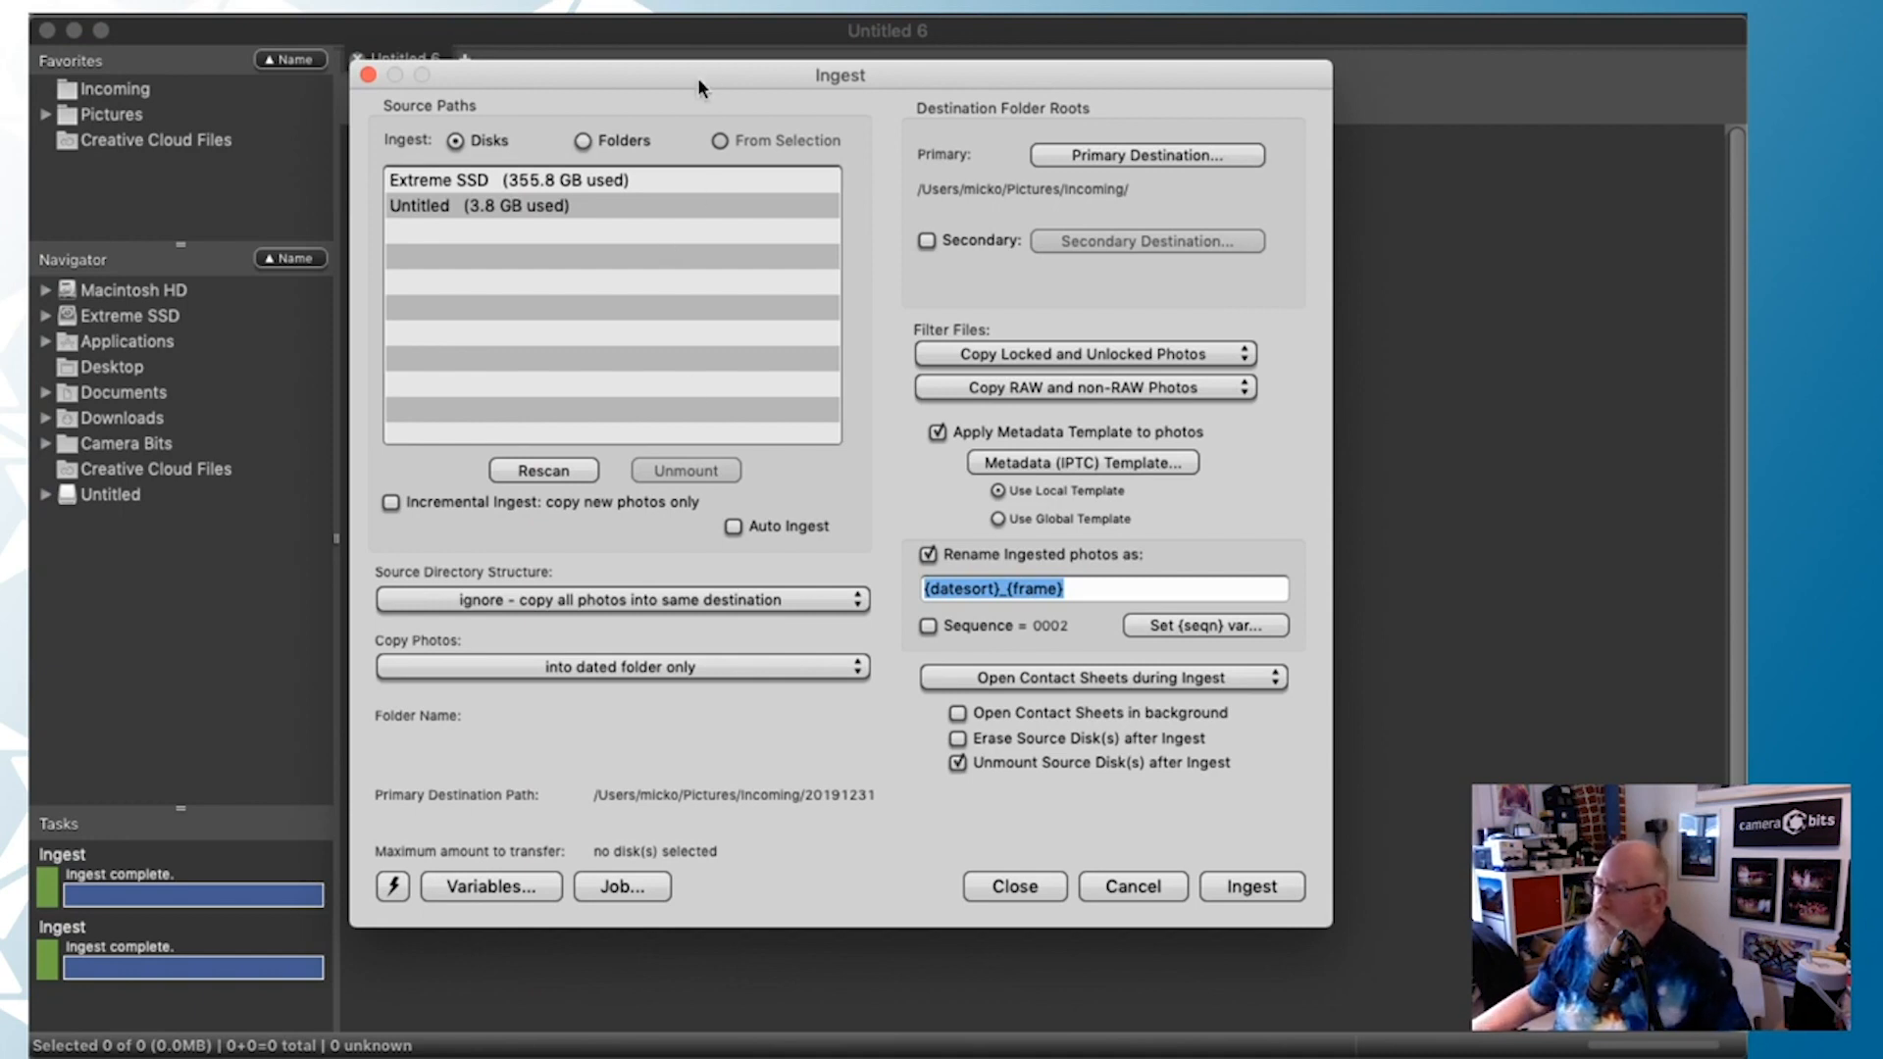
{"action": "left_click_drag", "start_coordinate": [698, 78], "coordinate": [693, 105]}
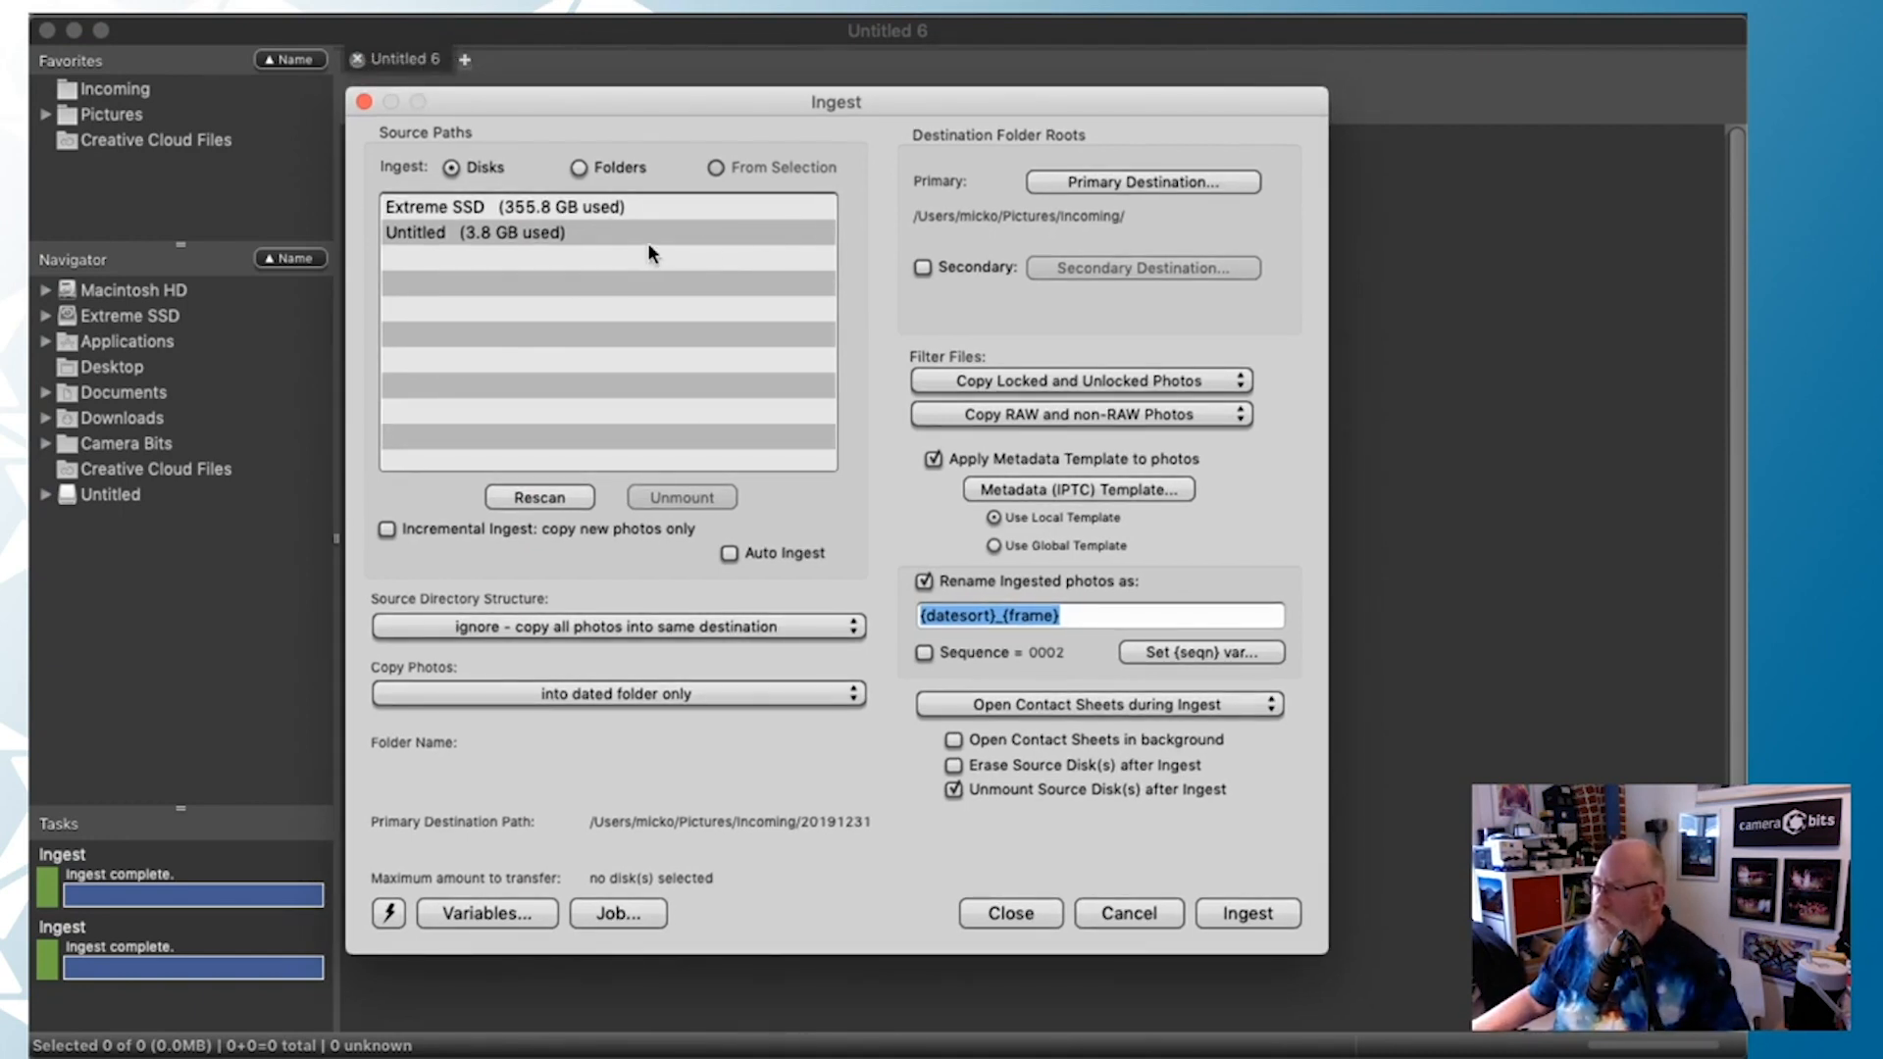
{"action": "left_click", "coordinate": [510, 231]}
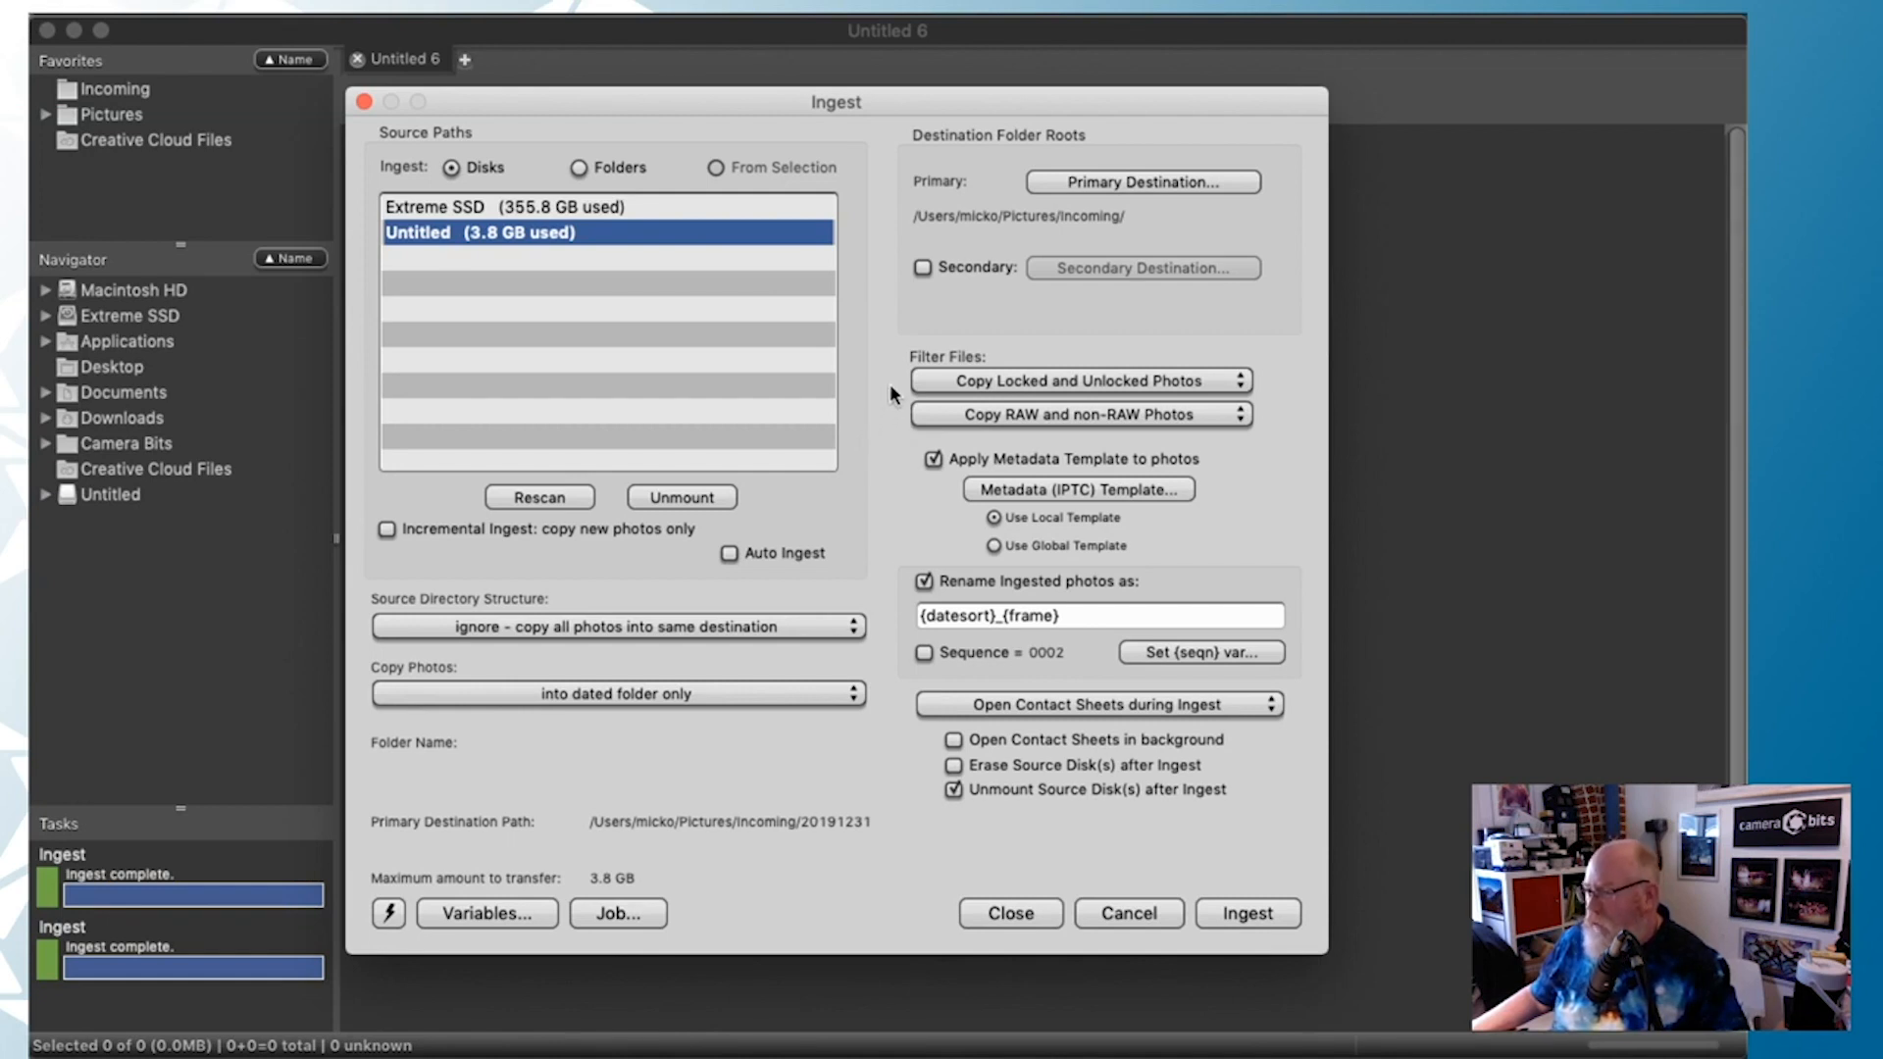
Review the creator, copyright, credit, URL and usage terms in the ingest's Metadata (IPTC) Template, leaving the template as is
{"action": "left_click", "coordinate": [1096, 490]}
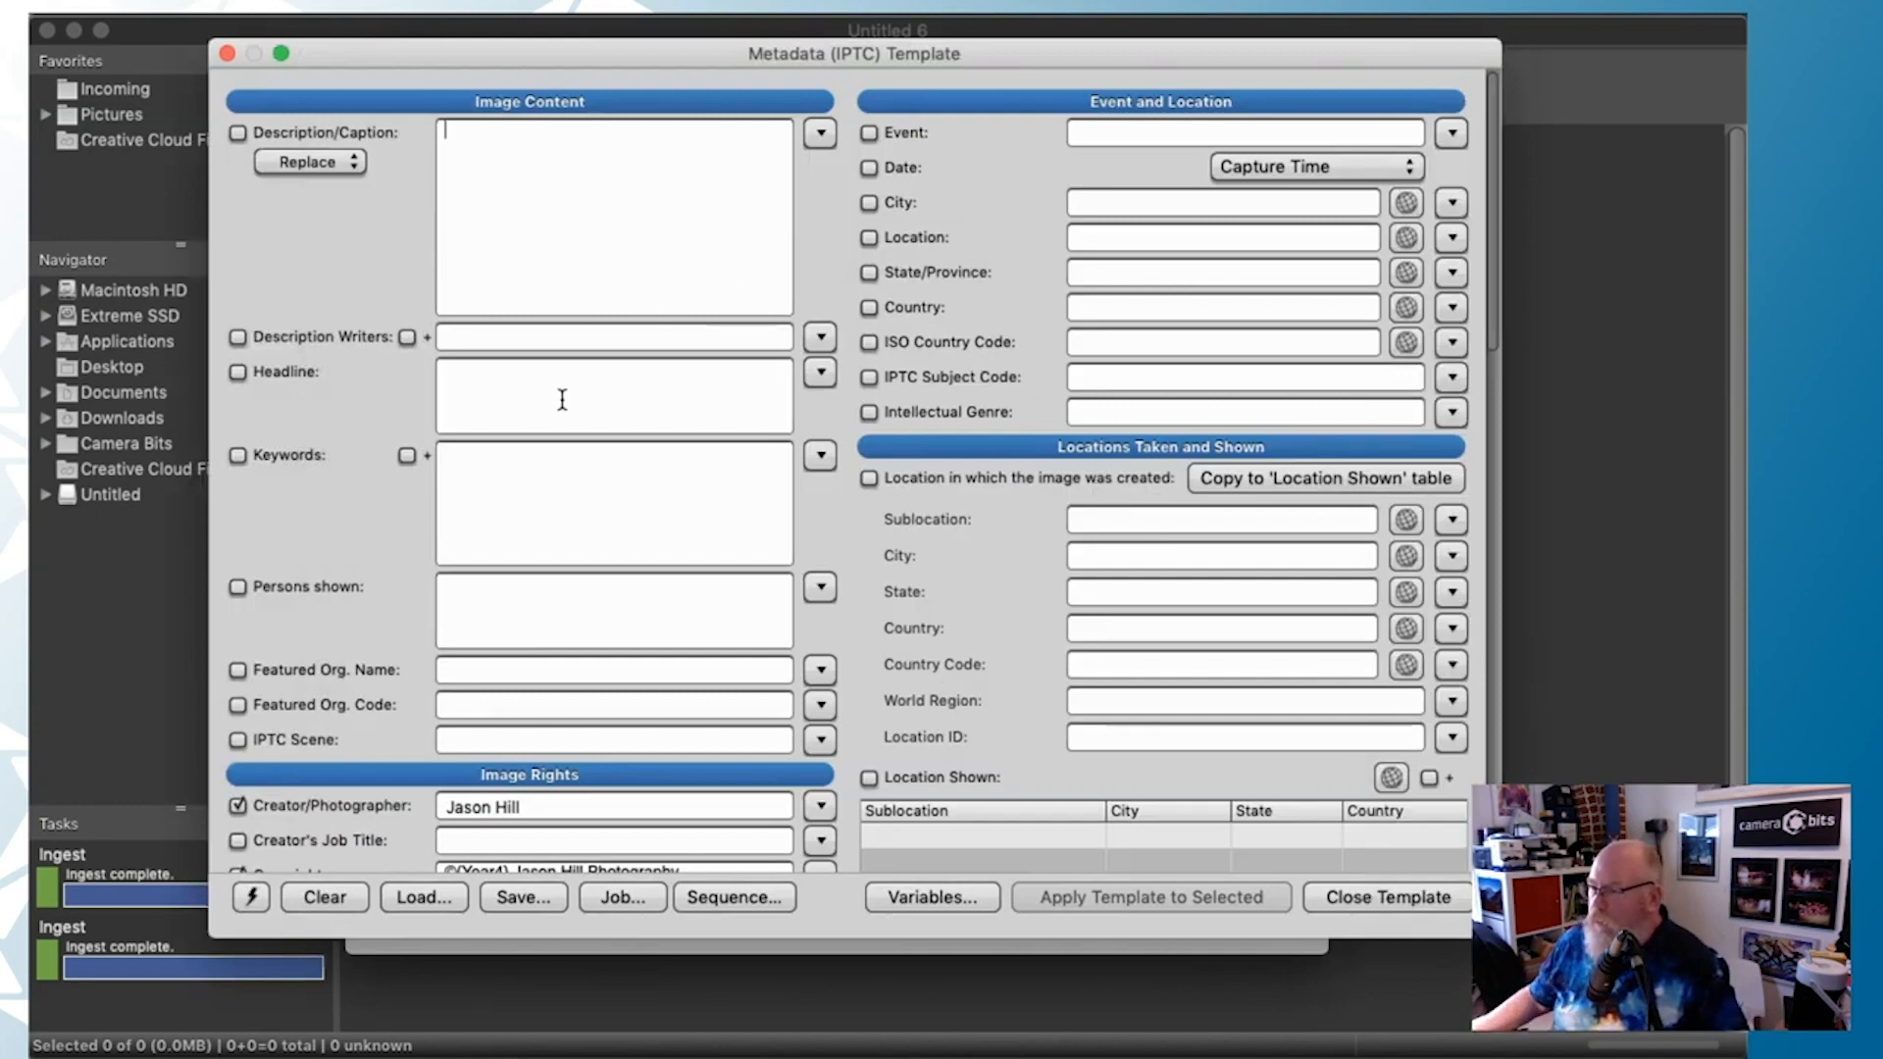
{"action": "scroll", "coordinate": [343, 402], "scroll_direction": "down", "scroll_amount": 10}
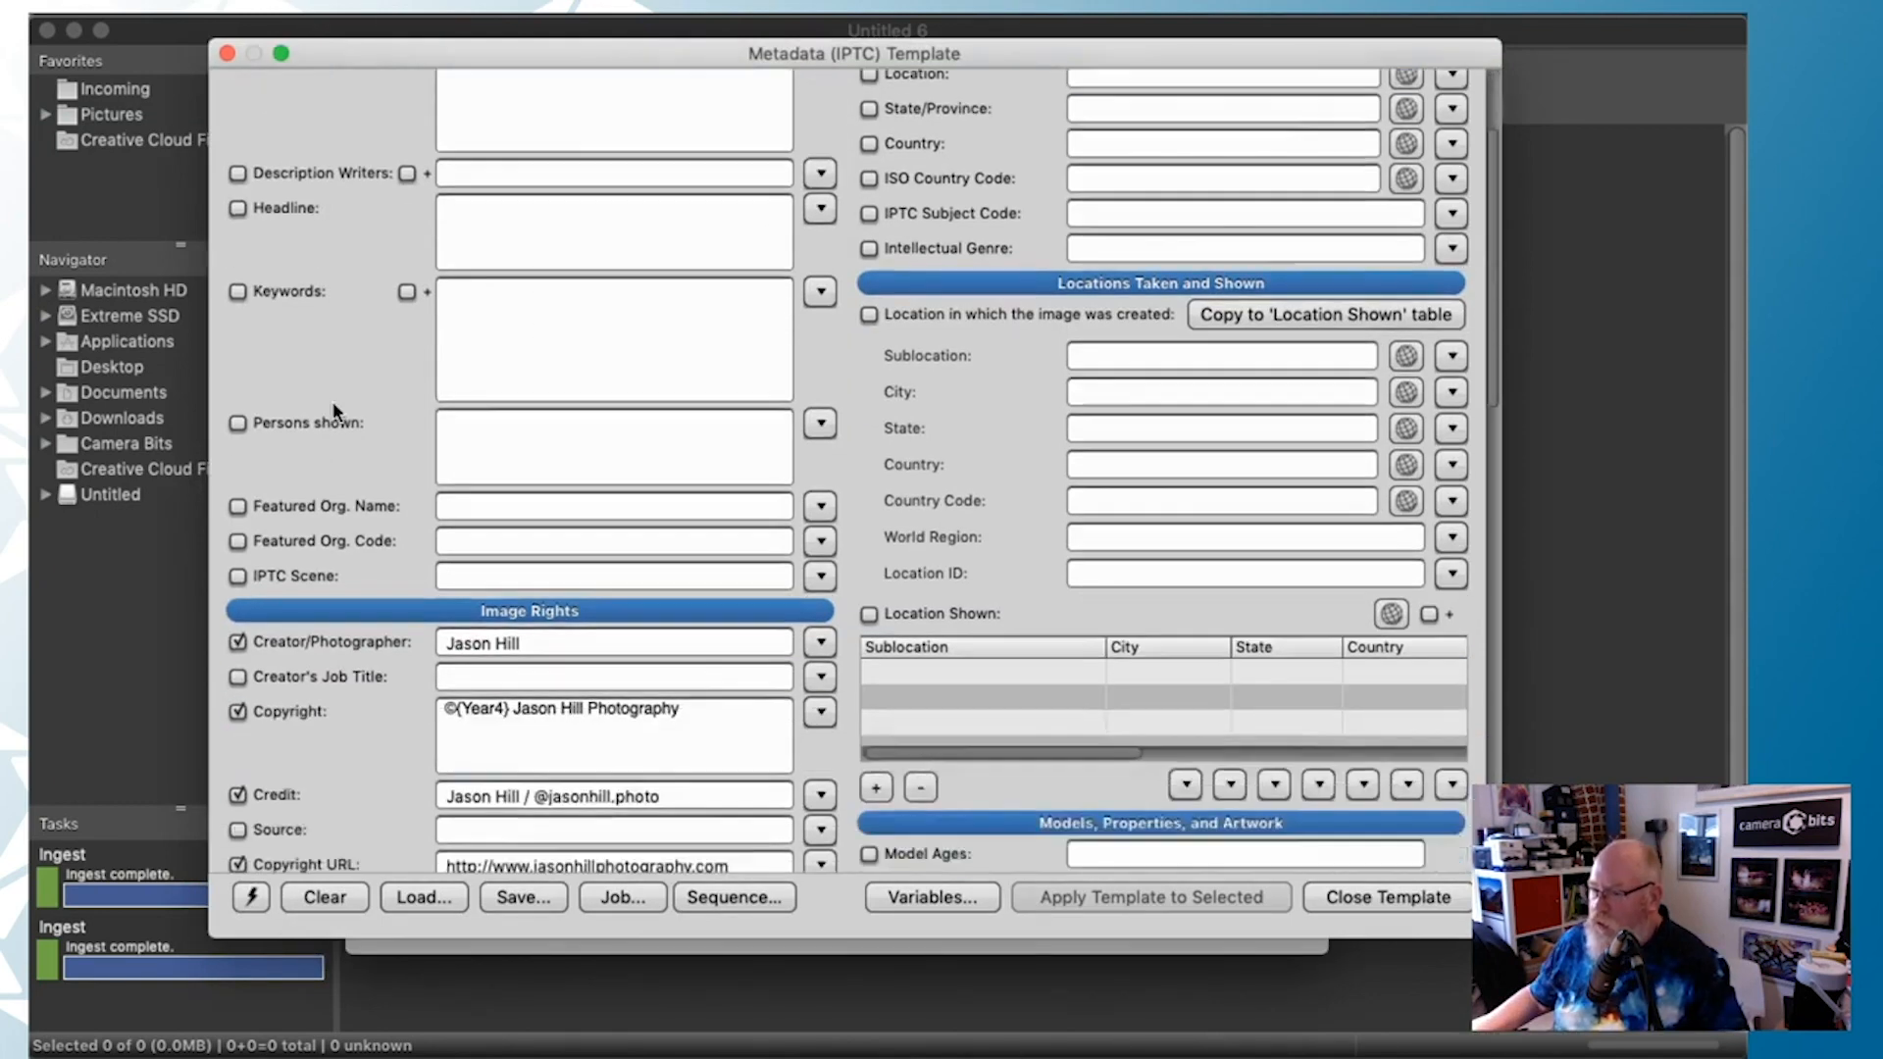
{"action": "scroll", "coordinate": [332, 402], "scroll_direction": "down", "scroll_amount": 1}
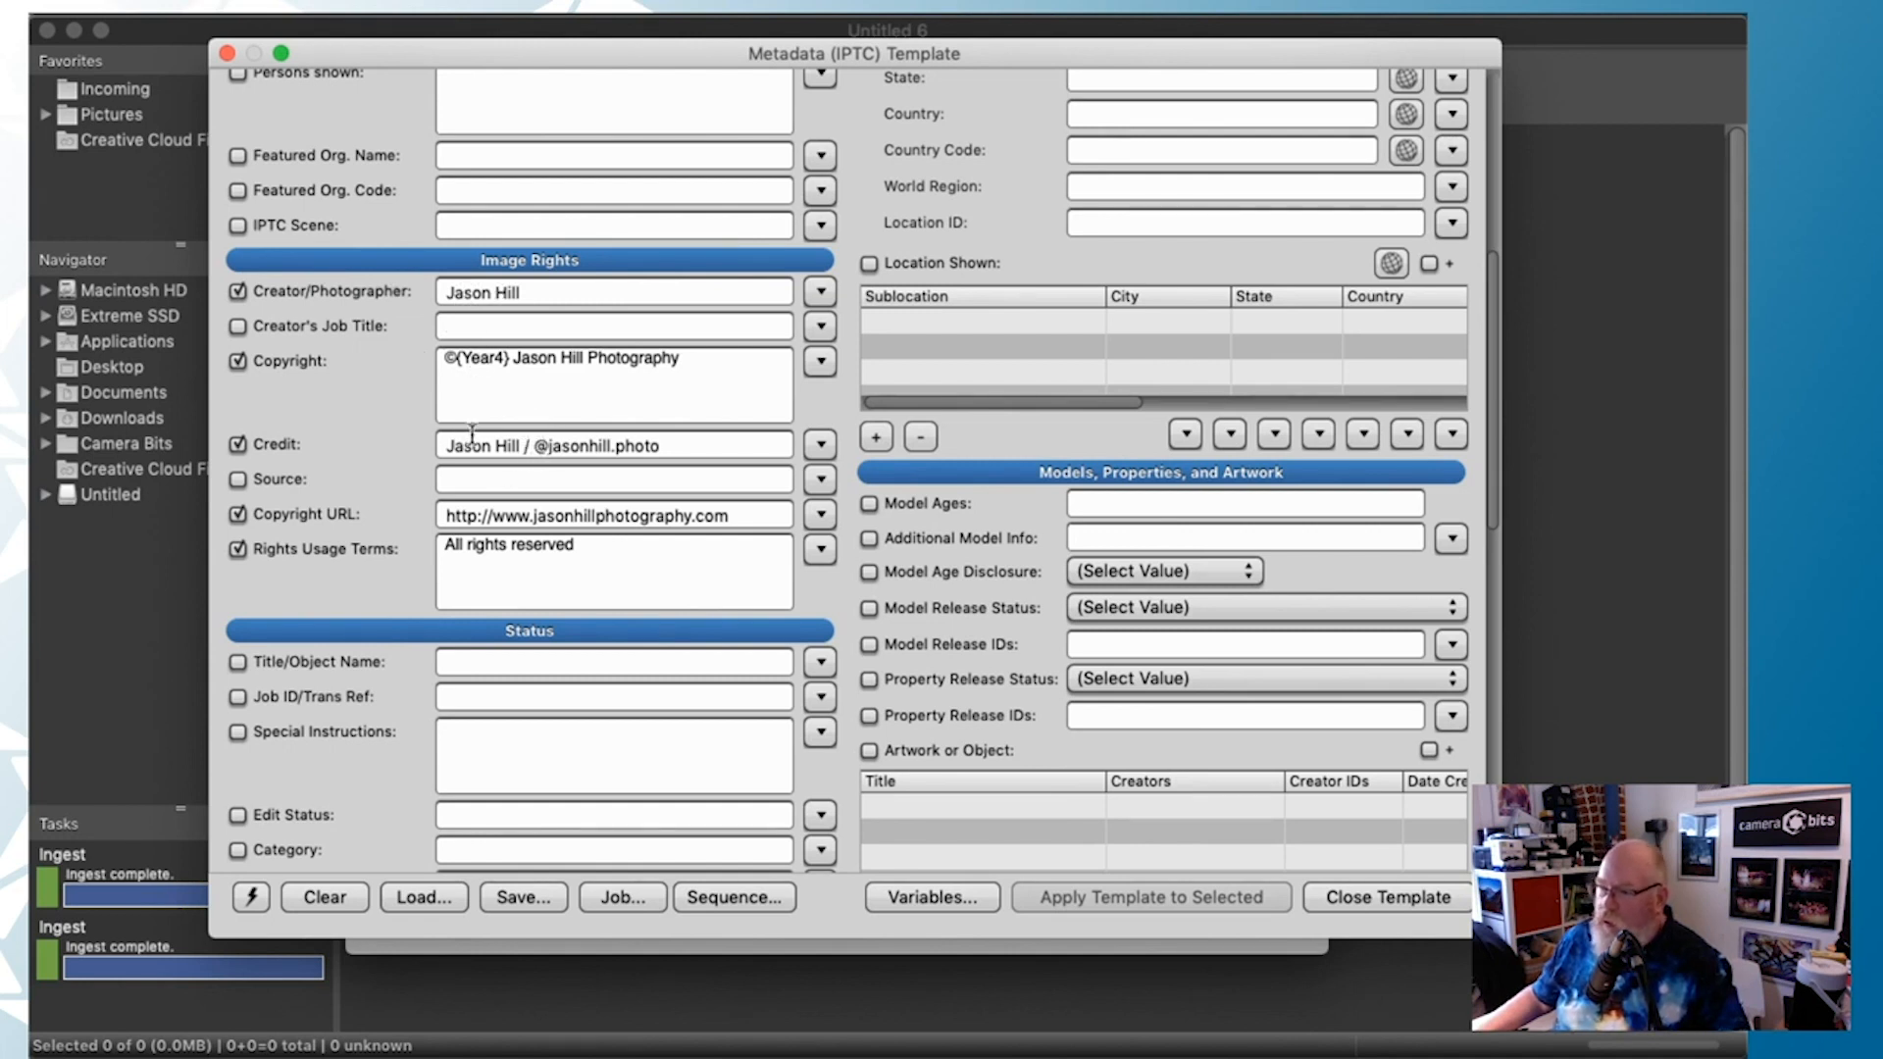
{"action": "scroll", "coordinate": [538, 525], "scroll_direction": "down", "scroll_amount": 1}
{"action": "scroll", "coordinate": [538, 525], "scroll_direction": "down", "scroll_amount": 1}
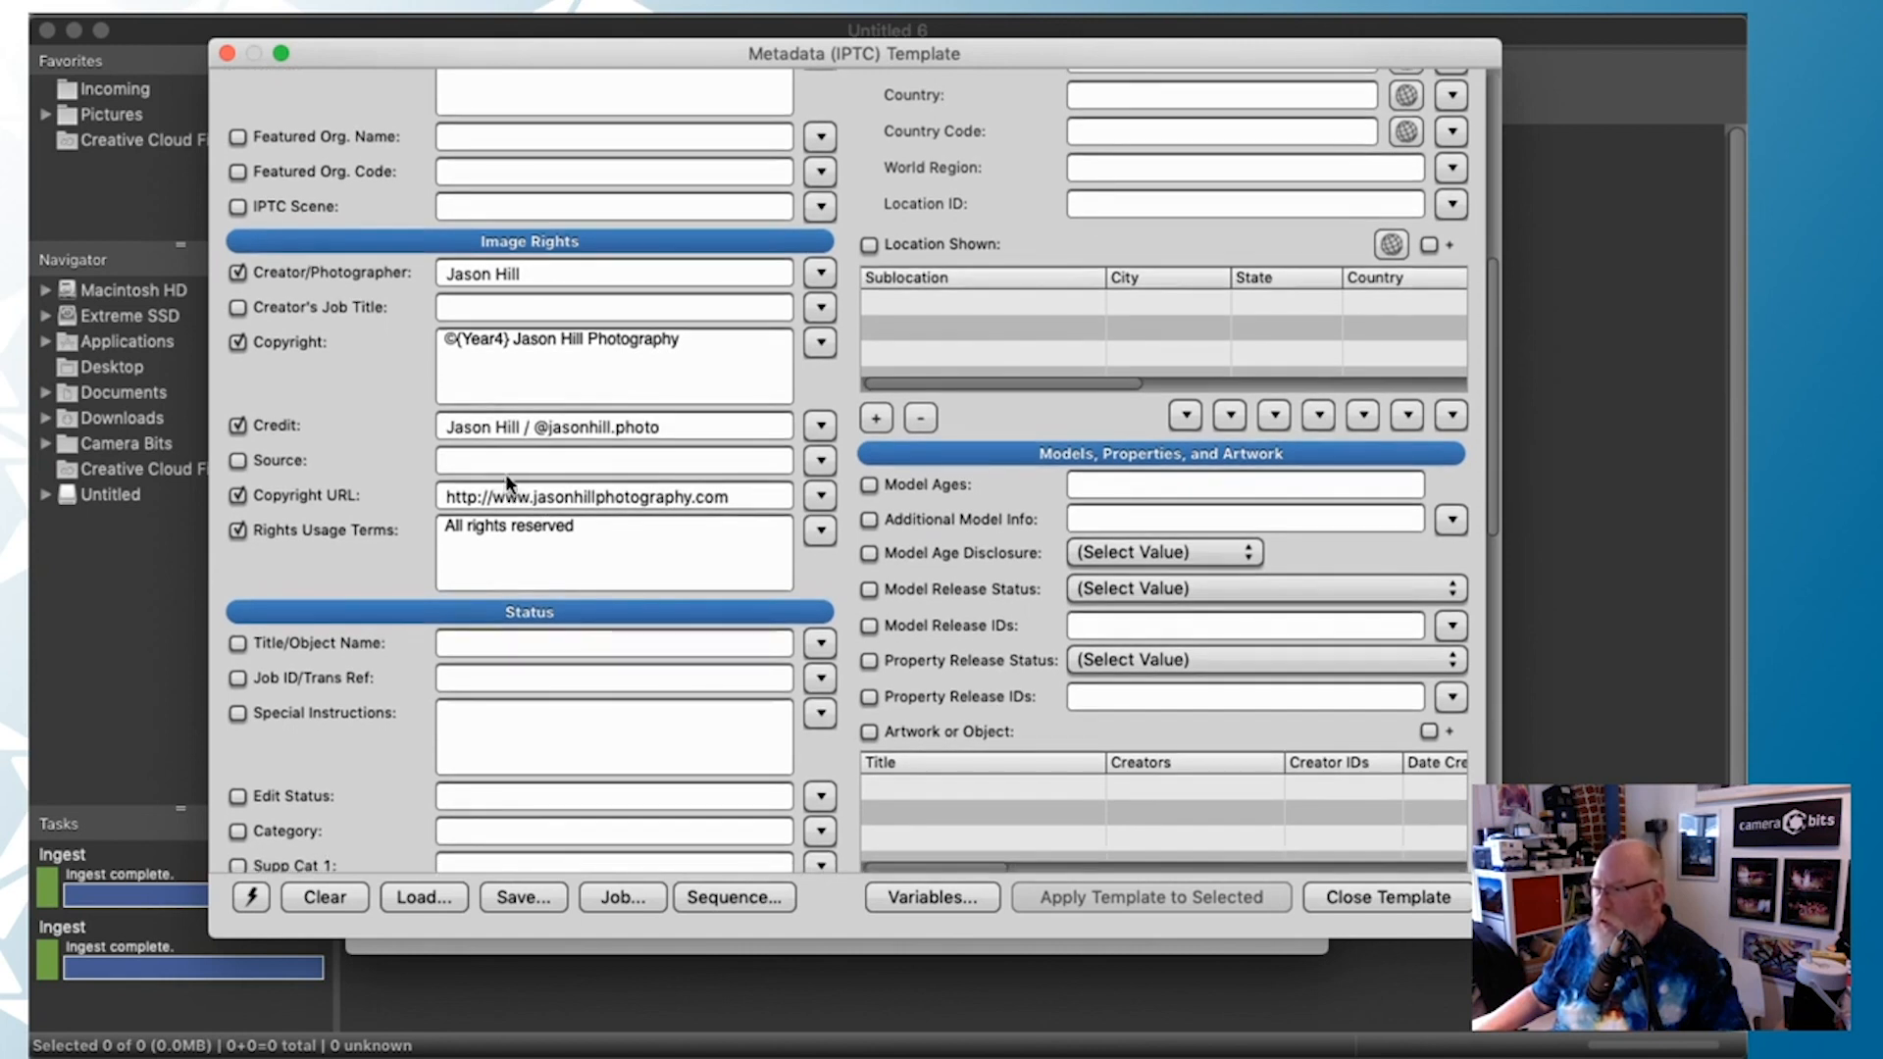
{"action": "scroll", "coordinate": [434, 412], "scroll_direction": "up", "scroll_amount": 1}
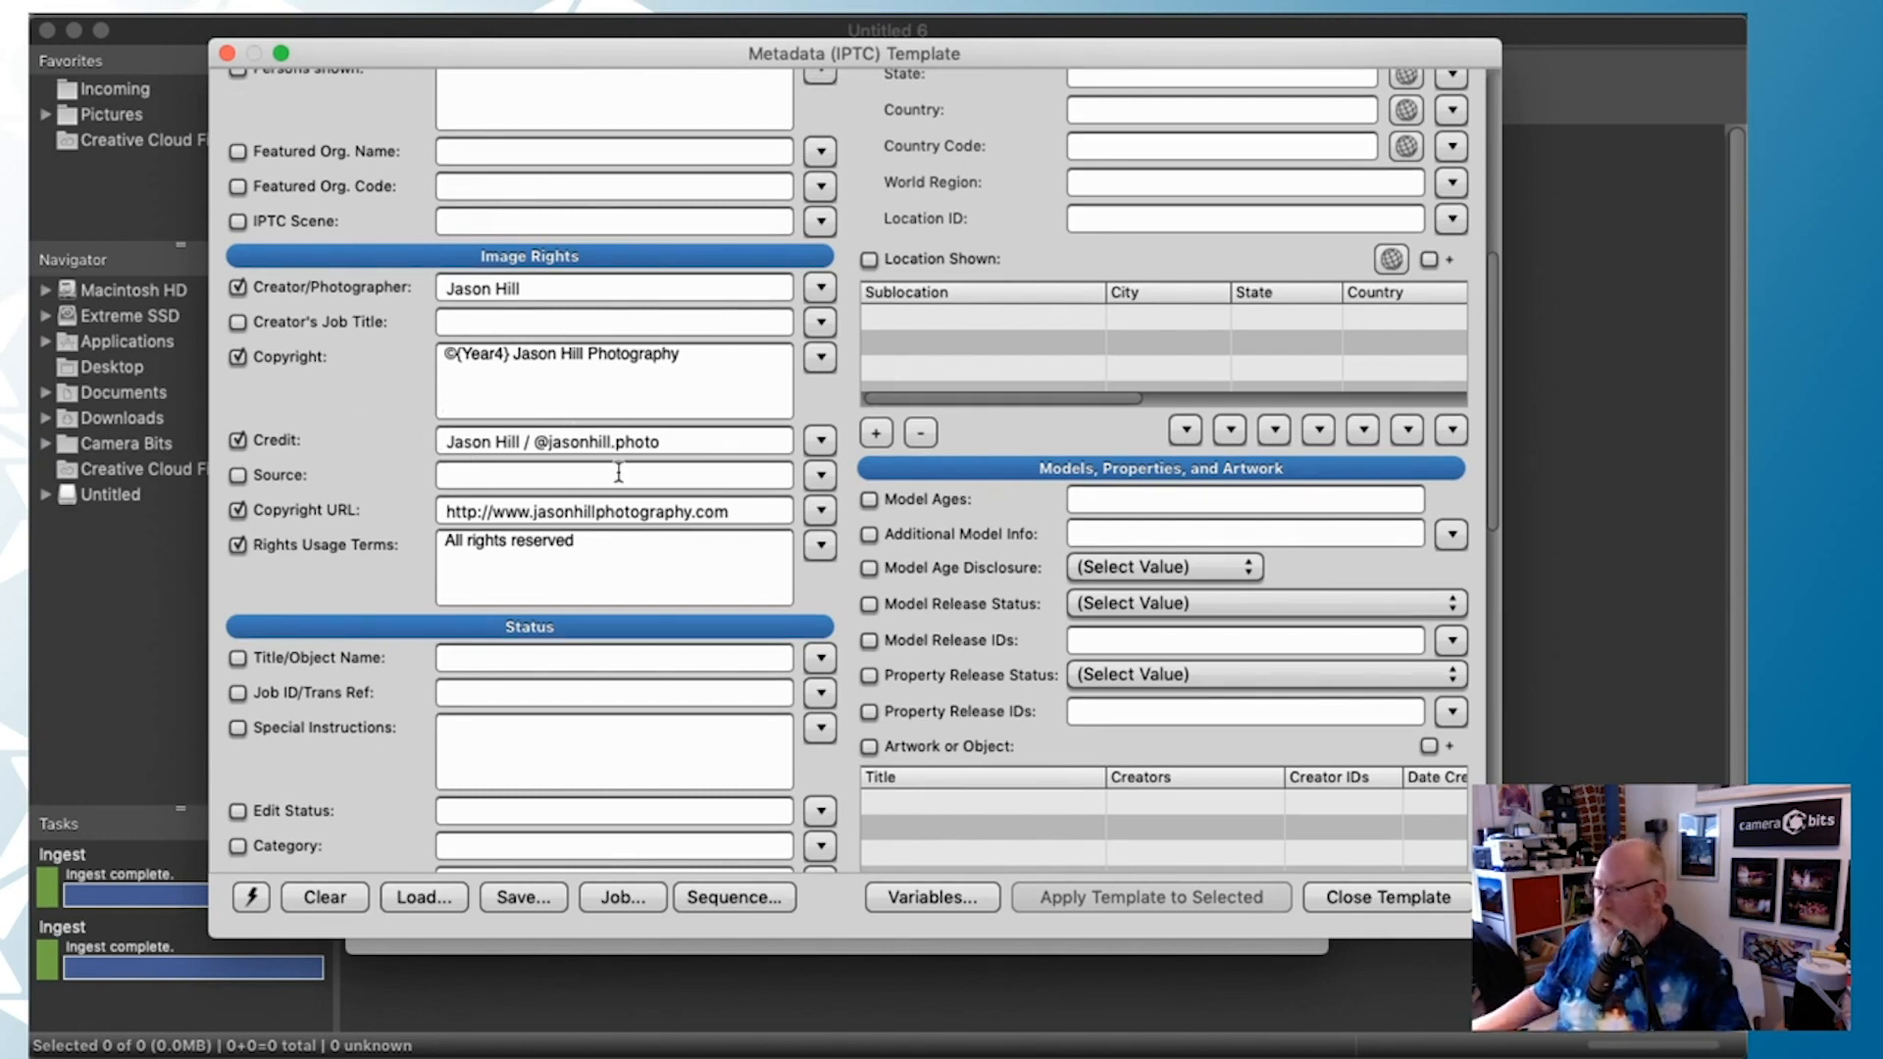
{"action": "left_click", "coordinate": [1430, 898]}
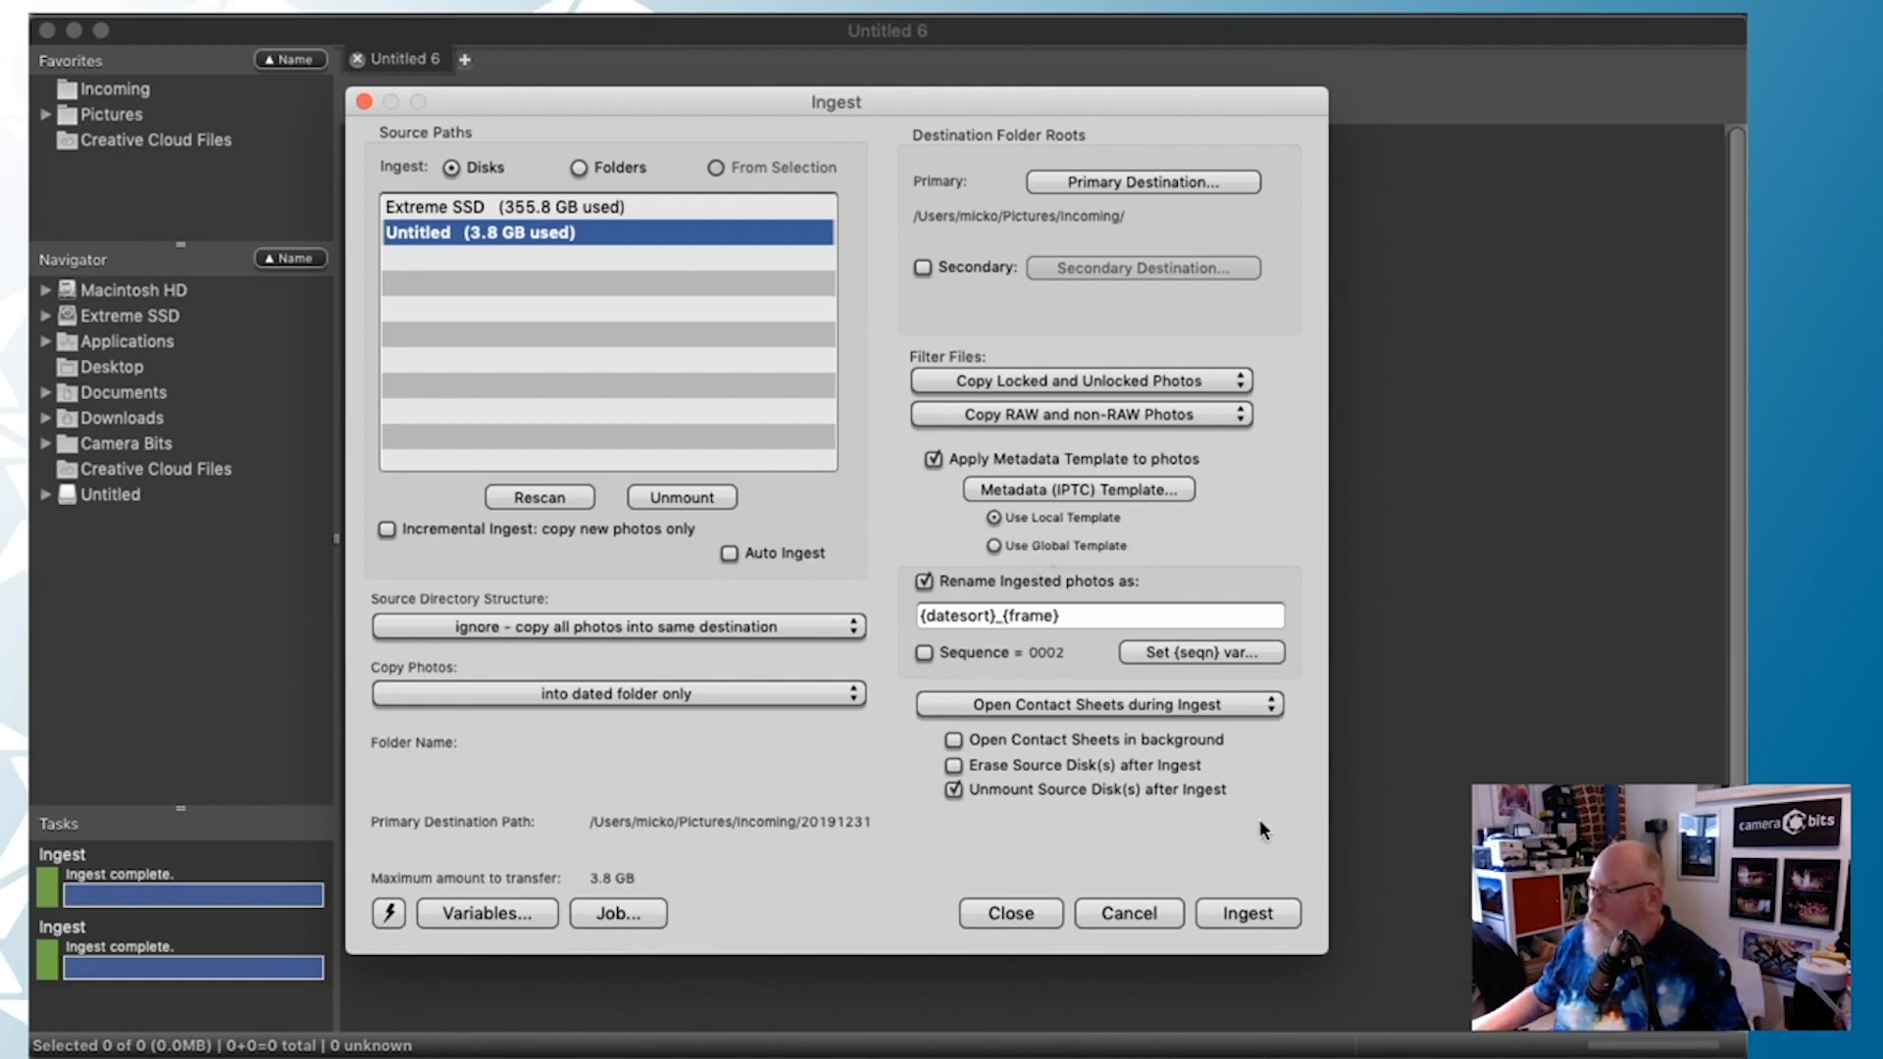
Start ingesting the selected disk and look through the incoming thumbnails in the 20191231 contact sheet
{"action": "left_click", "coordinate": [1256, 912]}
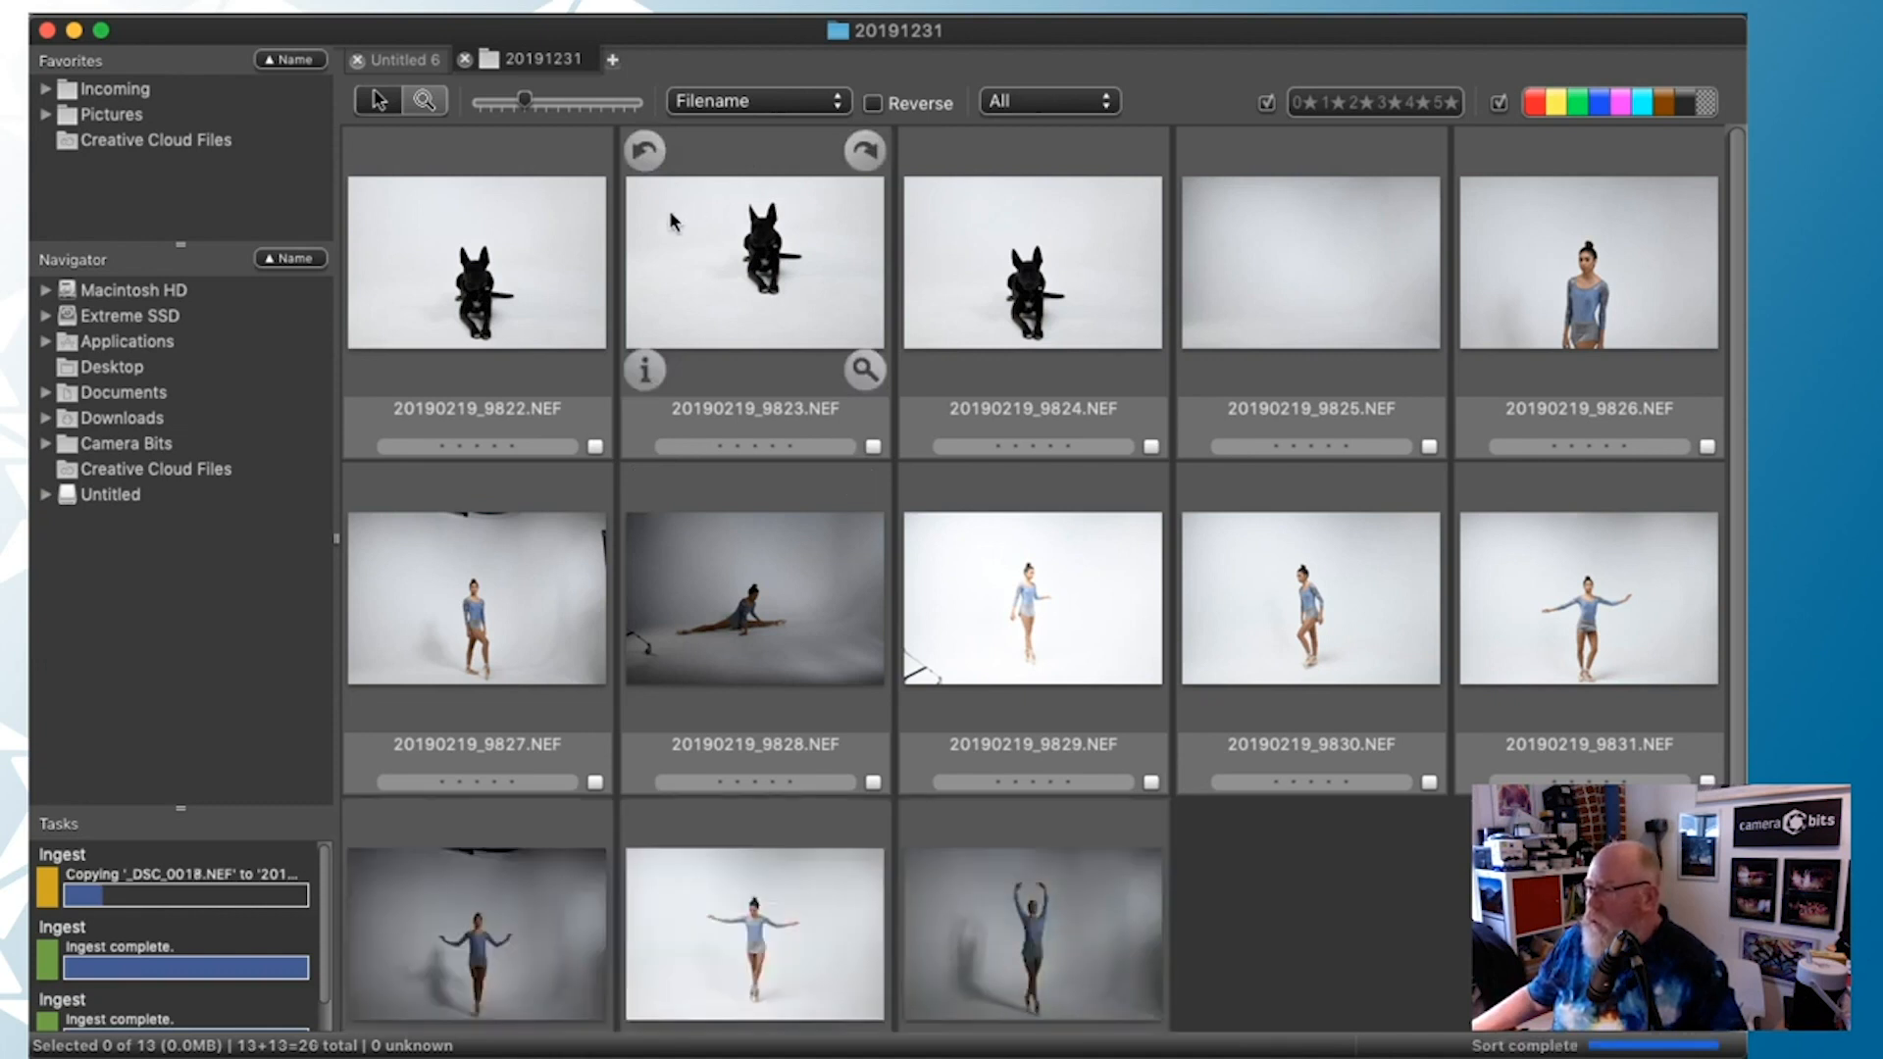
{"action": "scroll", "coordinate": [675, 235], "scroll_direction": "down", "scroll_amount": 2}
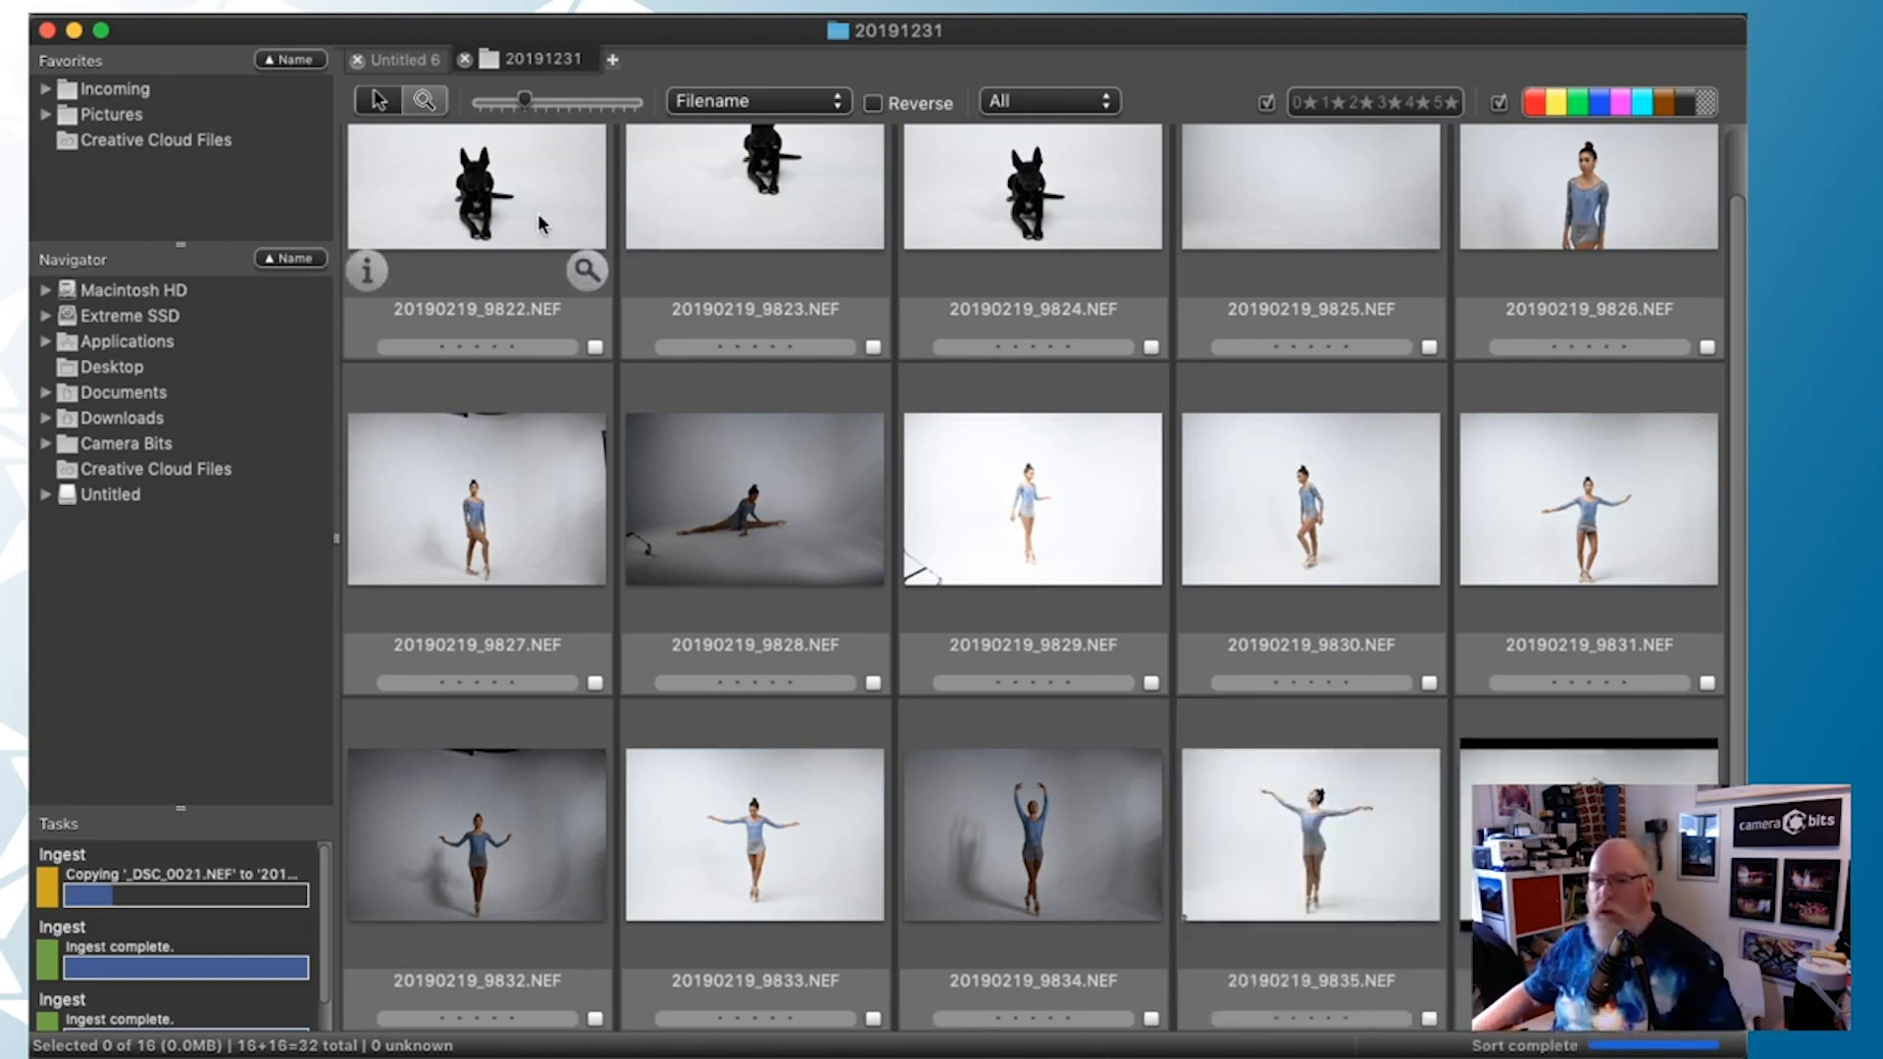
{"action": "scroll", "coordinate": [547, 247], "scroll_direction": "down", "scroll_amount": 3}
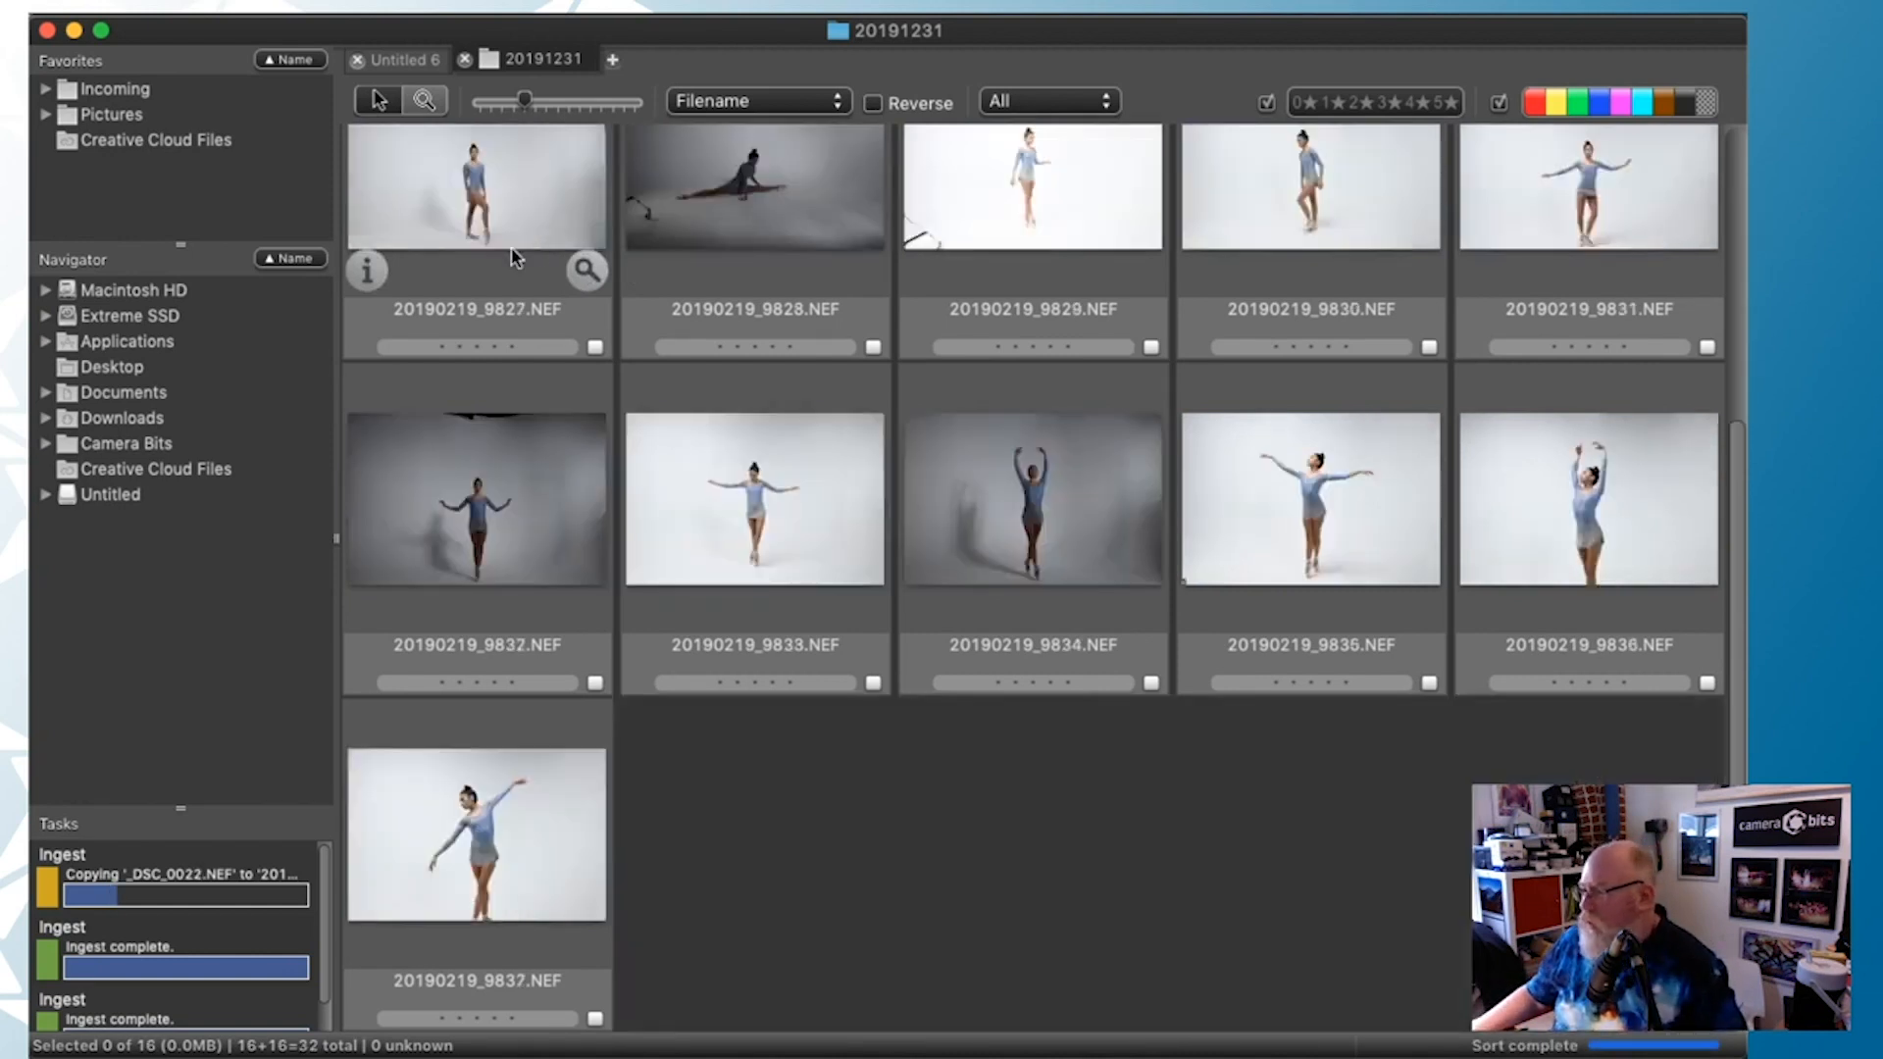
{"action": "scroll", "coordinate": [515, 247], "scroll_direction": "up", "scroll_amount": 3}
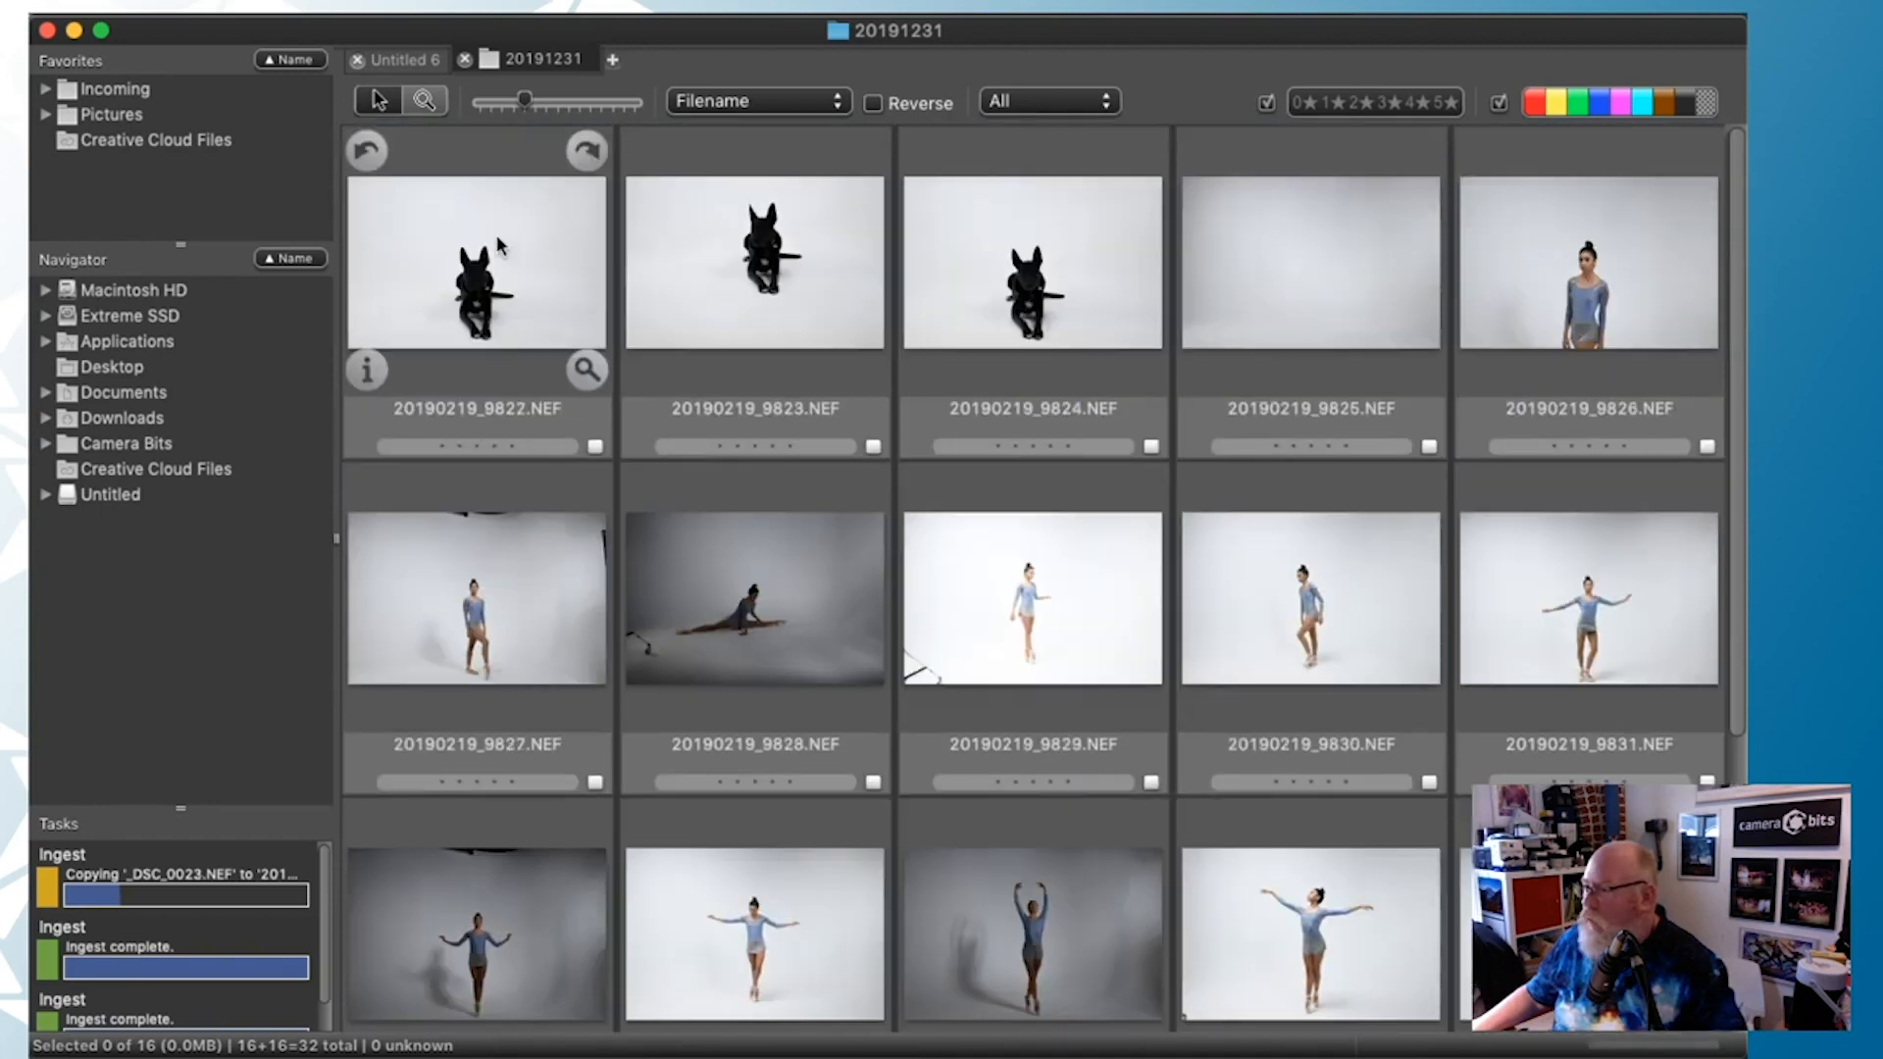
{"action": "scroll", "coordinate": [508, 240], "scroll_direction": "down", "scroll_amount": 2}
{"action": "scroll", "coordinate": [508, 243], "scroll_direction": "up", "scroll_amount": 2}
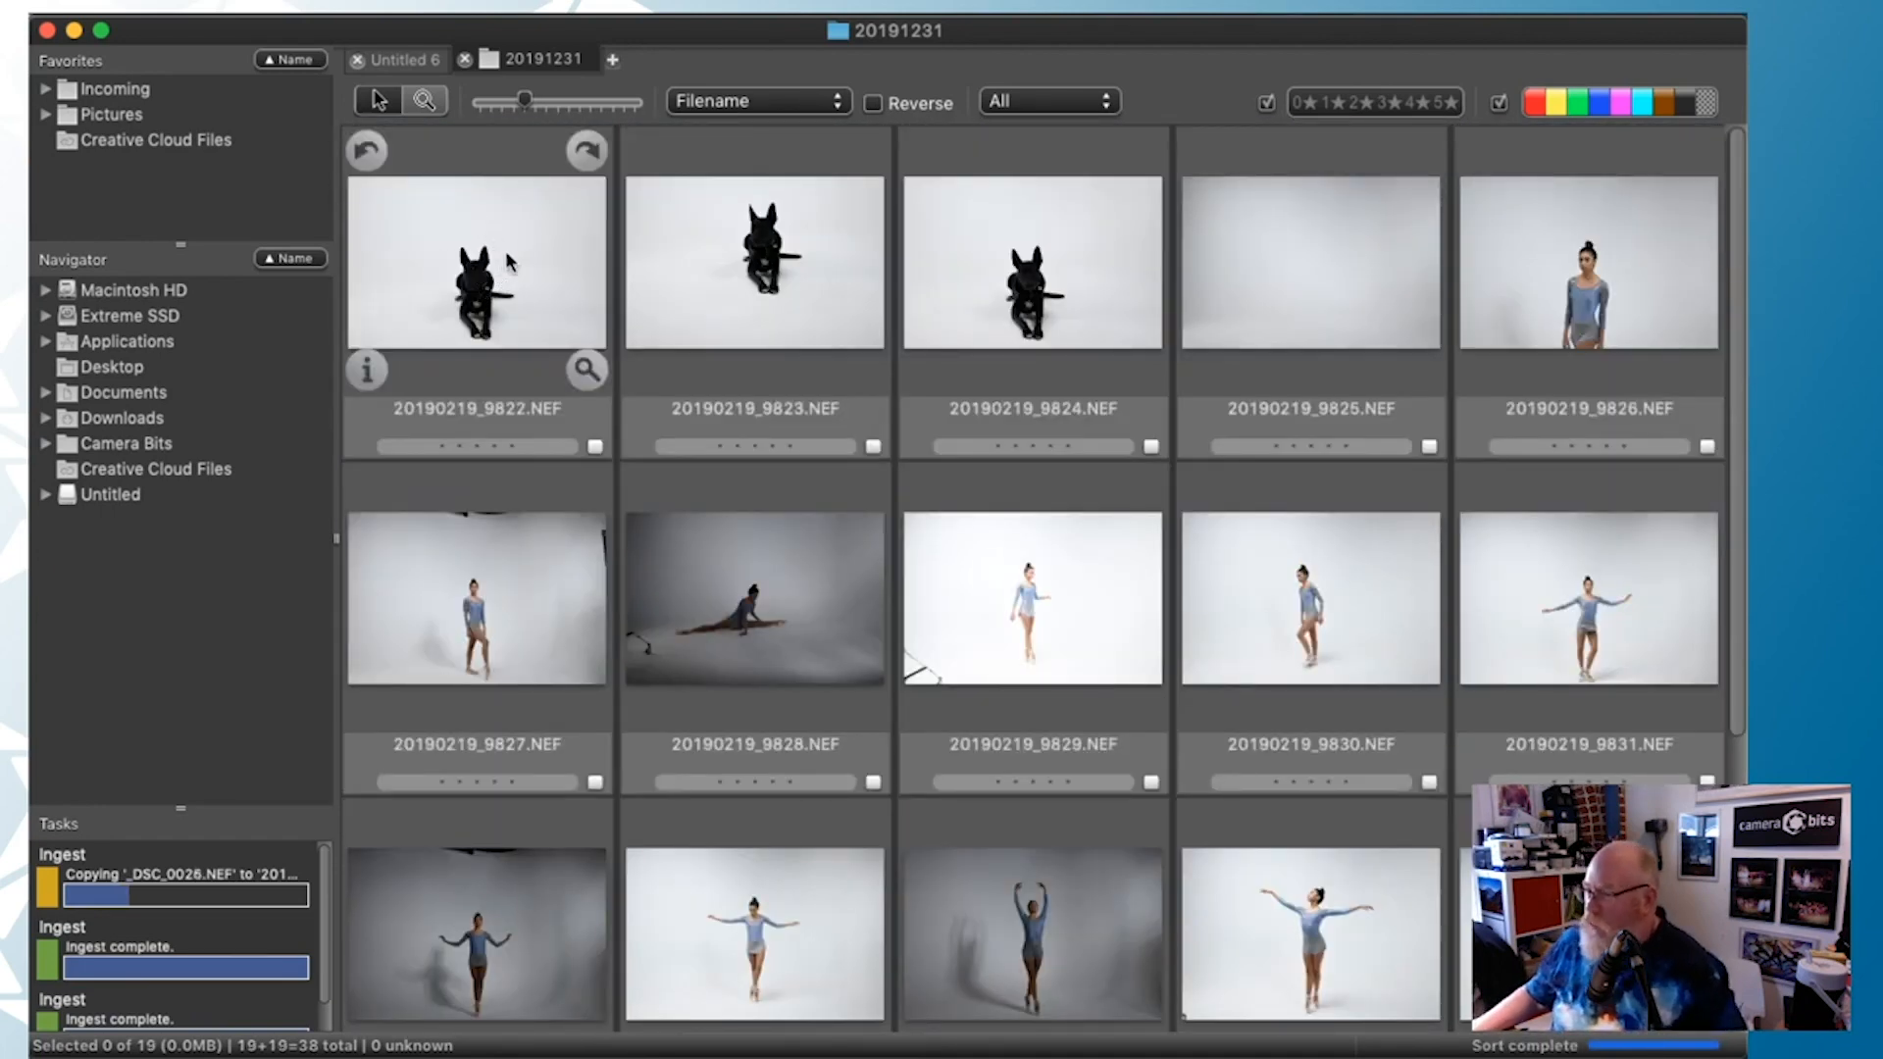
{"action": "scroll", "coordinate": [672, 358], "scroll_direction": "down", "scroll_amount": 3}
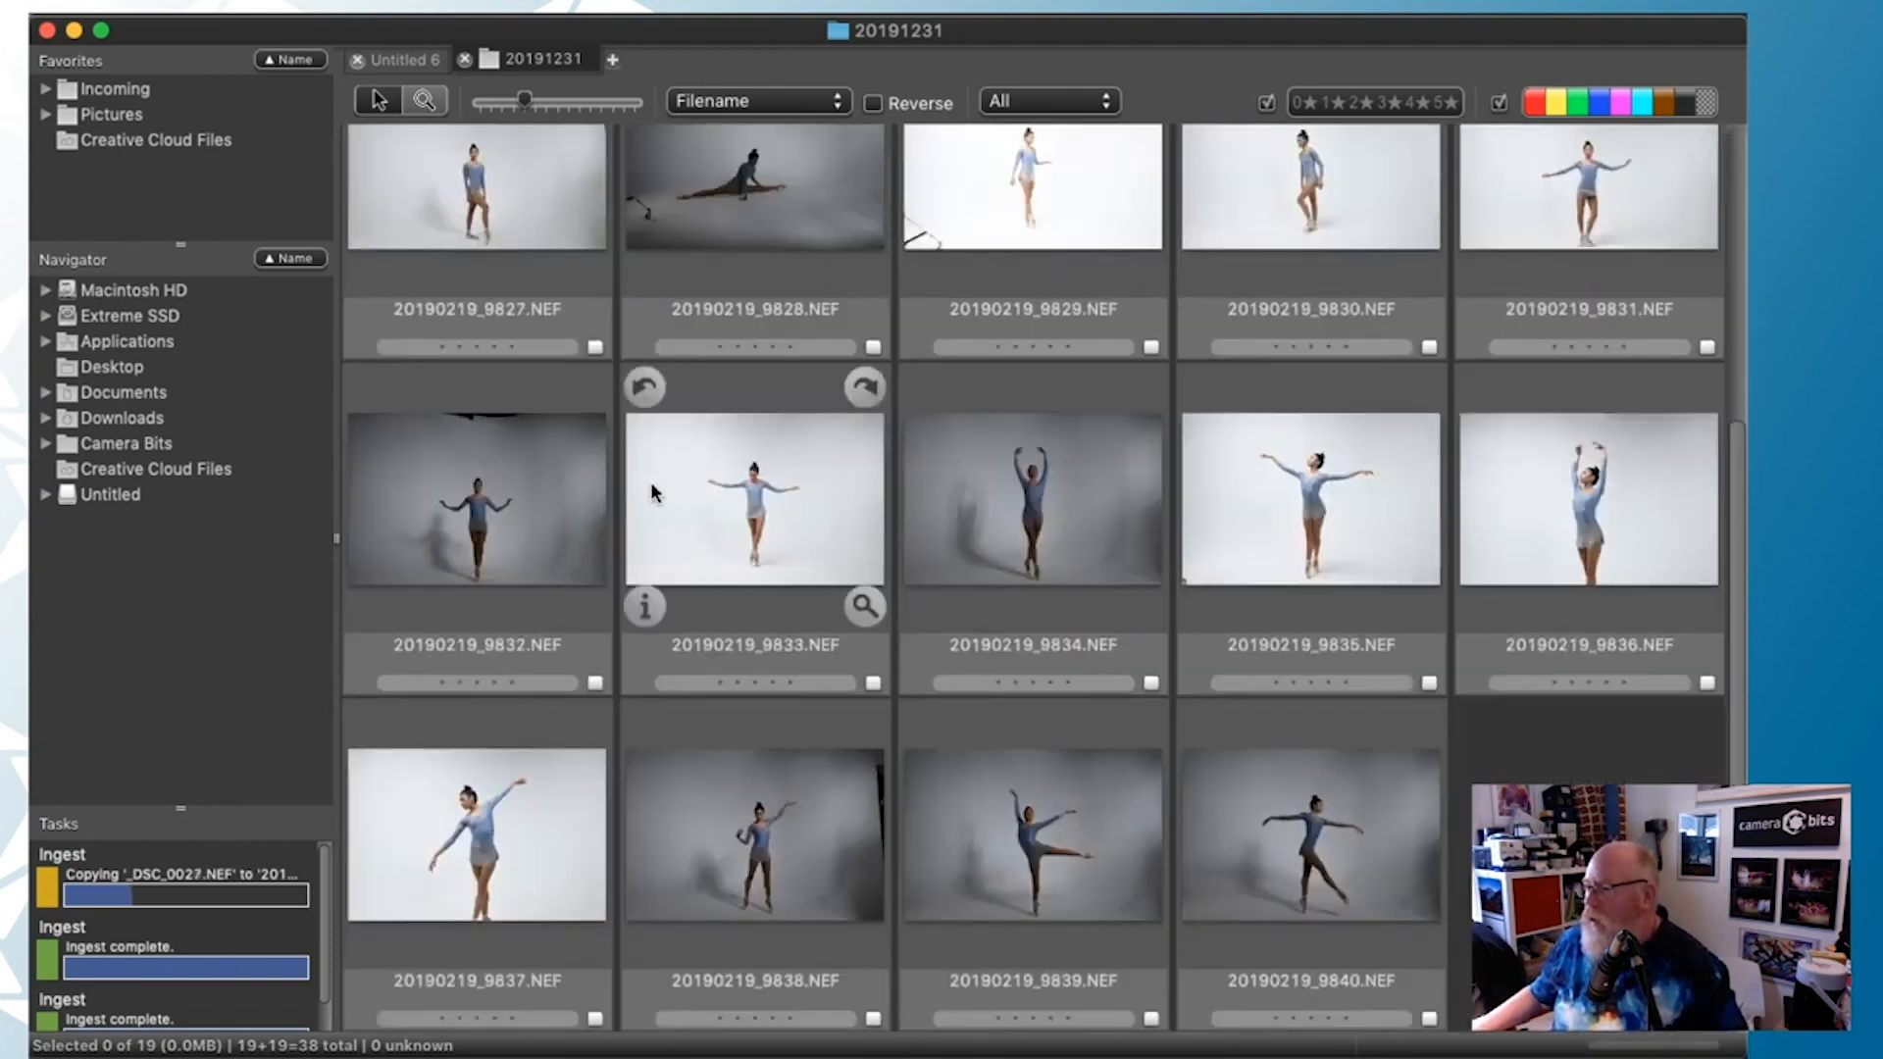
{"action": "scroll", "coordinate": [650, 480], "scroll_direction": "up", "scroll_amount": 3}
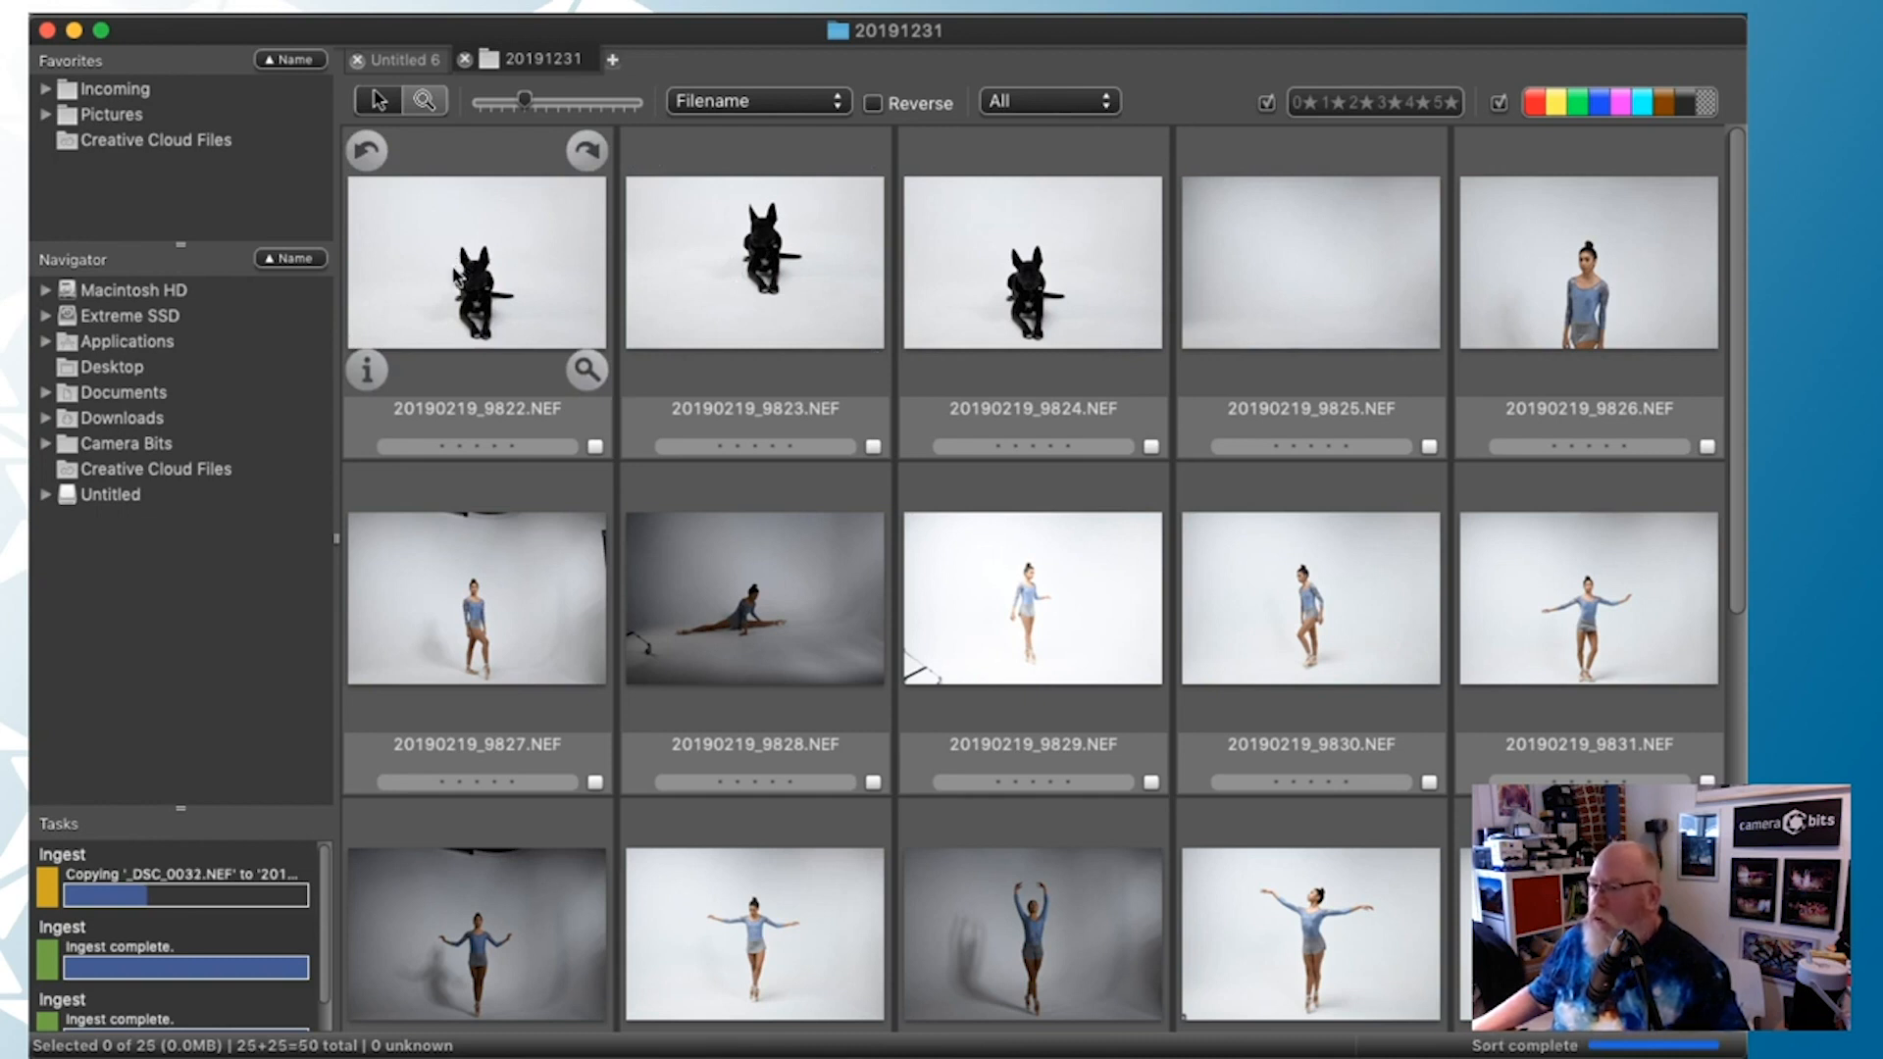
Preview 20190219_9822.NEF at large size and examine its capture information
{"action": "double_click", "coordinate": [457, 274]}
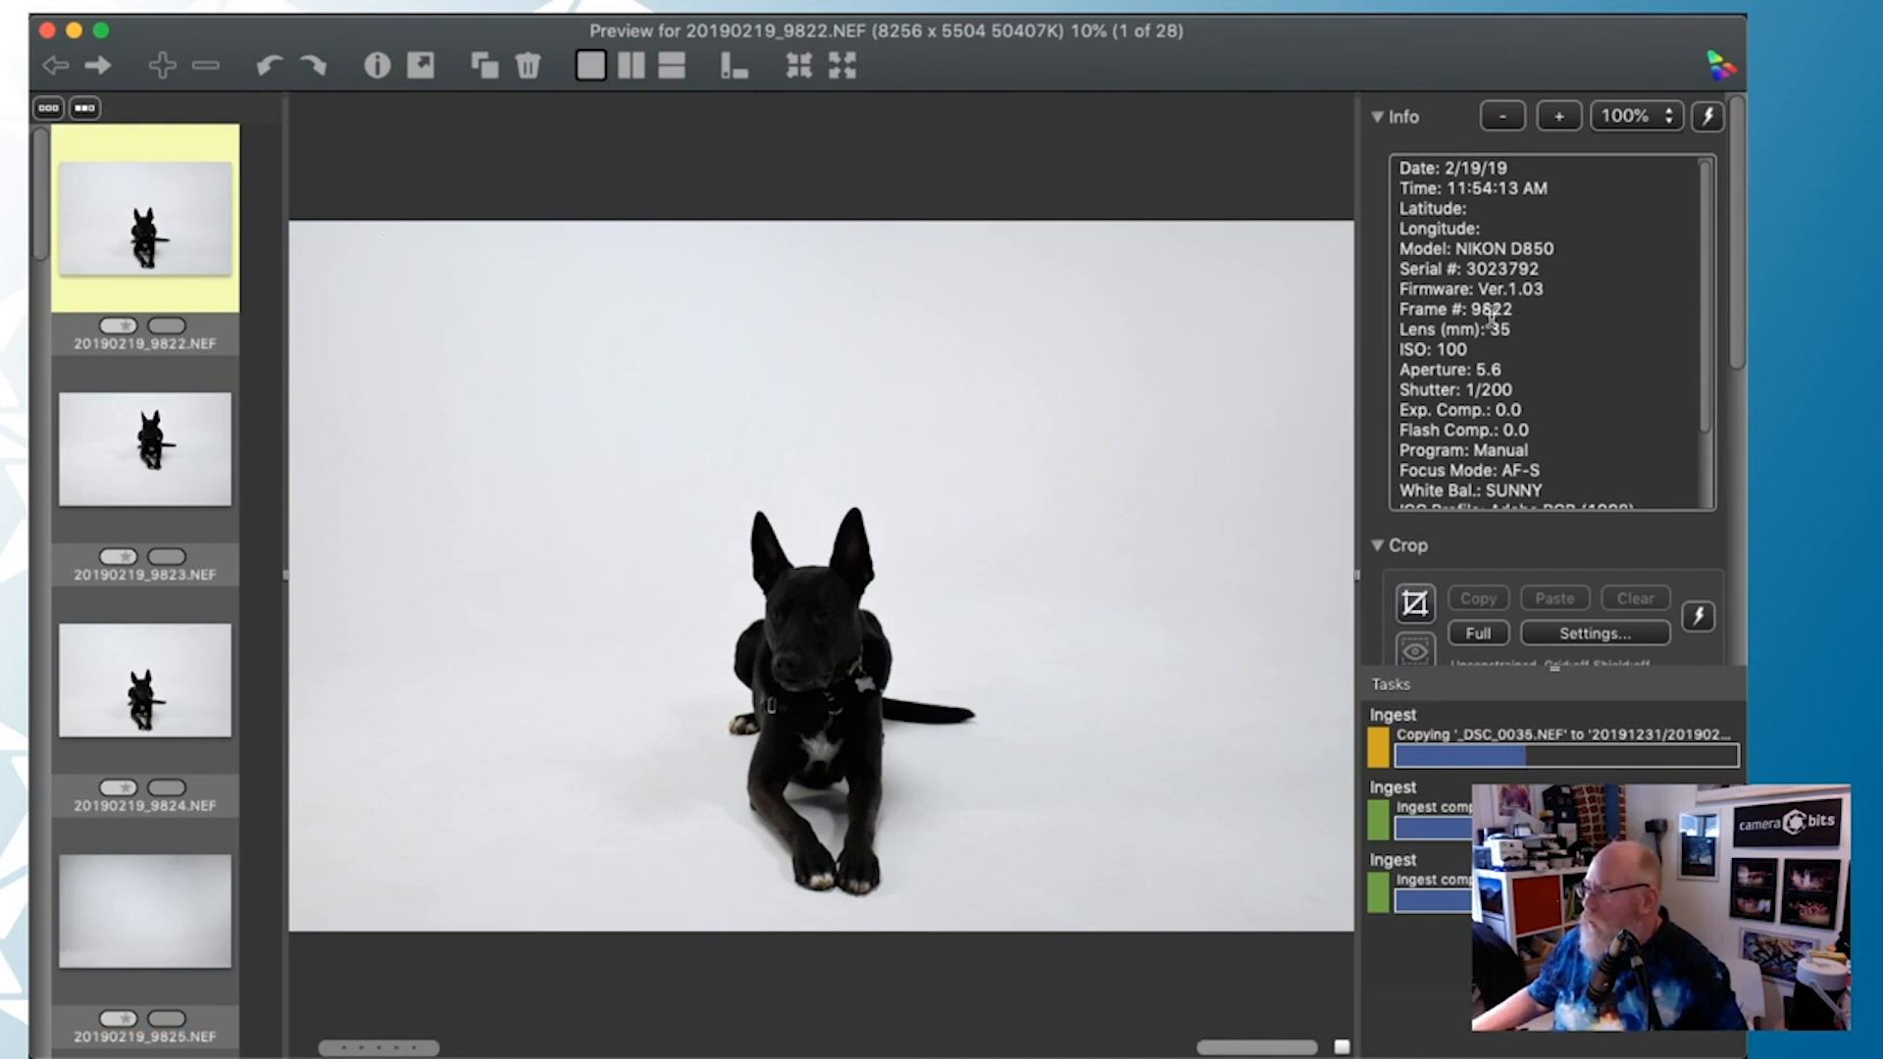
{"action": "scroll", "coordinate": [1471, 304], "scroll_direction": "down", "scroll_amount": 1}
{"action": "scroll", "coordinate": [1465, 287], "scroll_direction": "down", "scroll_amount": 2}
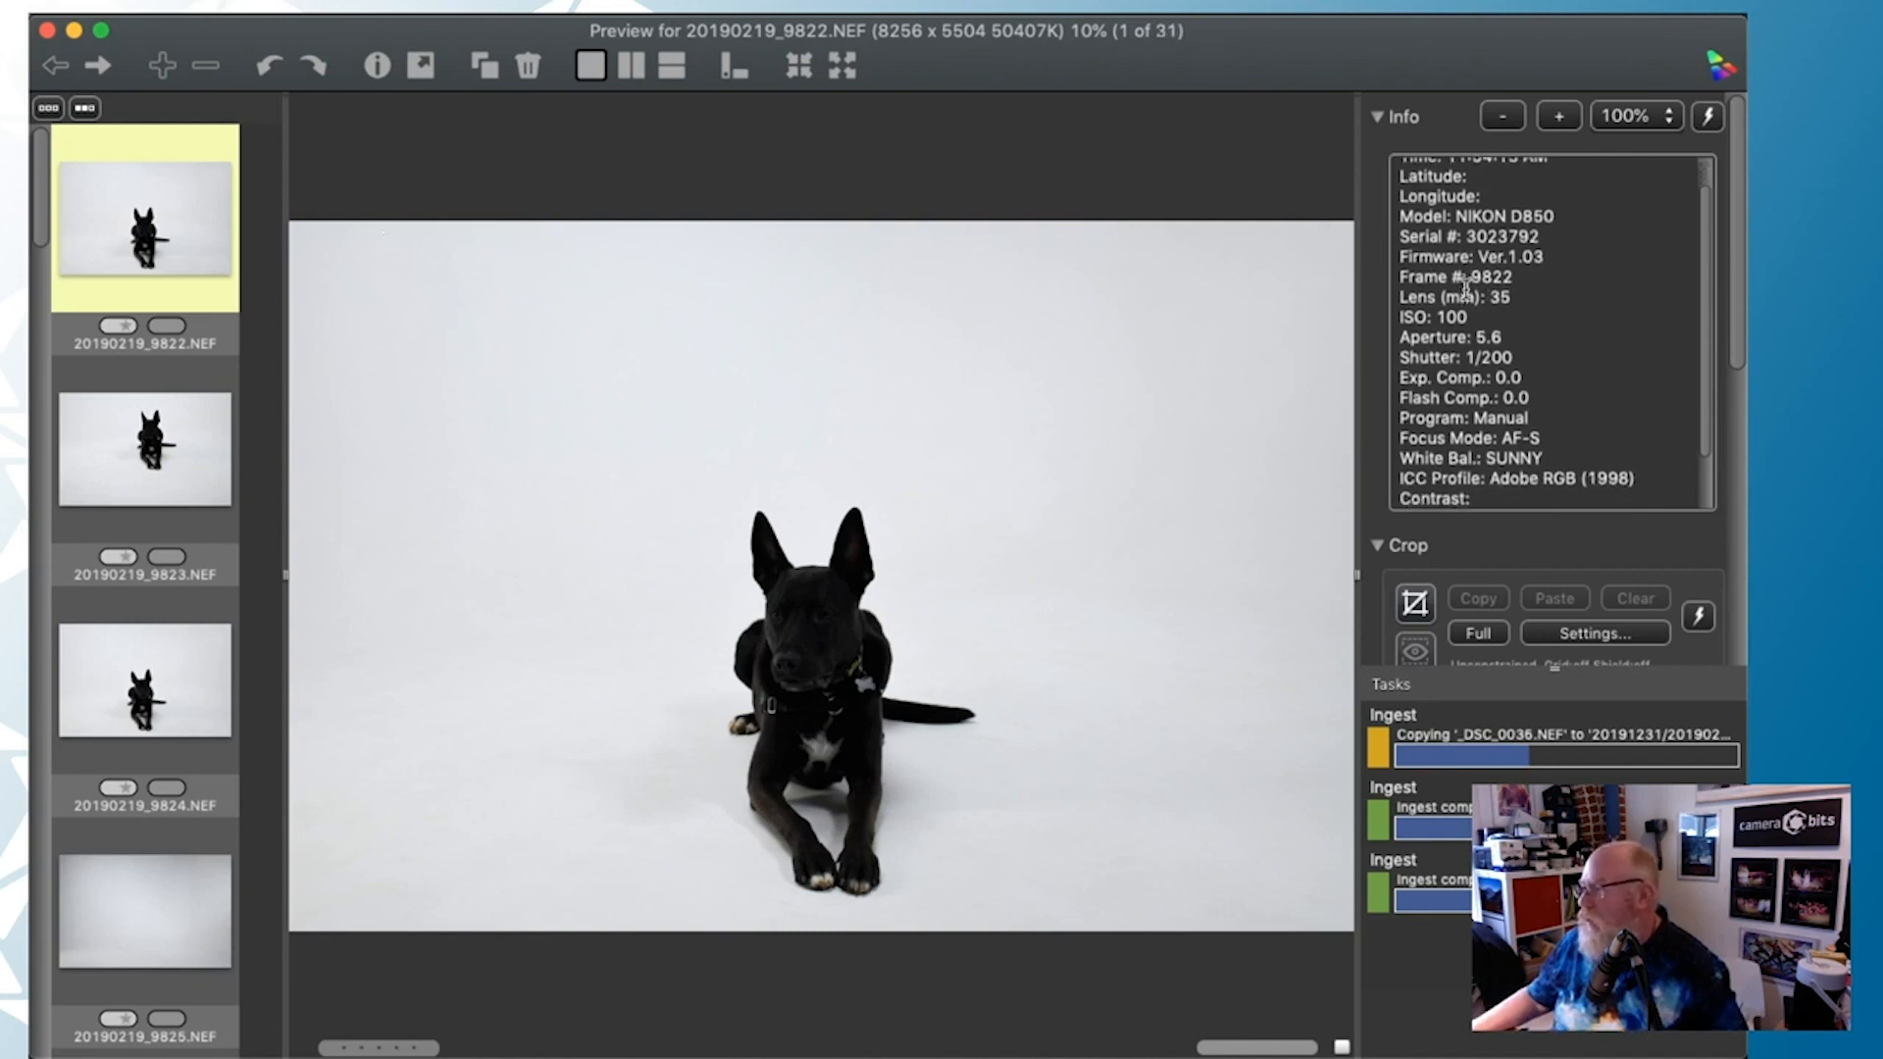
{"action": "scroll", "coordinate": [1432, 265], "scroll_direction": "up", "scroll_amount": 3}
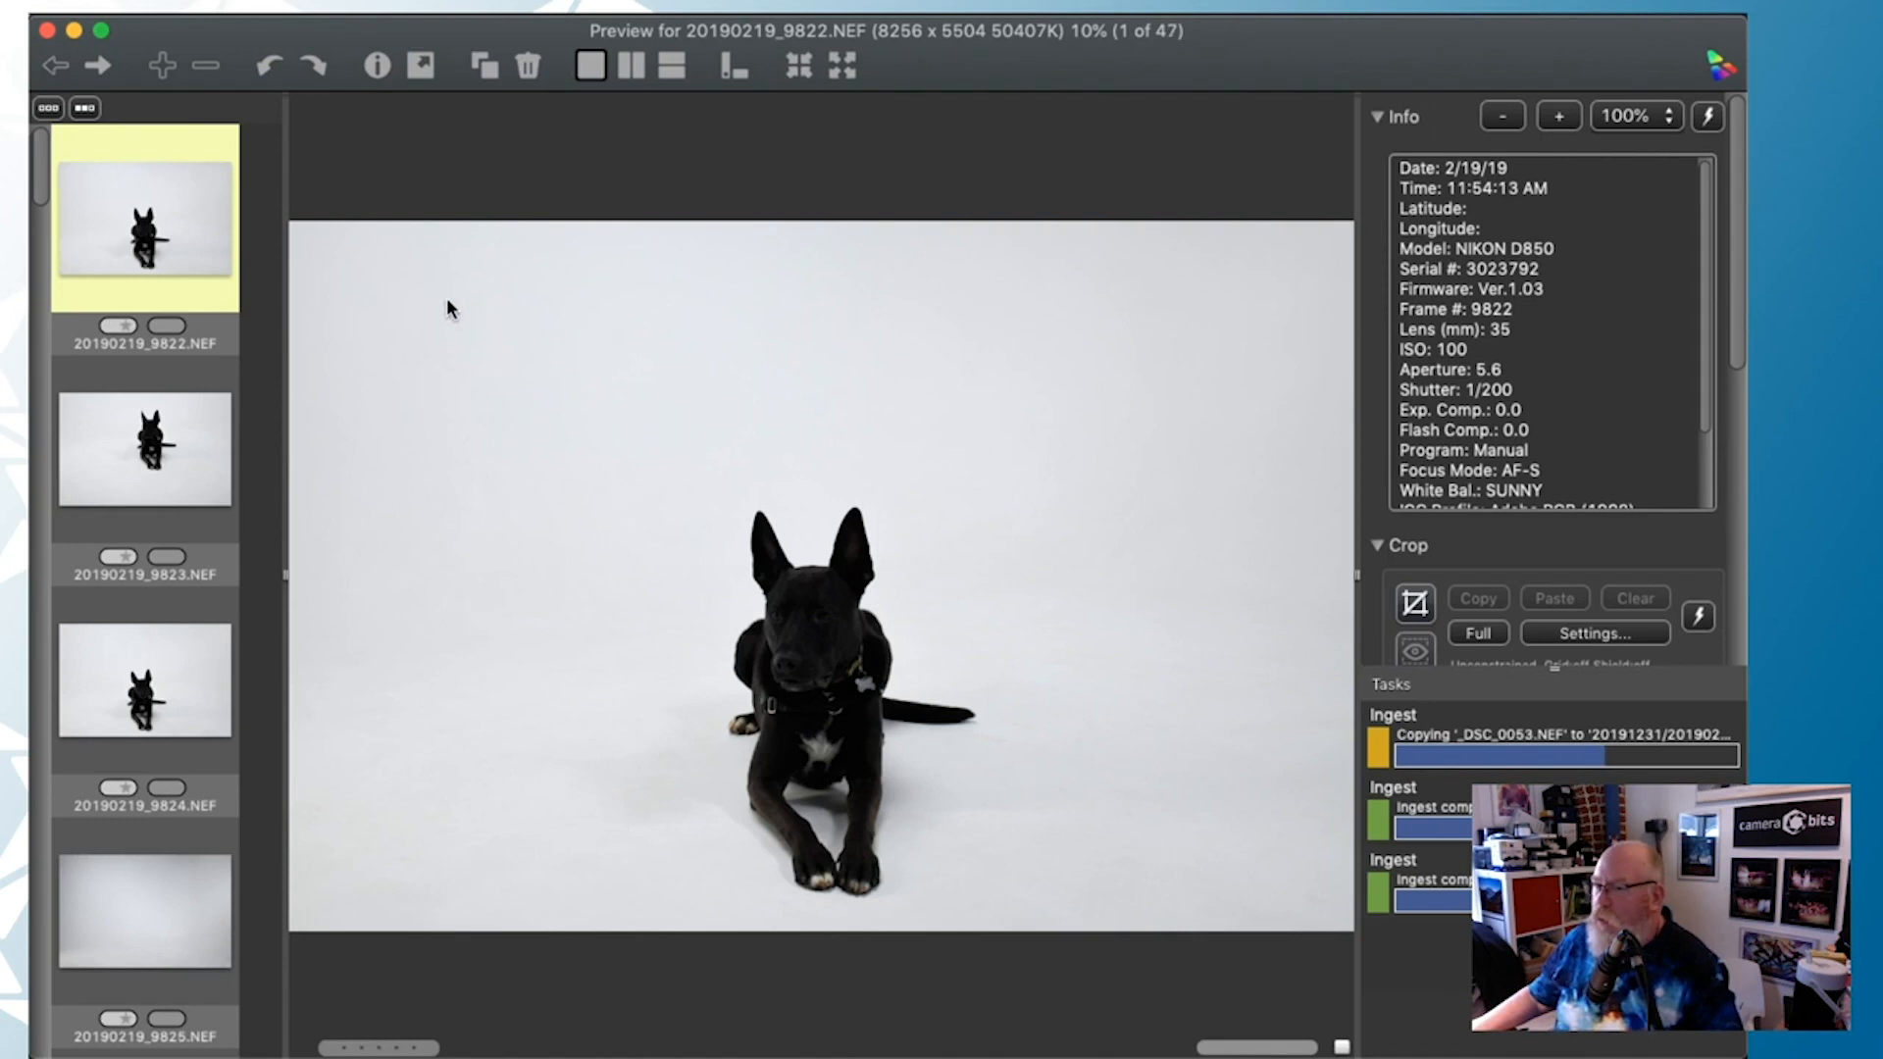
Rate each photo from 20190219_9822.NEF through 20190219_9860.NEF one star, advancing through the previews
{"action": "key", "text": "Right"}
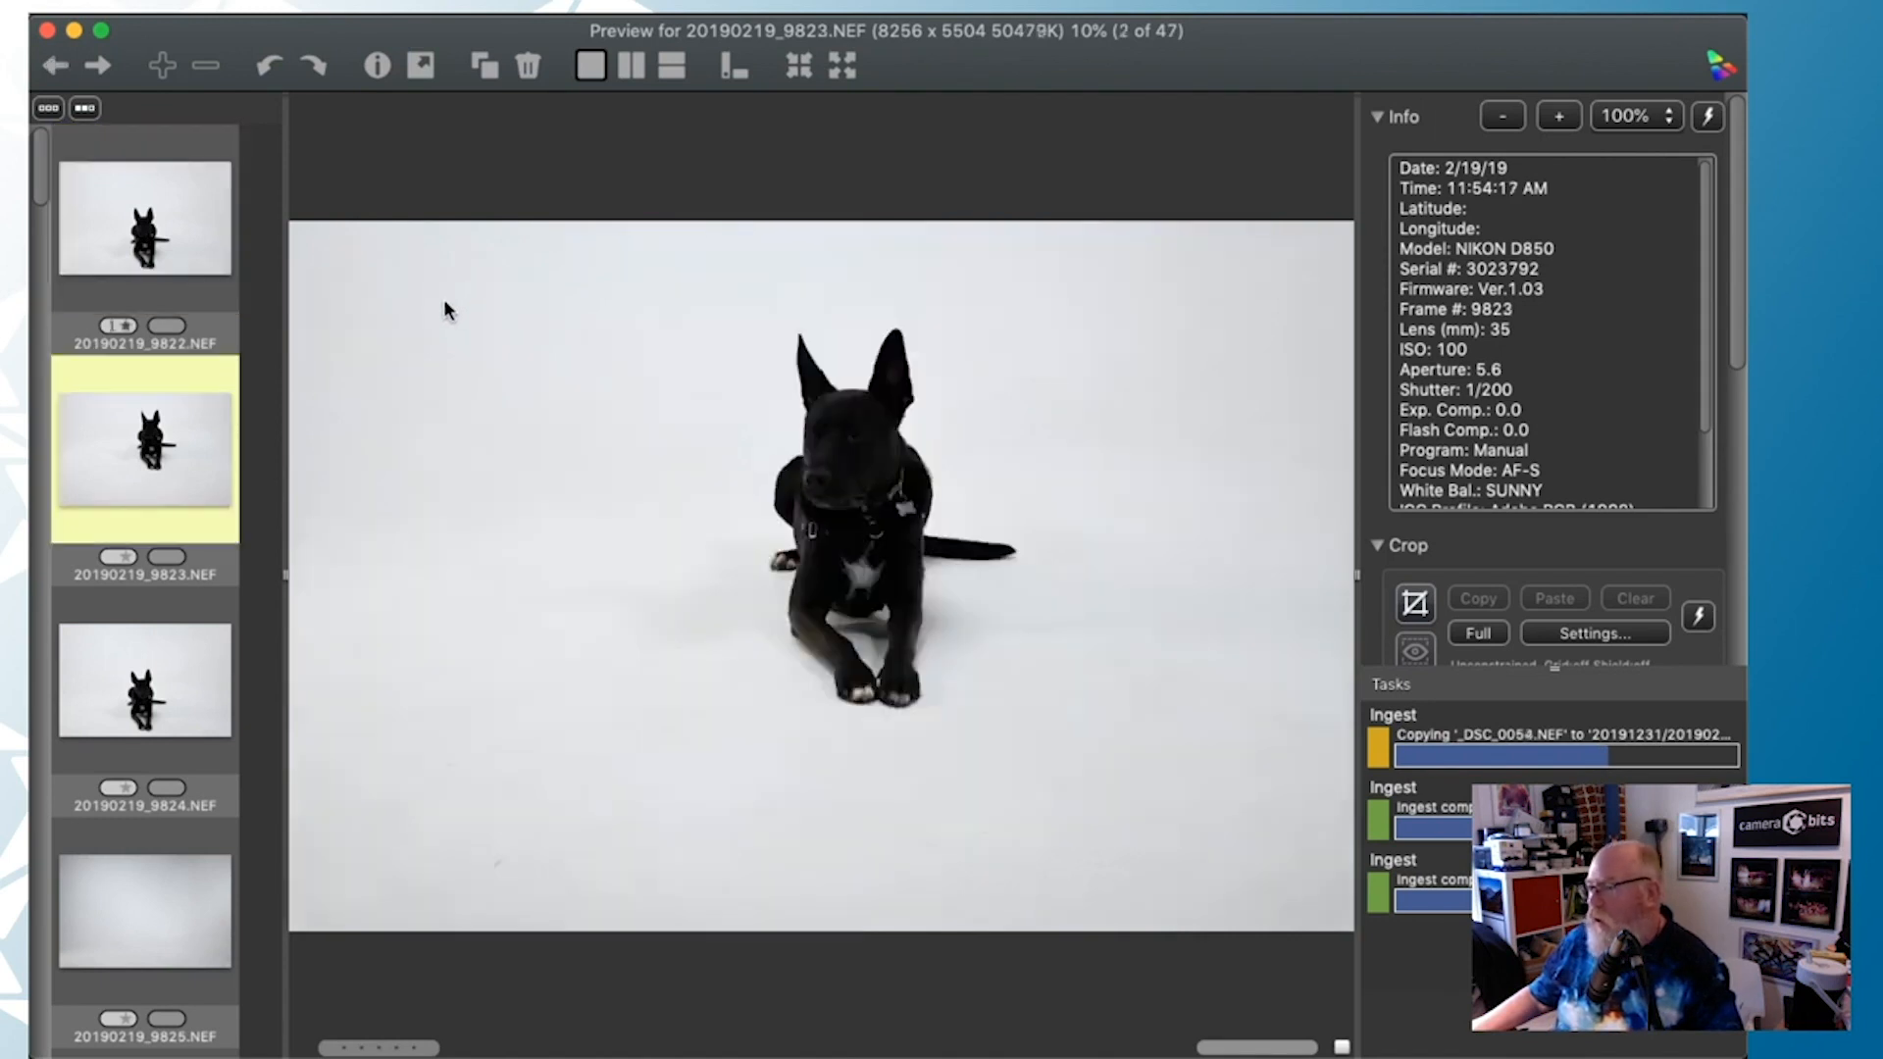
{"action": "key", "text": "Right"}
{"action": "key", "text": "Right"}
{"action": "key", "text": "Right"}
{"action": "key", "text": "Right"}
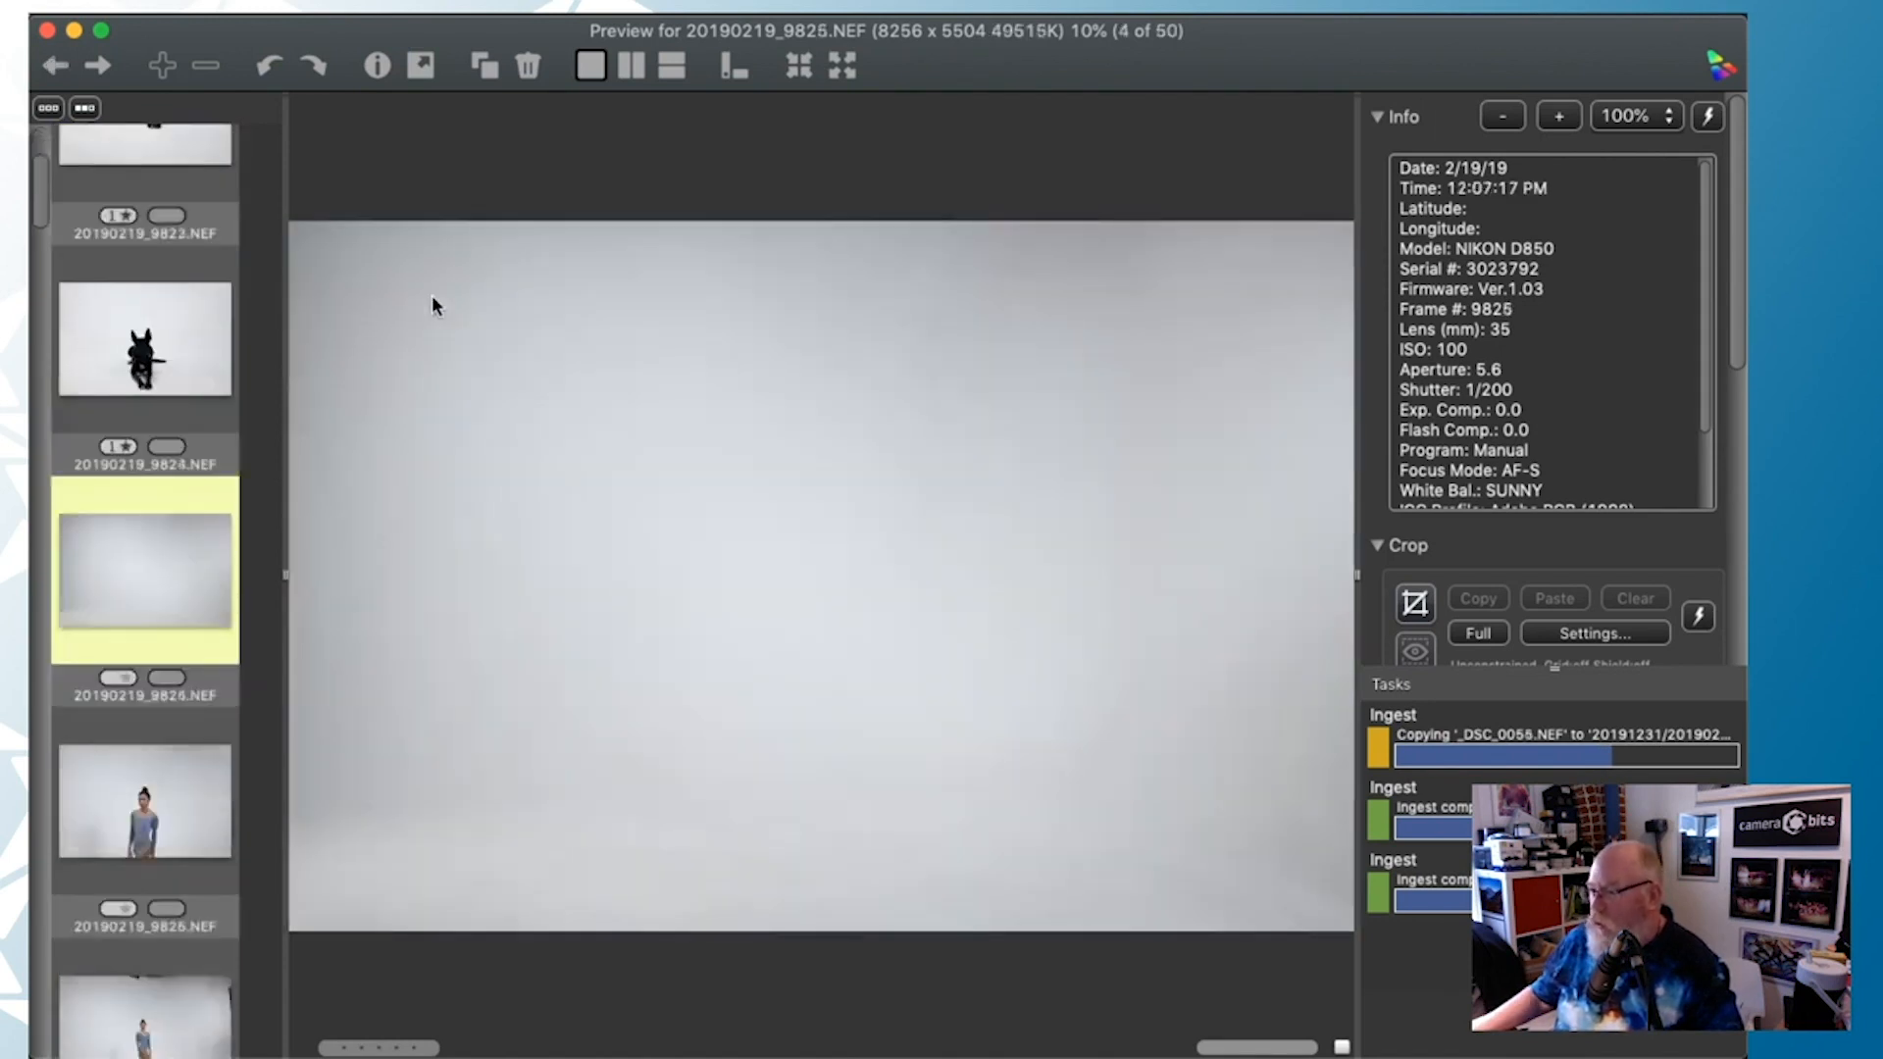
{"action": "key", "text": "Right"}
{"action": "key", "text": "Right"}
{"action": "key", "text": "Right"}
{"action": "key", "text": "Right"}
{"action": "key", "text": "Right"}
{"action": "key", "text": "Right"}
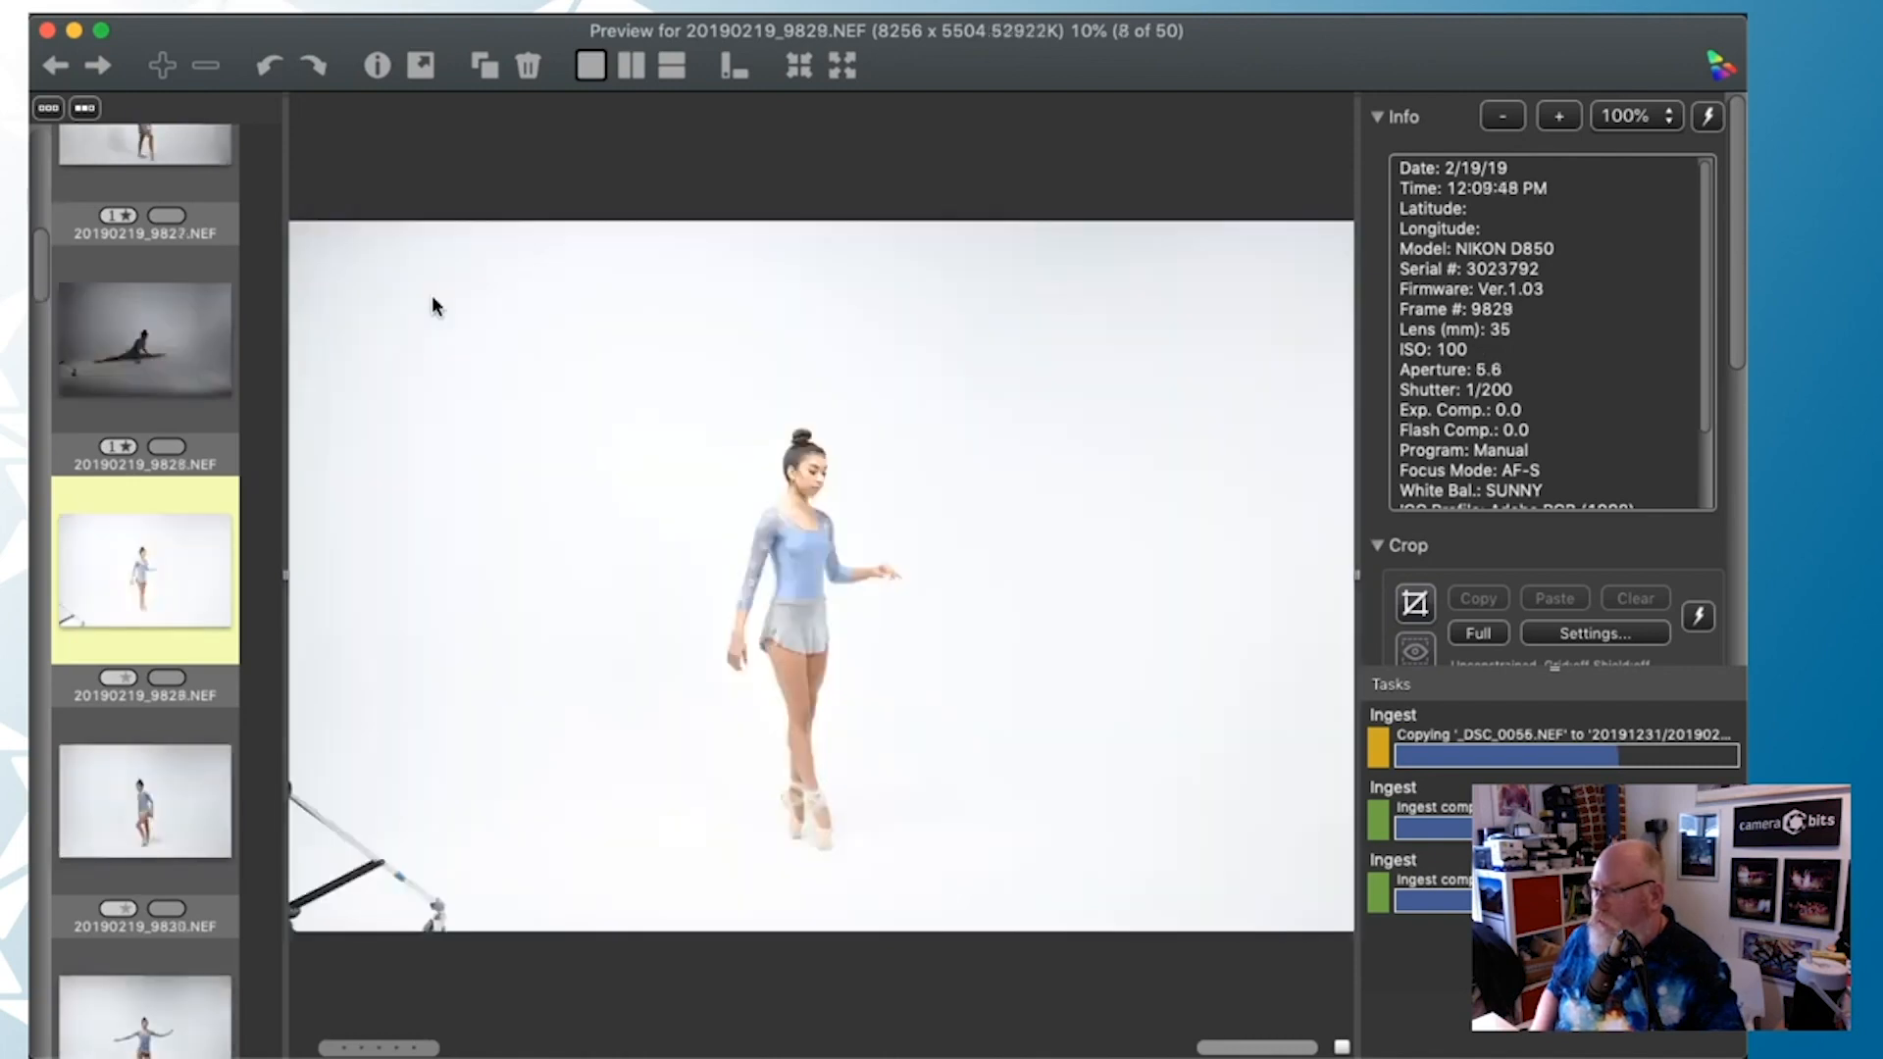
{"action": "key", "text": "Right"}
{"action": "key", "text": "Right"}
{"action": "key", "text": "Right"}
{"action": "key", "text": "Right"}
{"action": "key", "text": "Right"}
{"action": "key", "text": "Right"}
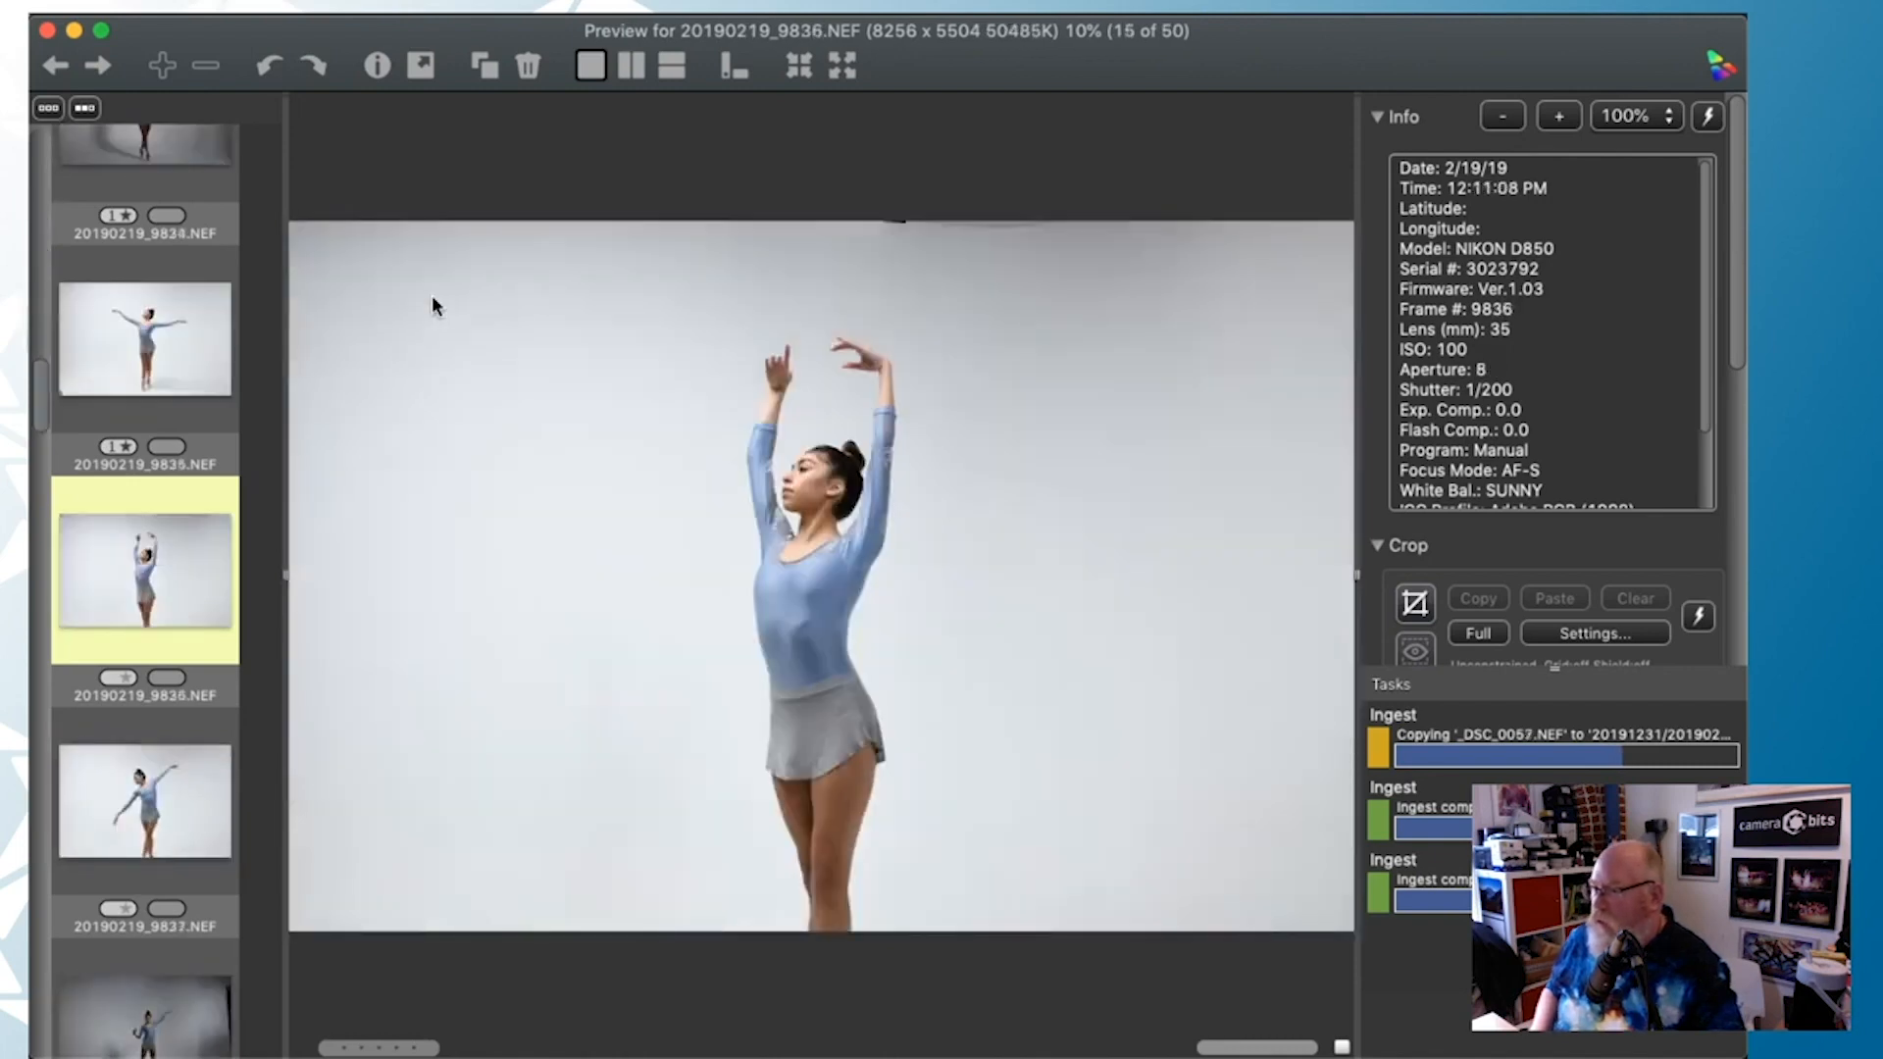
{"action": "key", "text": "Right"}
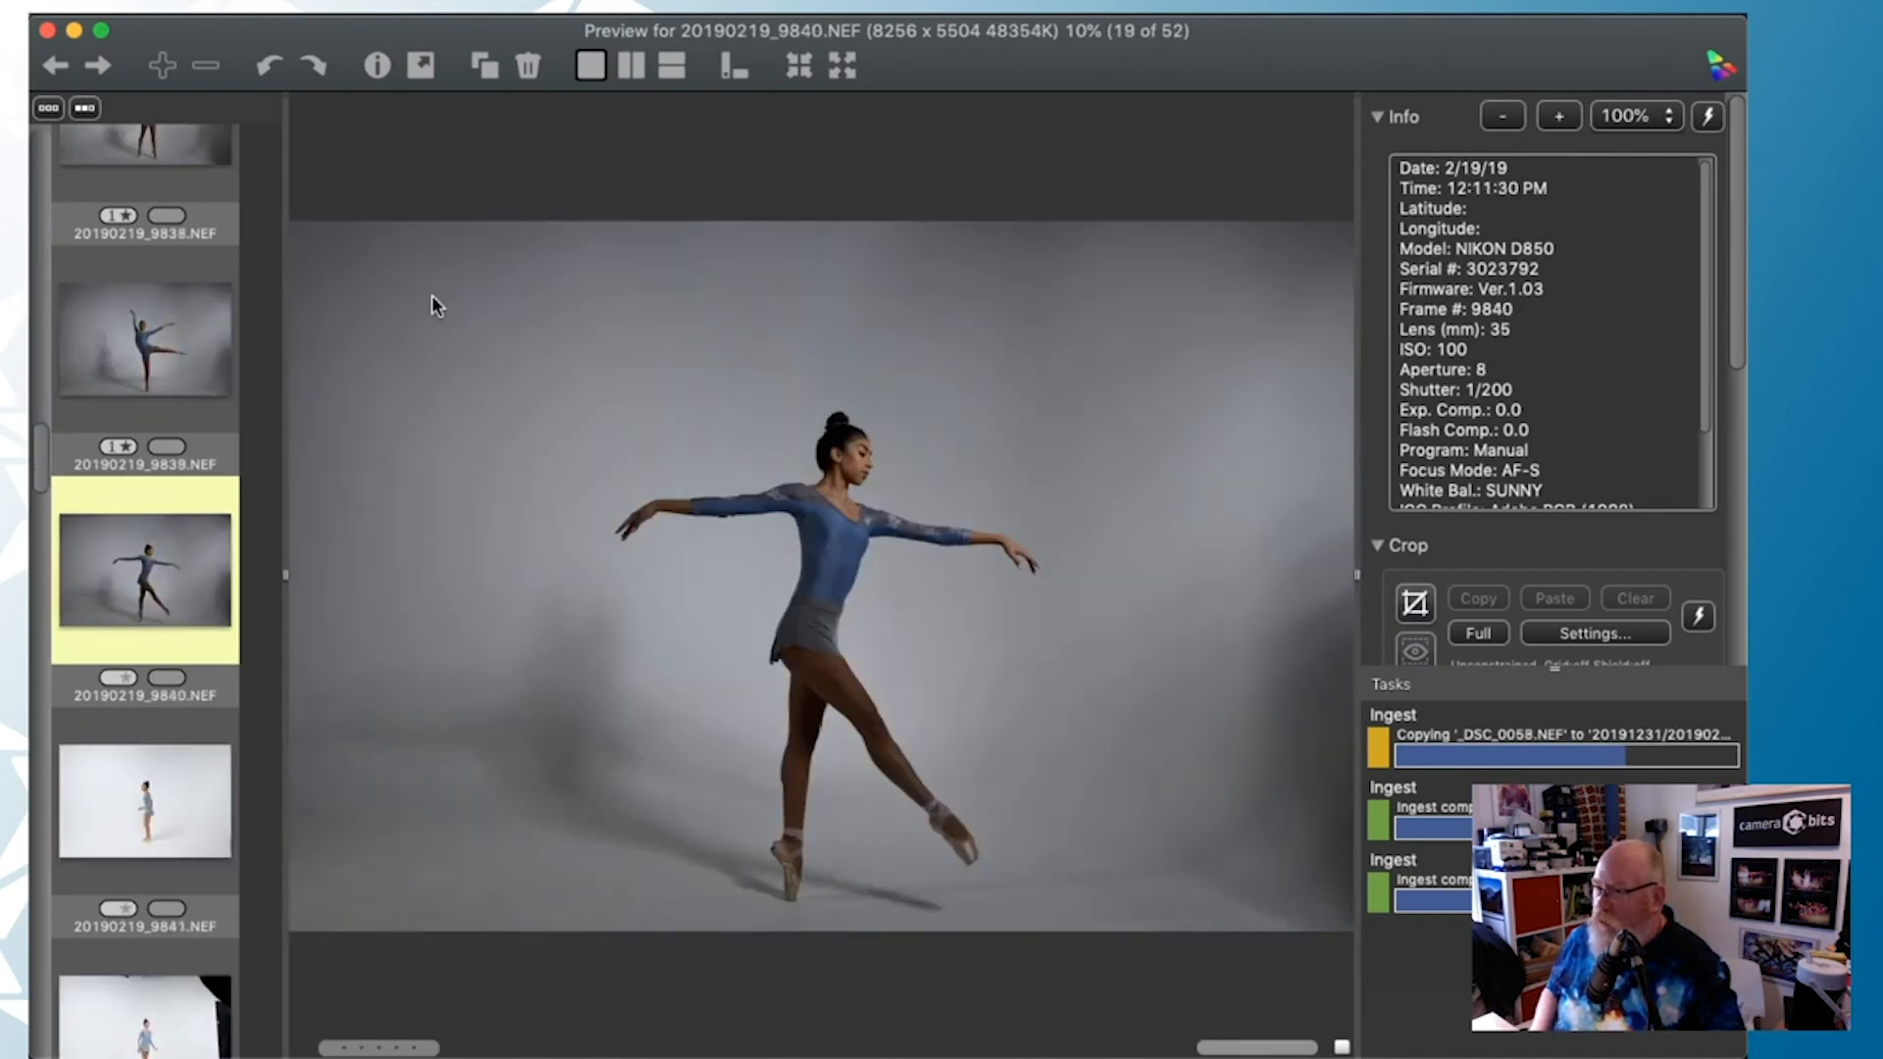
{"action": "key", "text": "Right"}
{"action": "key", "text": "Right"}
{"action": "key", "text": "Right"}
{"action": "key", "text": "Right"}
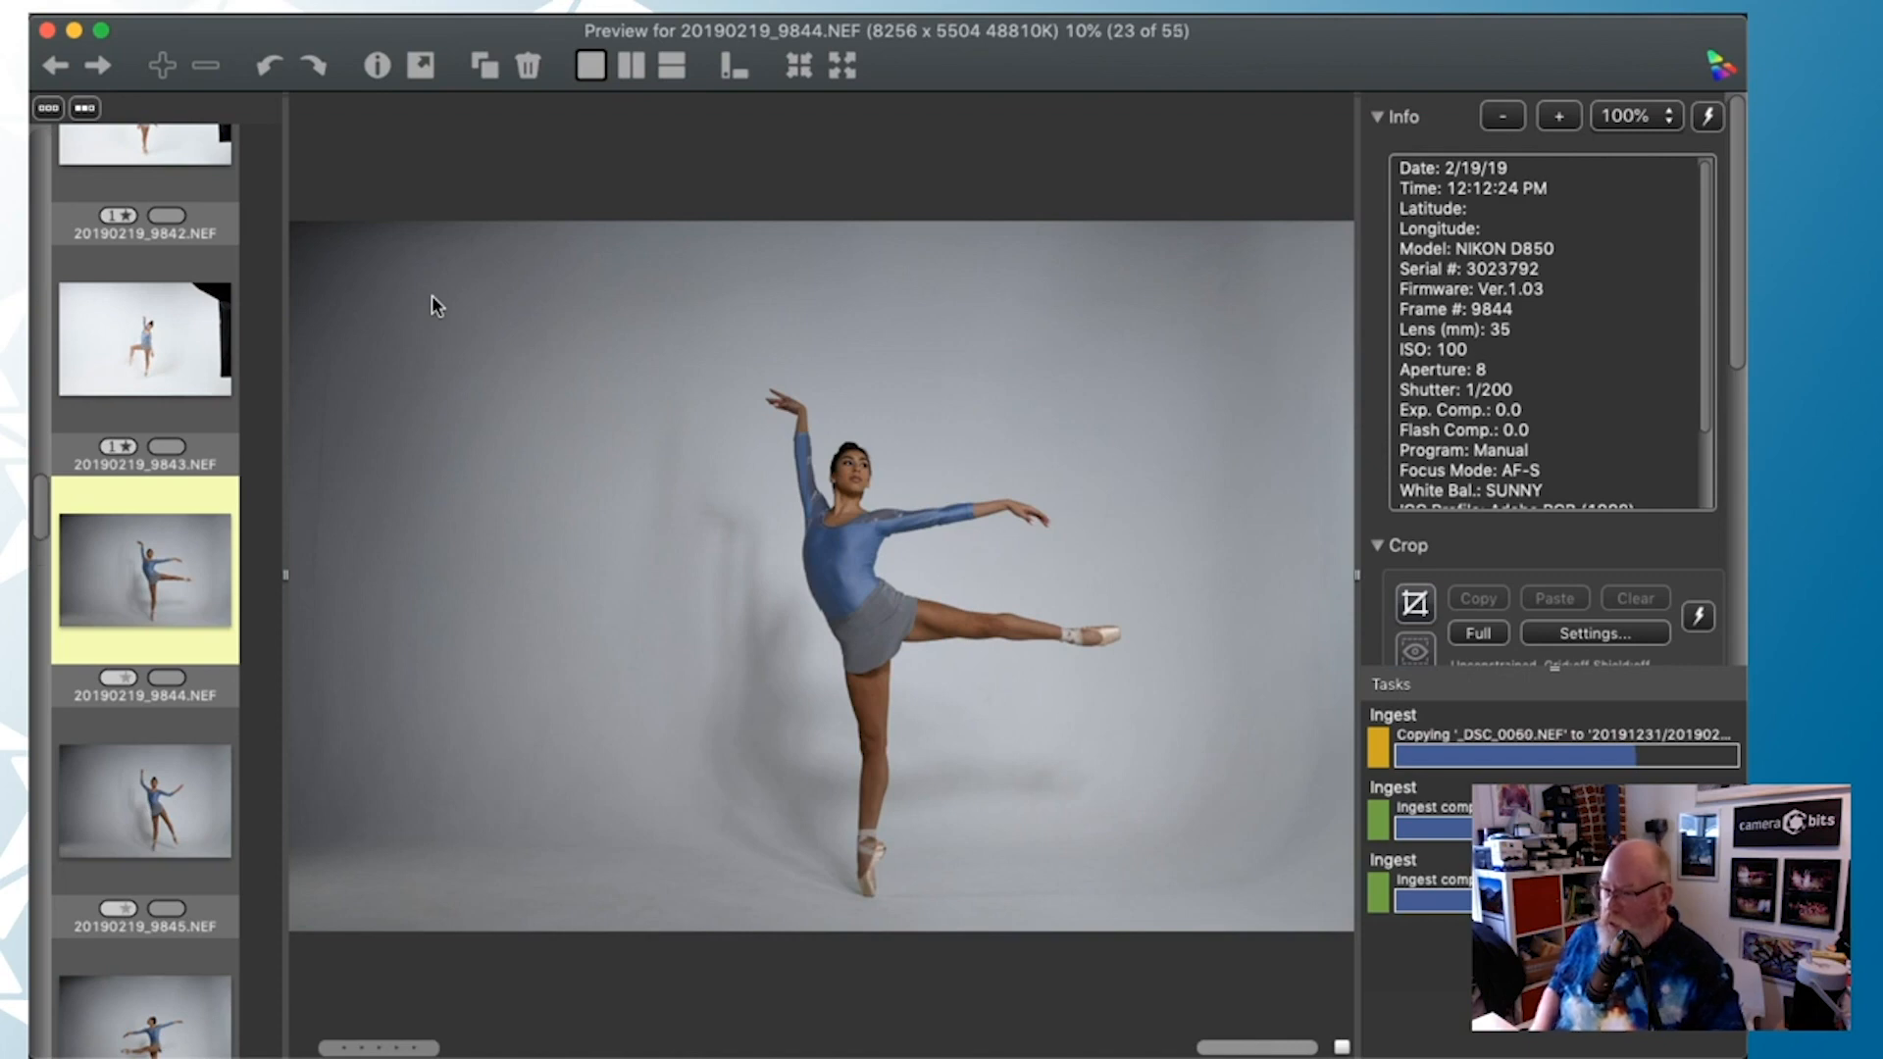
{"action": "key", "text": "Right"}
{"action": "key", "text": "Right"}
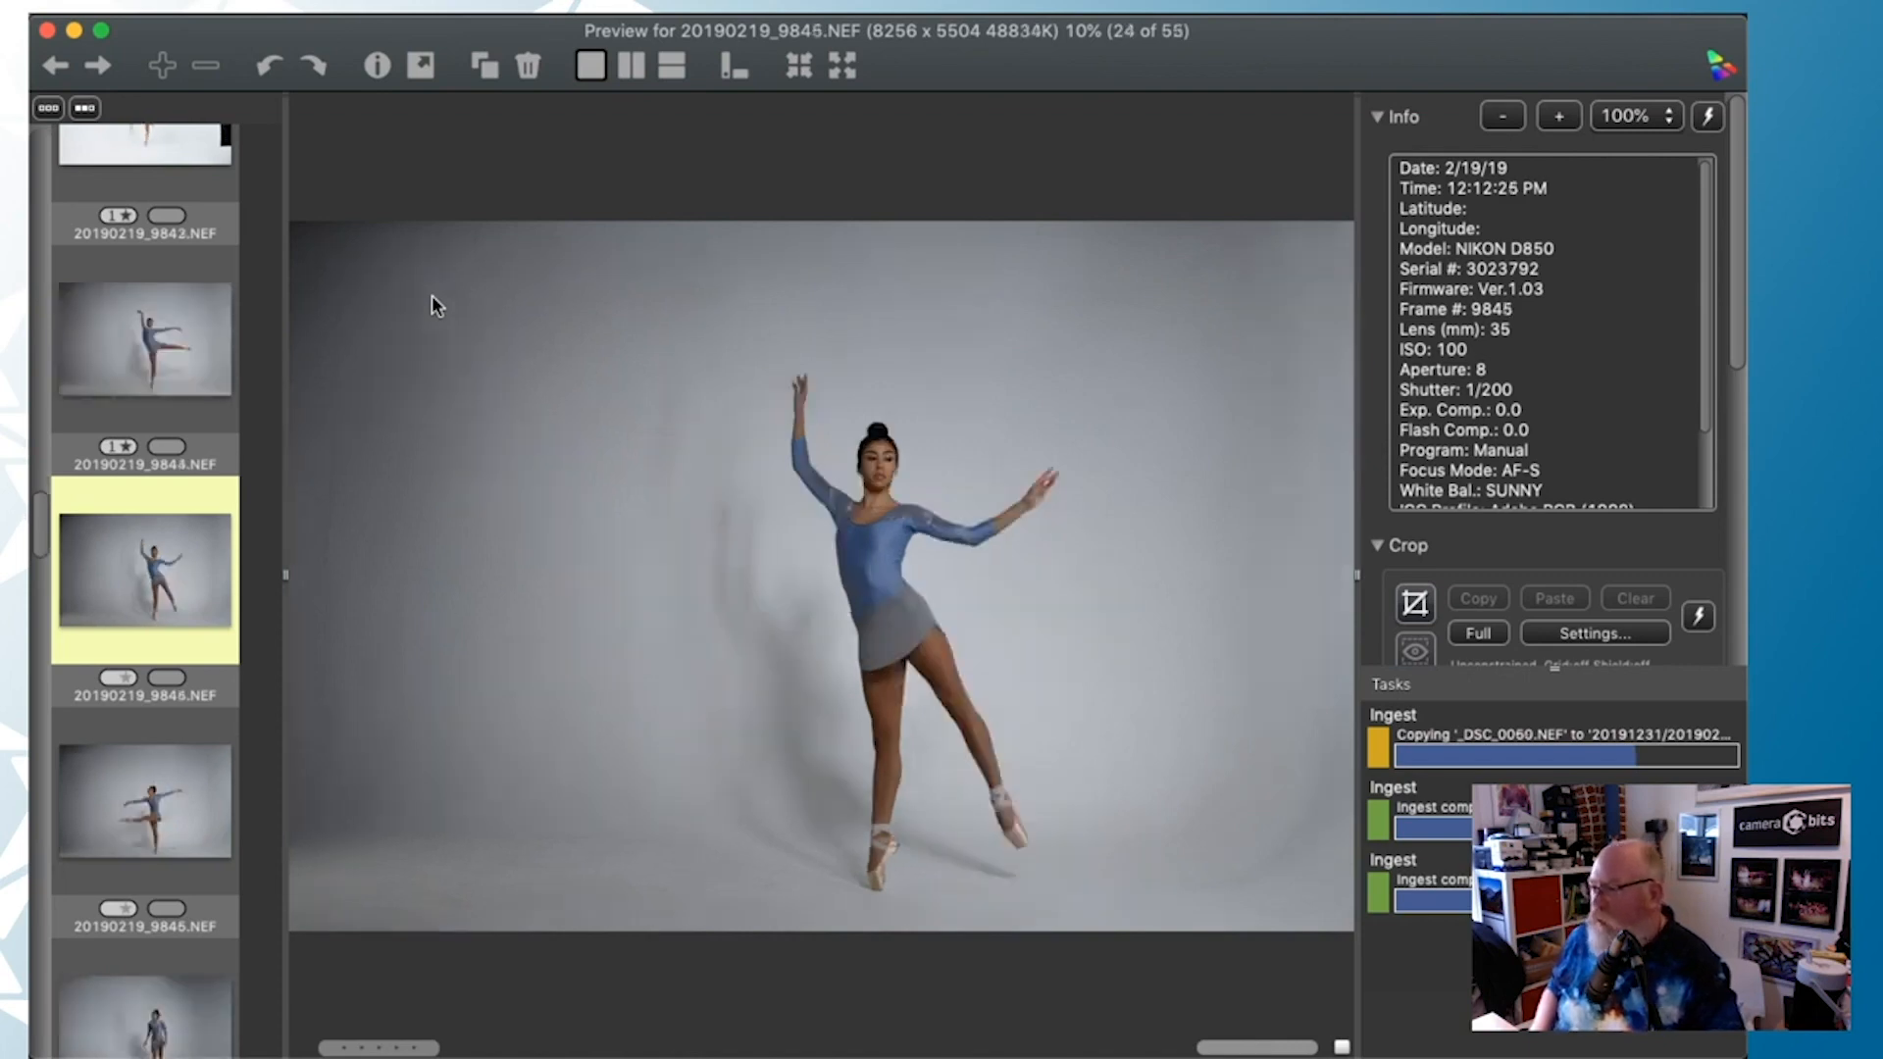
{"action": "key", "text": "Right"}
{"action": "key", "text": "Right"}
{"action": "key", "text": "Right"}
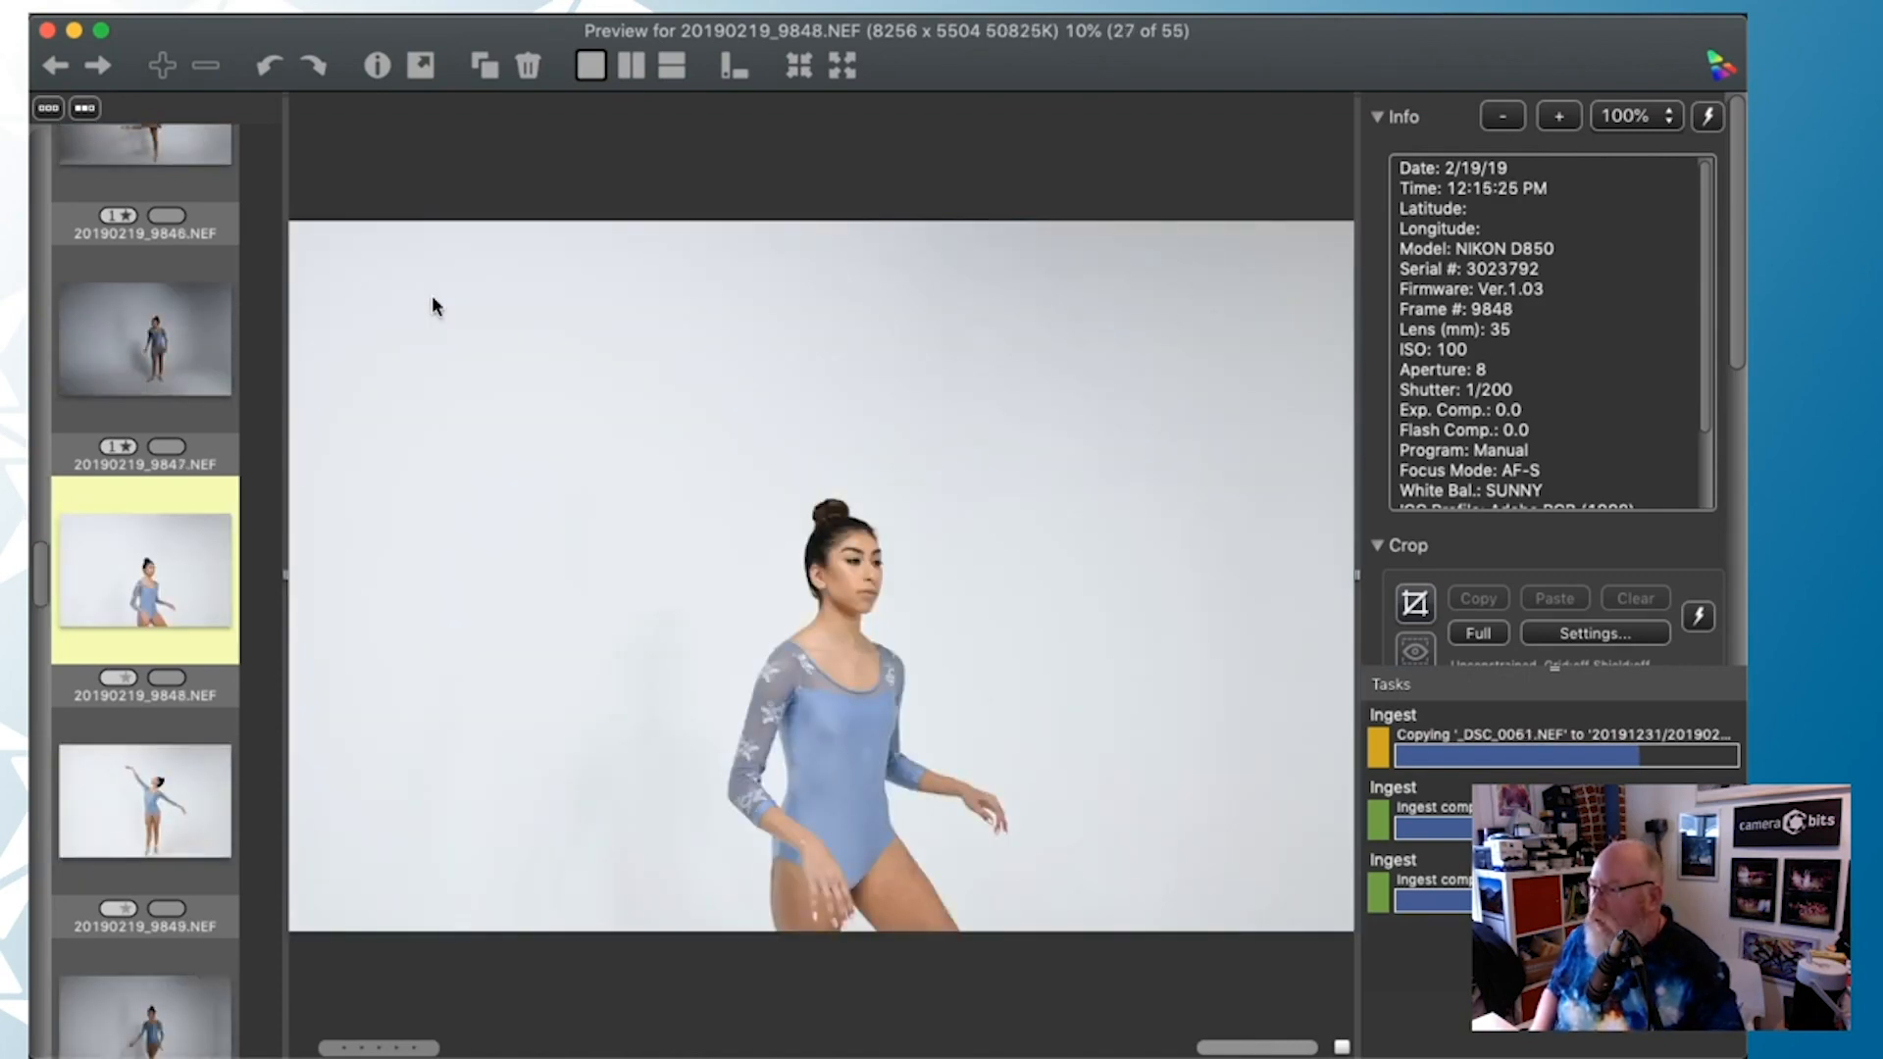
{"action": "key", "text": "Right"}
{"action": "key", "text": "Right"}
{"action": "key", "text": "Right"}
{"action": "key", "text": "Right"}
{"action": "key", "text": "Right"}
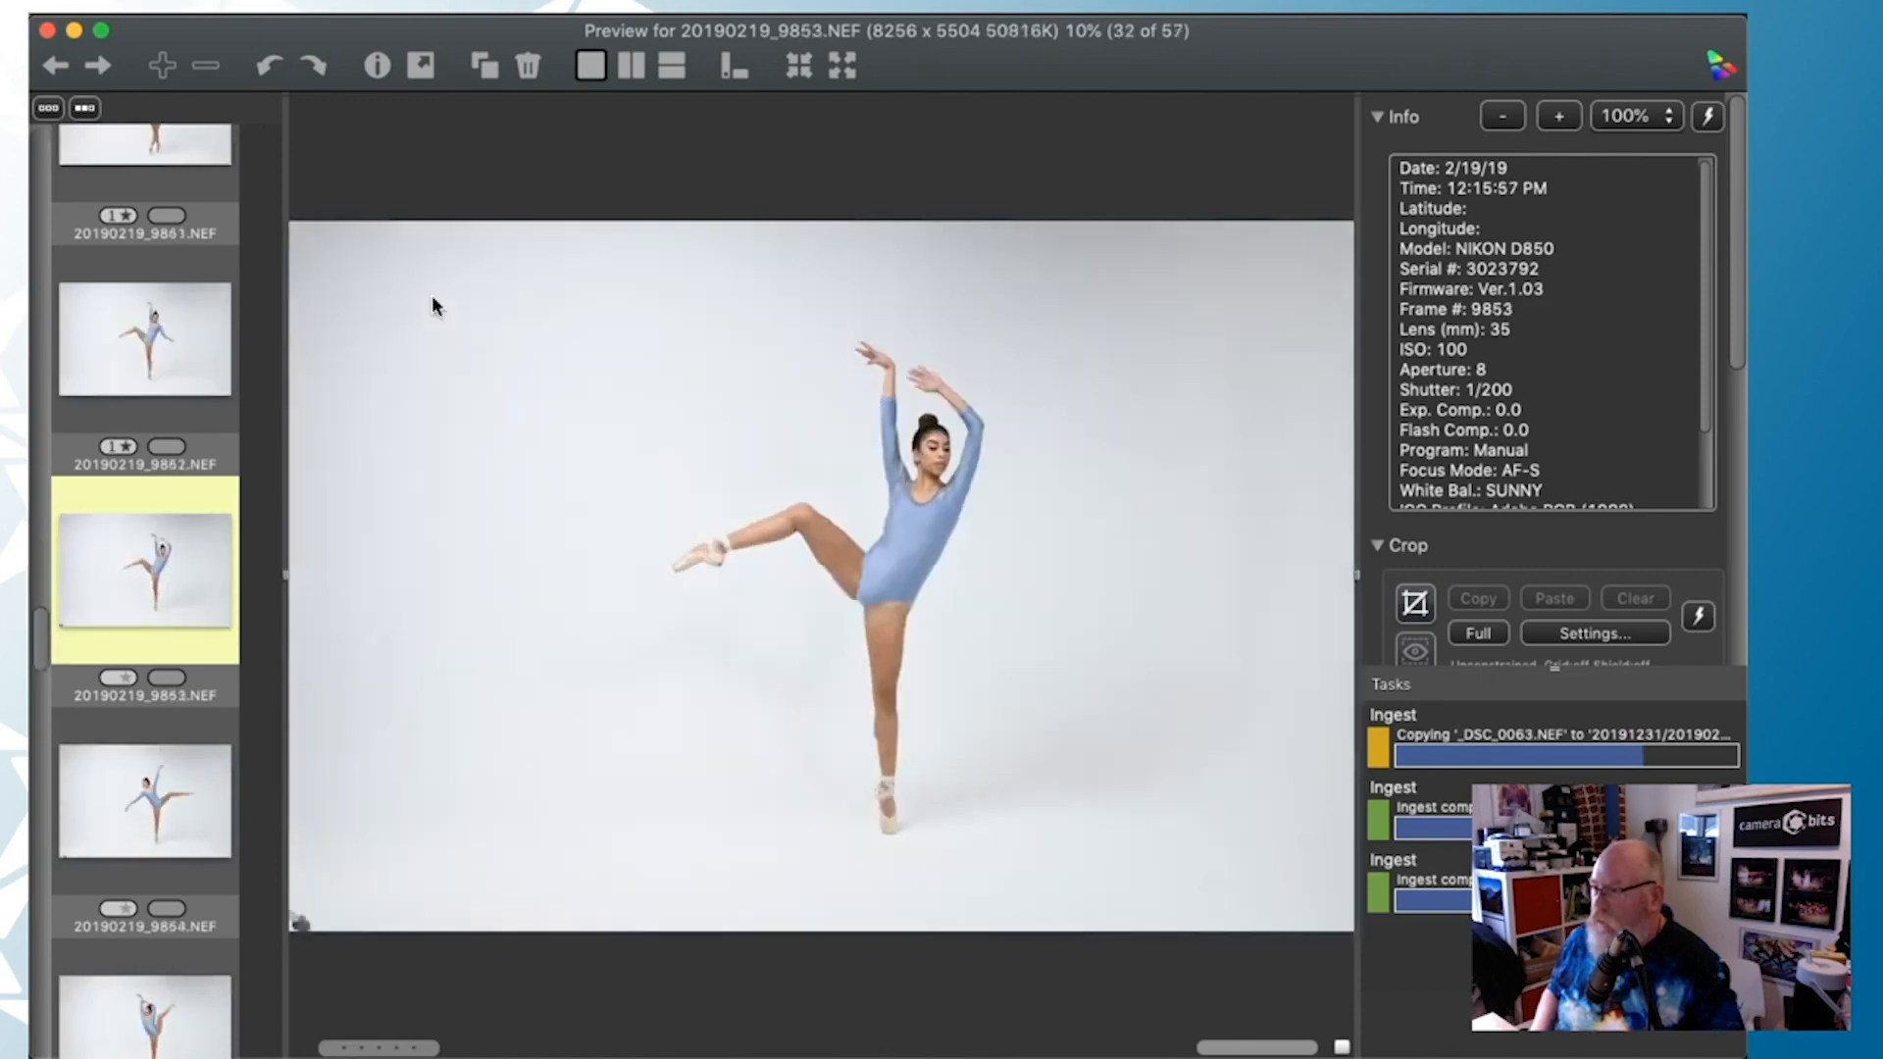
{"action": "key", "text": "Right"}
{"action": "key", "text": "Right"}
{"action": "key", "text": "Right"}
{"action": "key", "text": "Right"}
{"action": "key", "text": "Right"}
{"action": "key", "text": "Right"}
{"action": "key", "text": "Right"}
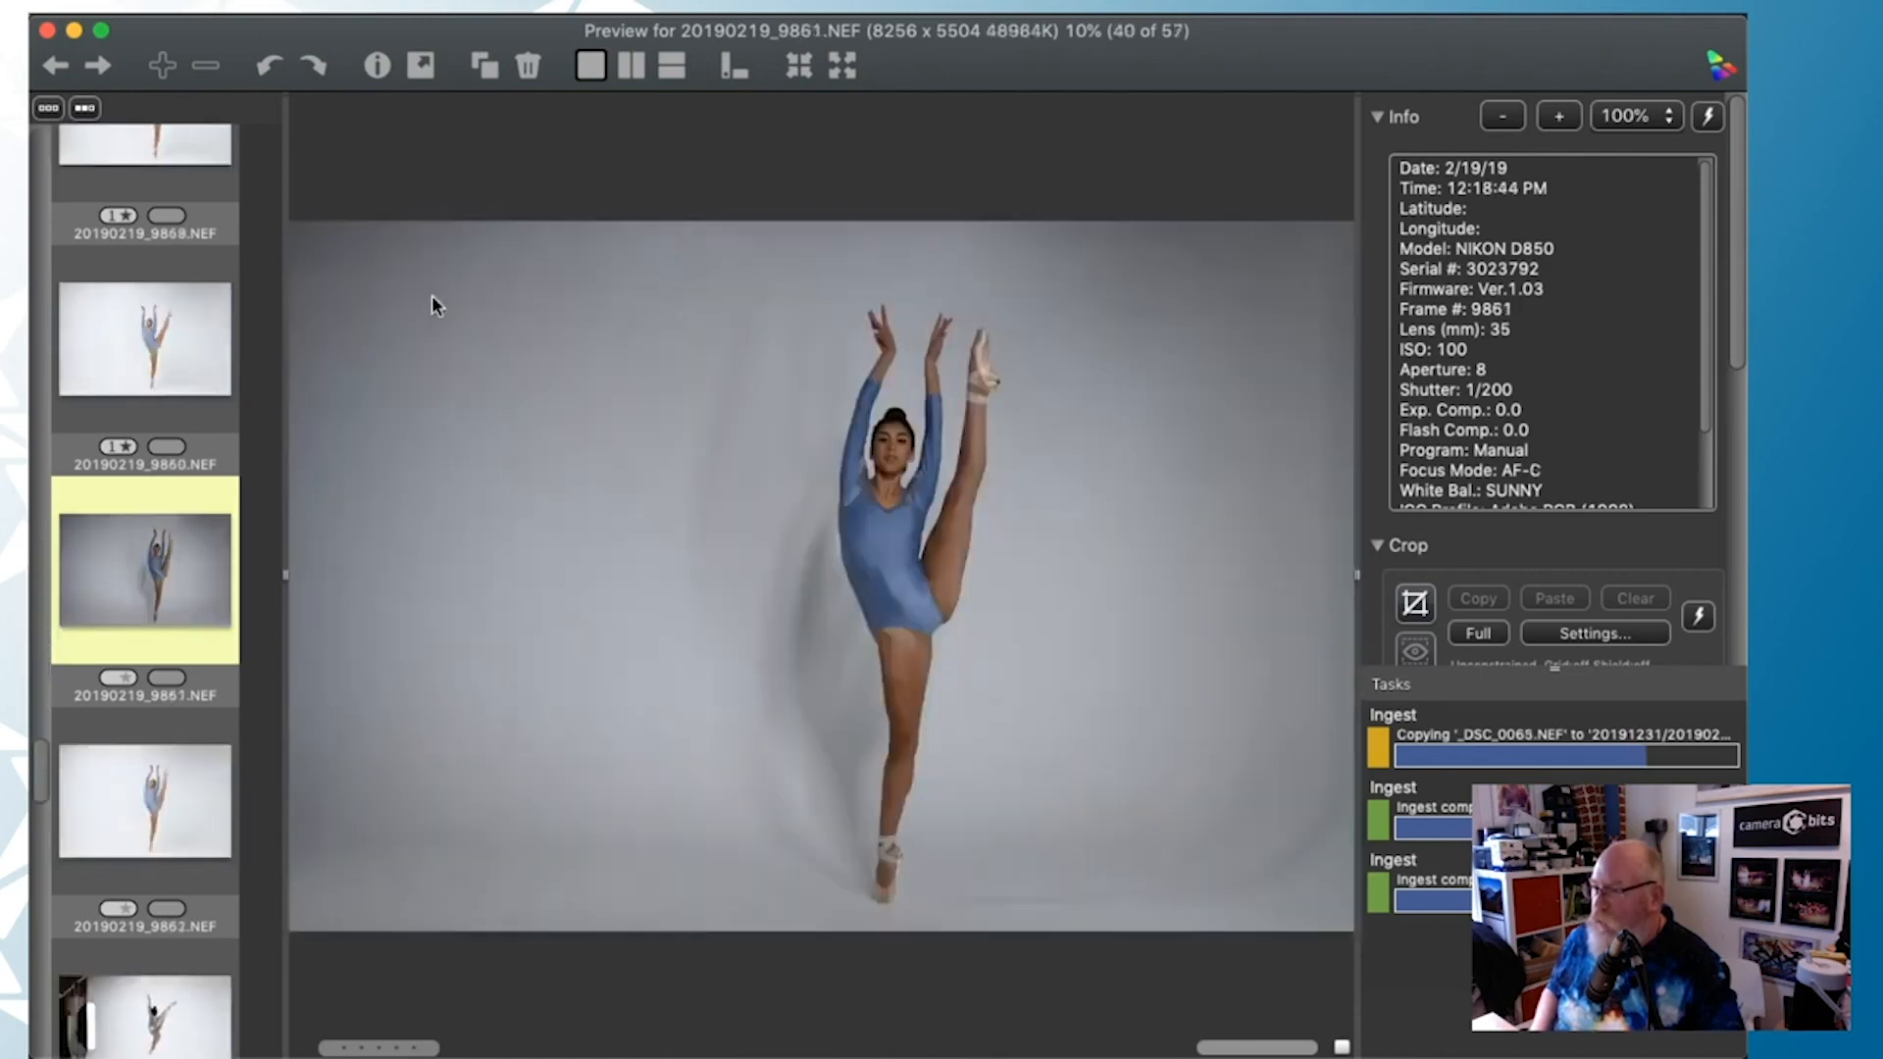
Raise 20190219_9860.NEF to three stars and rate 20190219_9861.NEF through 20190219_9867.NEF one star each in the preview
{"action": "key", "text": "Left"}
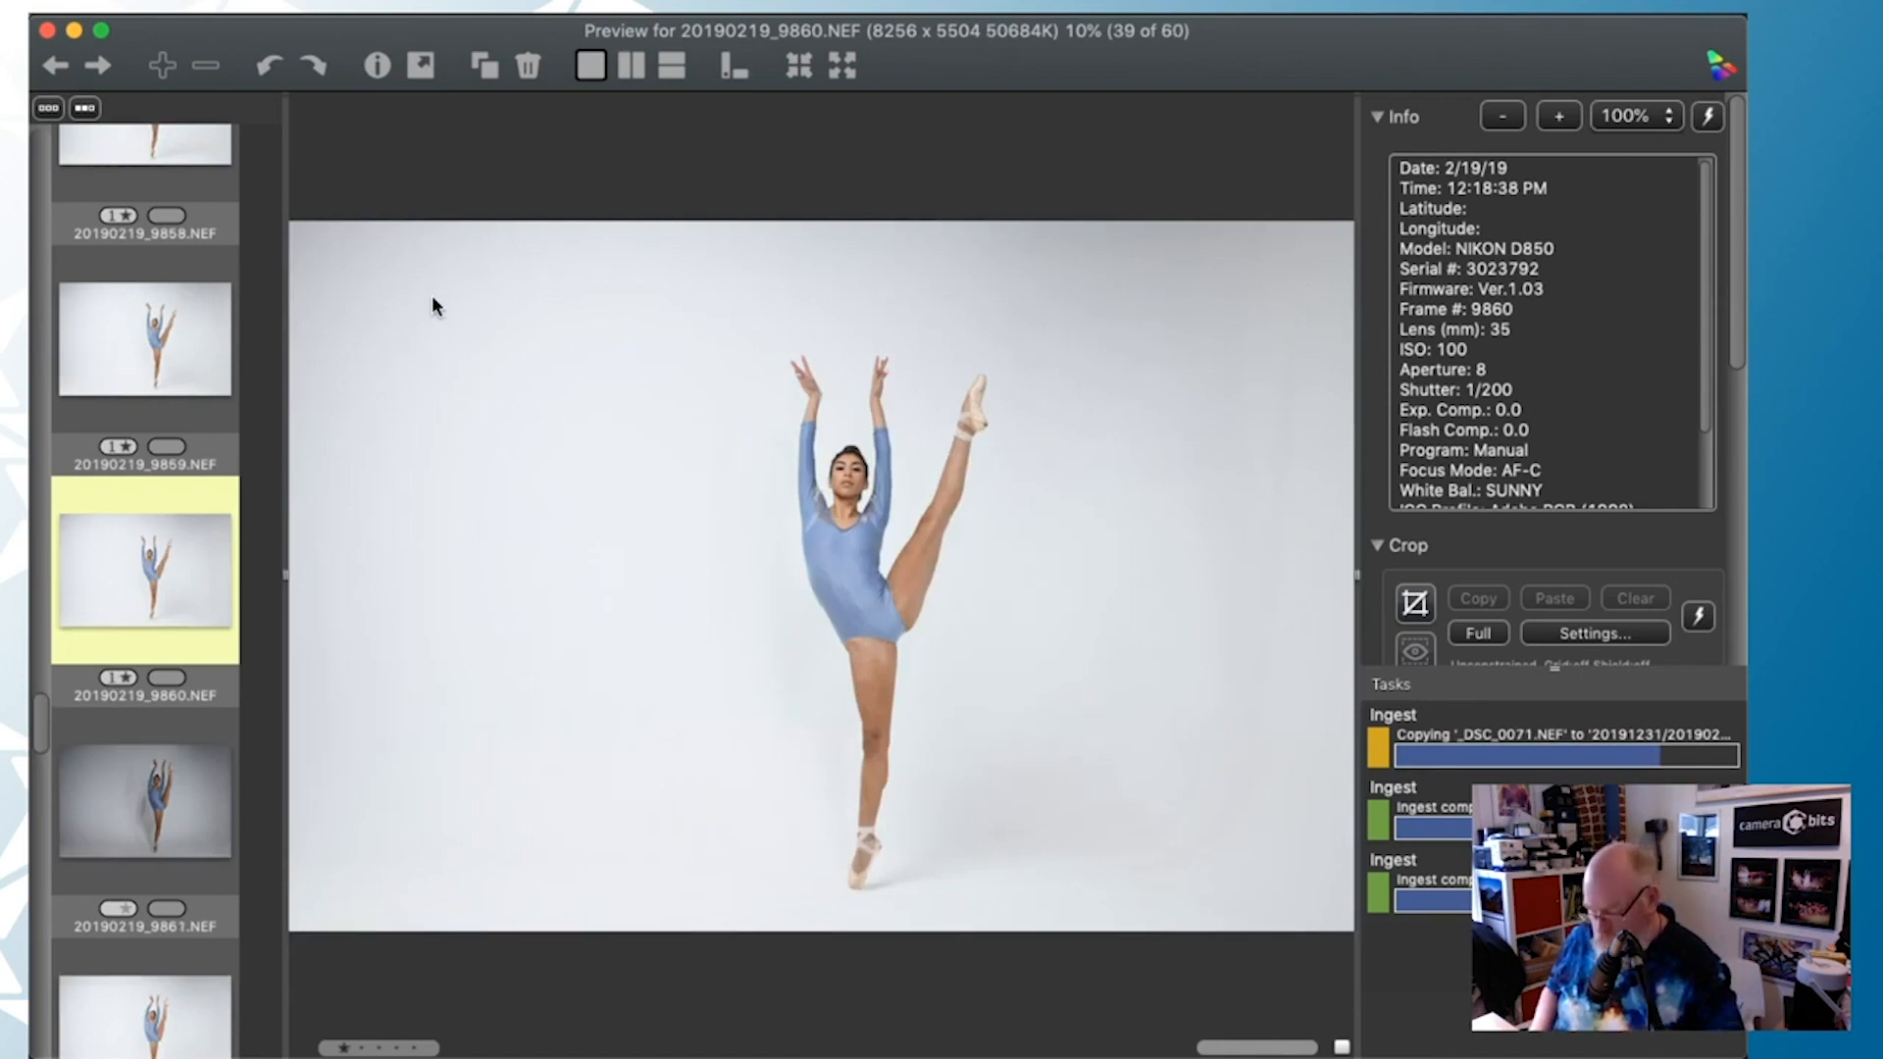
{"action": "key", "text": "Right"}
{"action": "key", "text": "Right"}
{"action": "key", "text": "Right"}
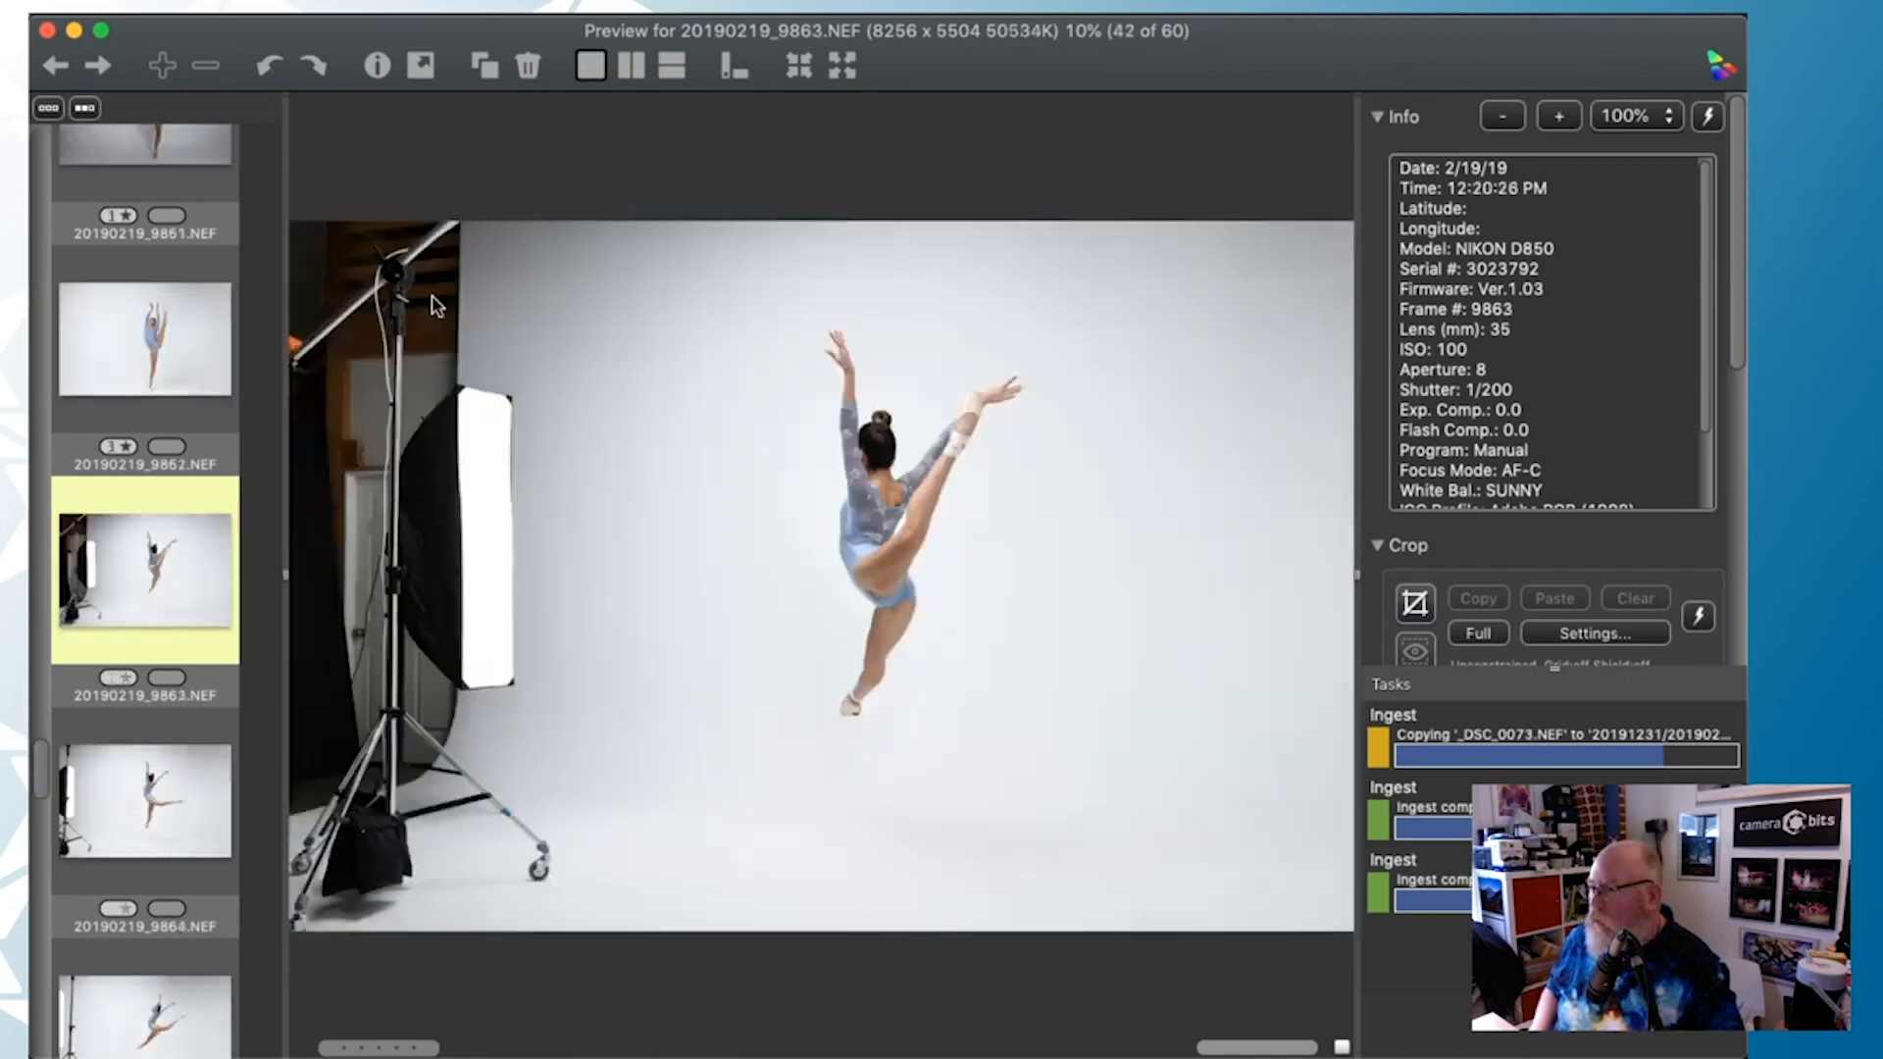
{"action": "key", "text": "Right"}
{"action": "key", "text": "Right"}
{"action": "key", "text": "Right"}
{"action": "key", "text": "Right"}
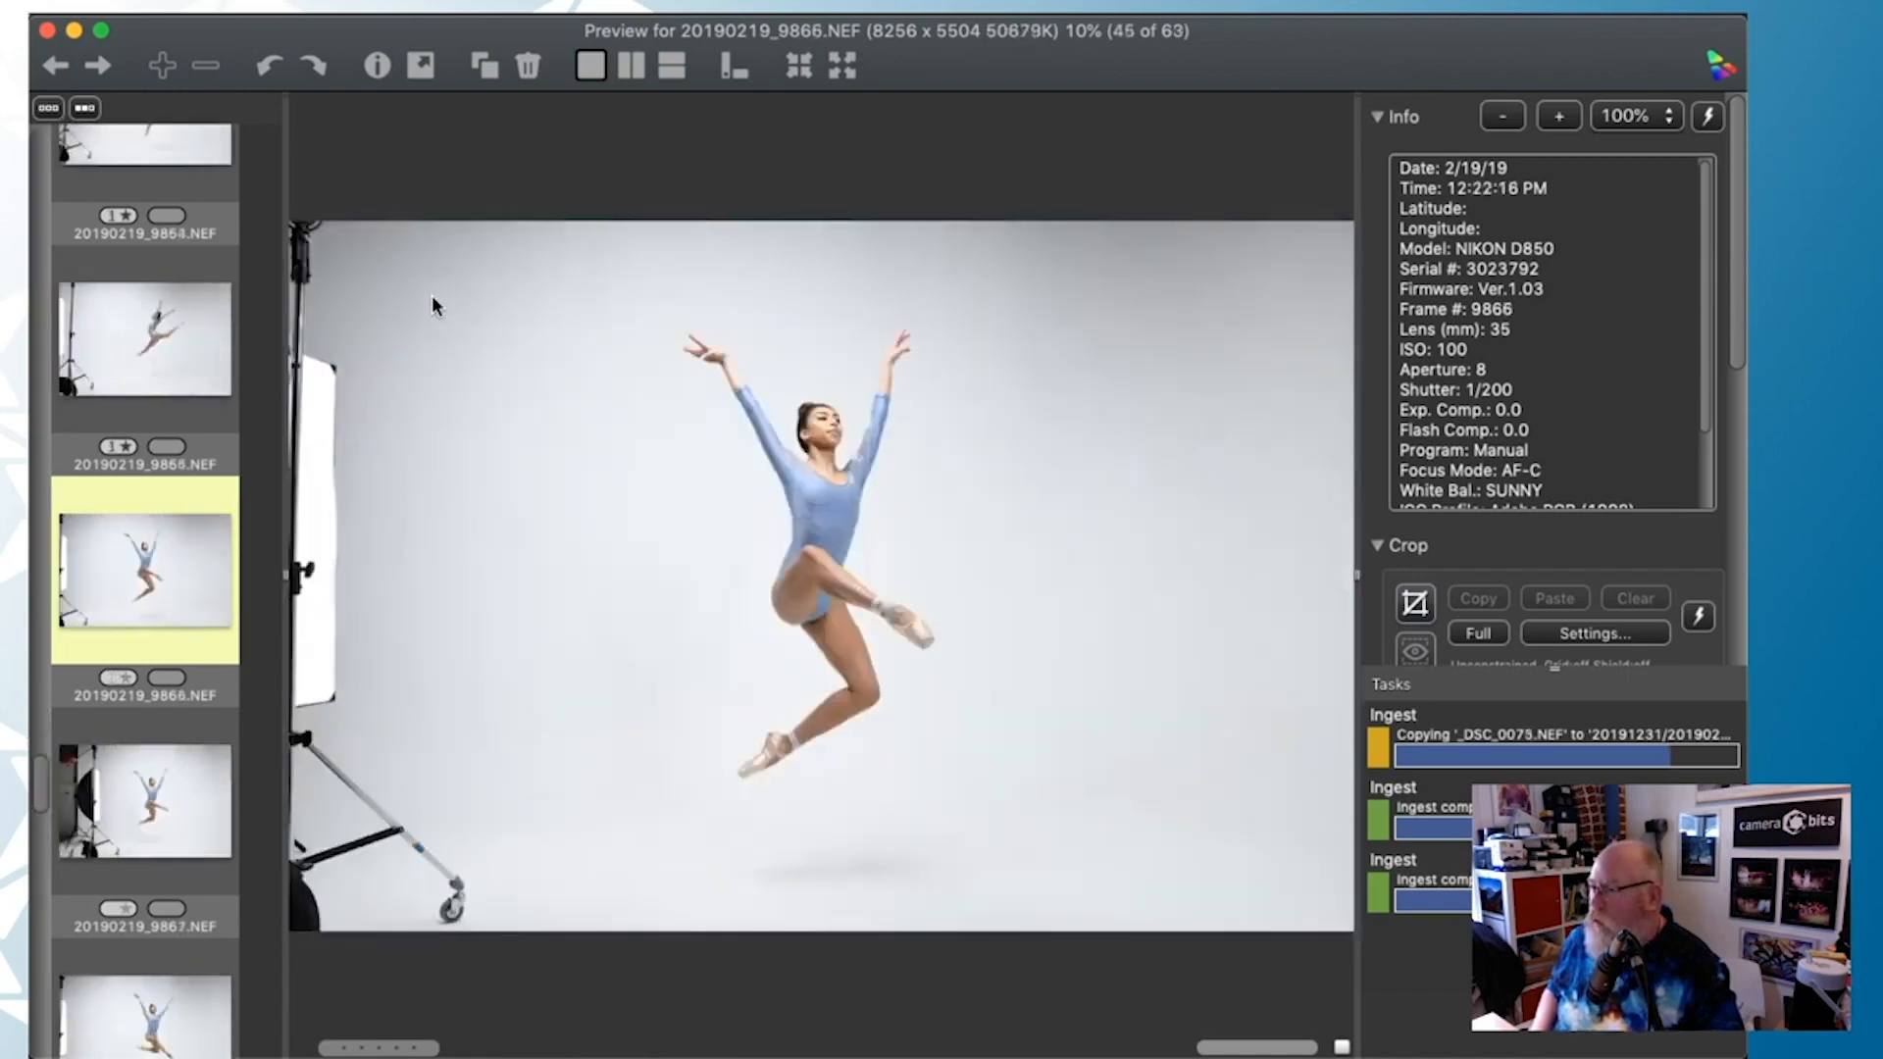
{"action": "key", "text": "Right"}
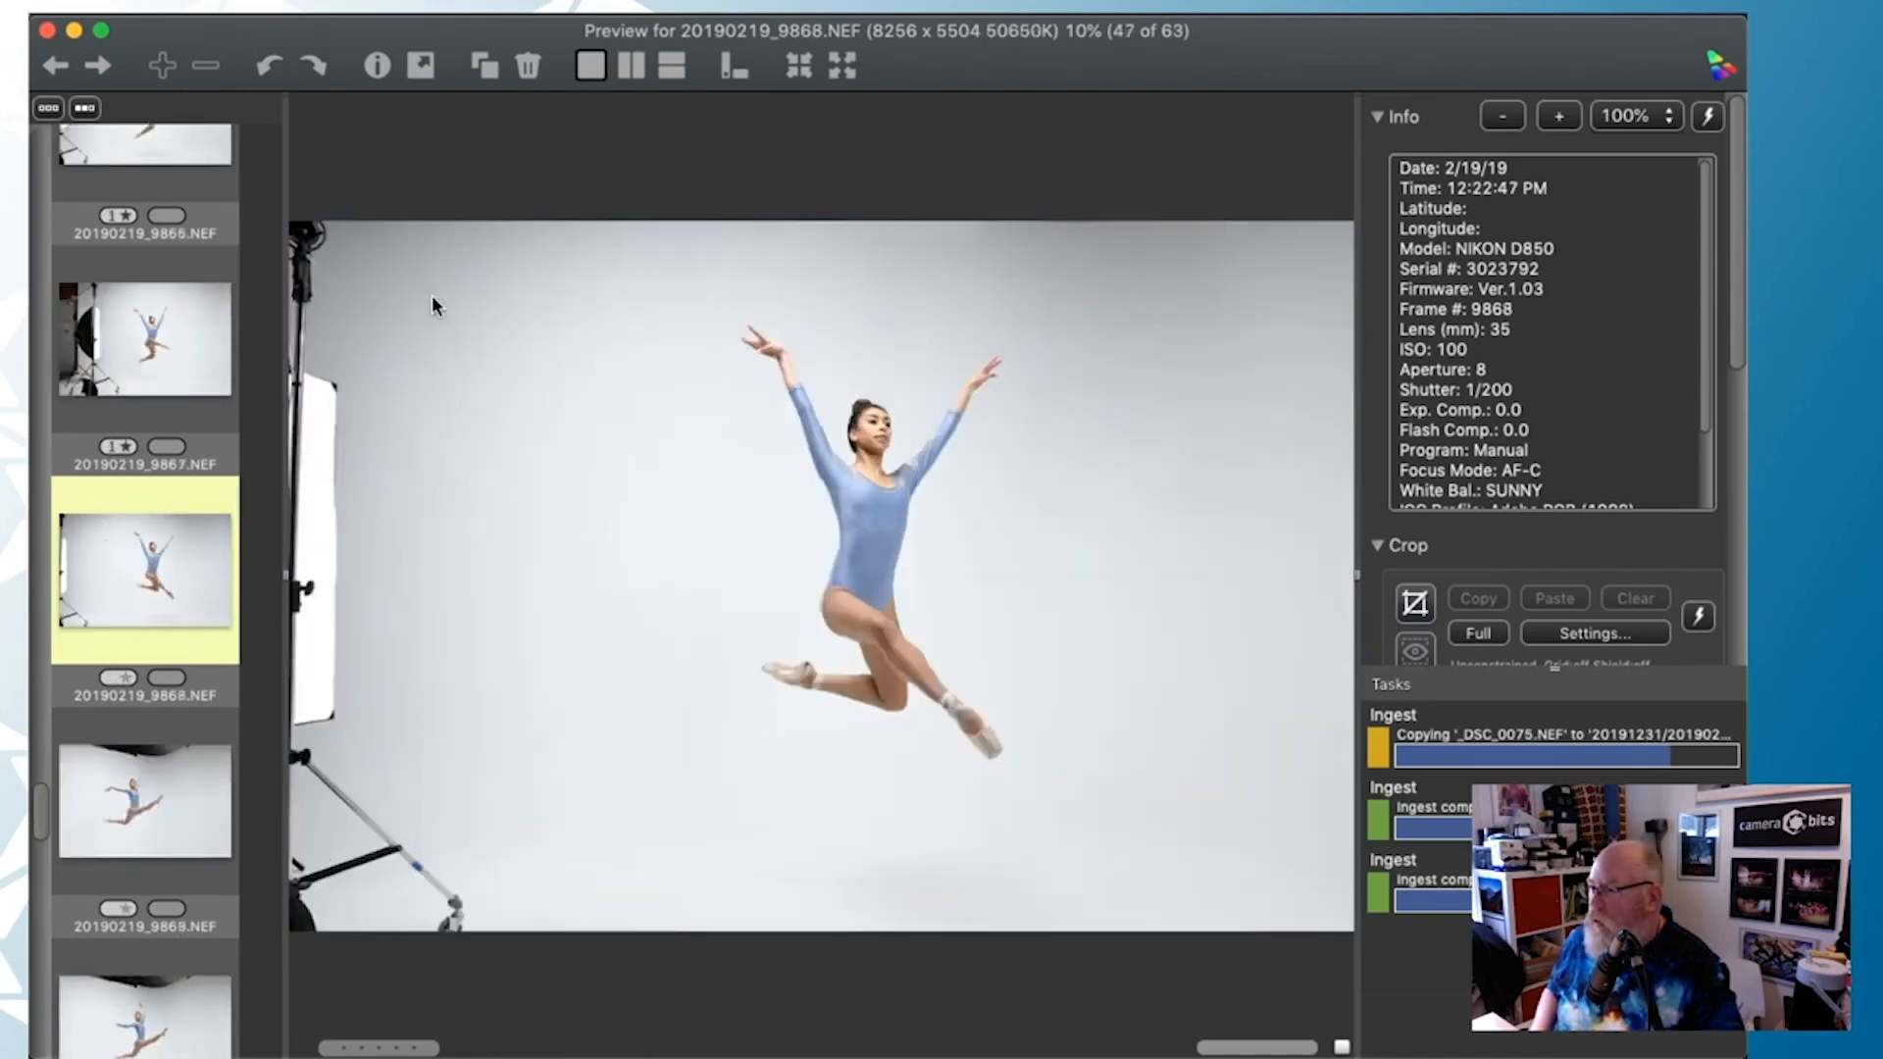
Rate 20190219_9868.NEF and 20190219_9871.NEF three stars, and 20190219_9869.NEF and 20190219_9870.NEF one star
{"action": "key", "text": "Right"}
{"action": "key", "text": "Right"}
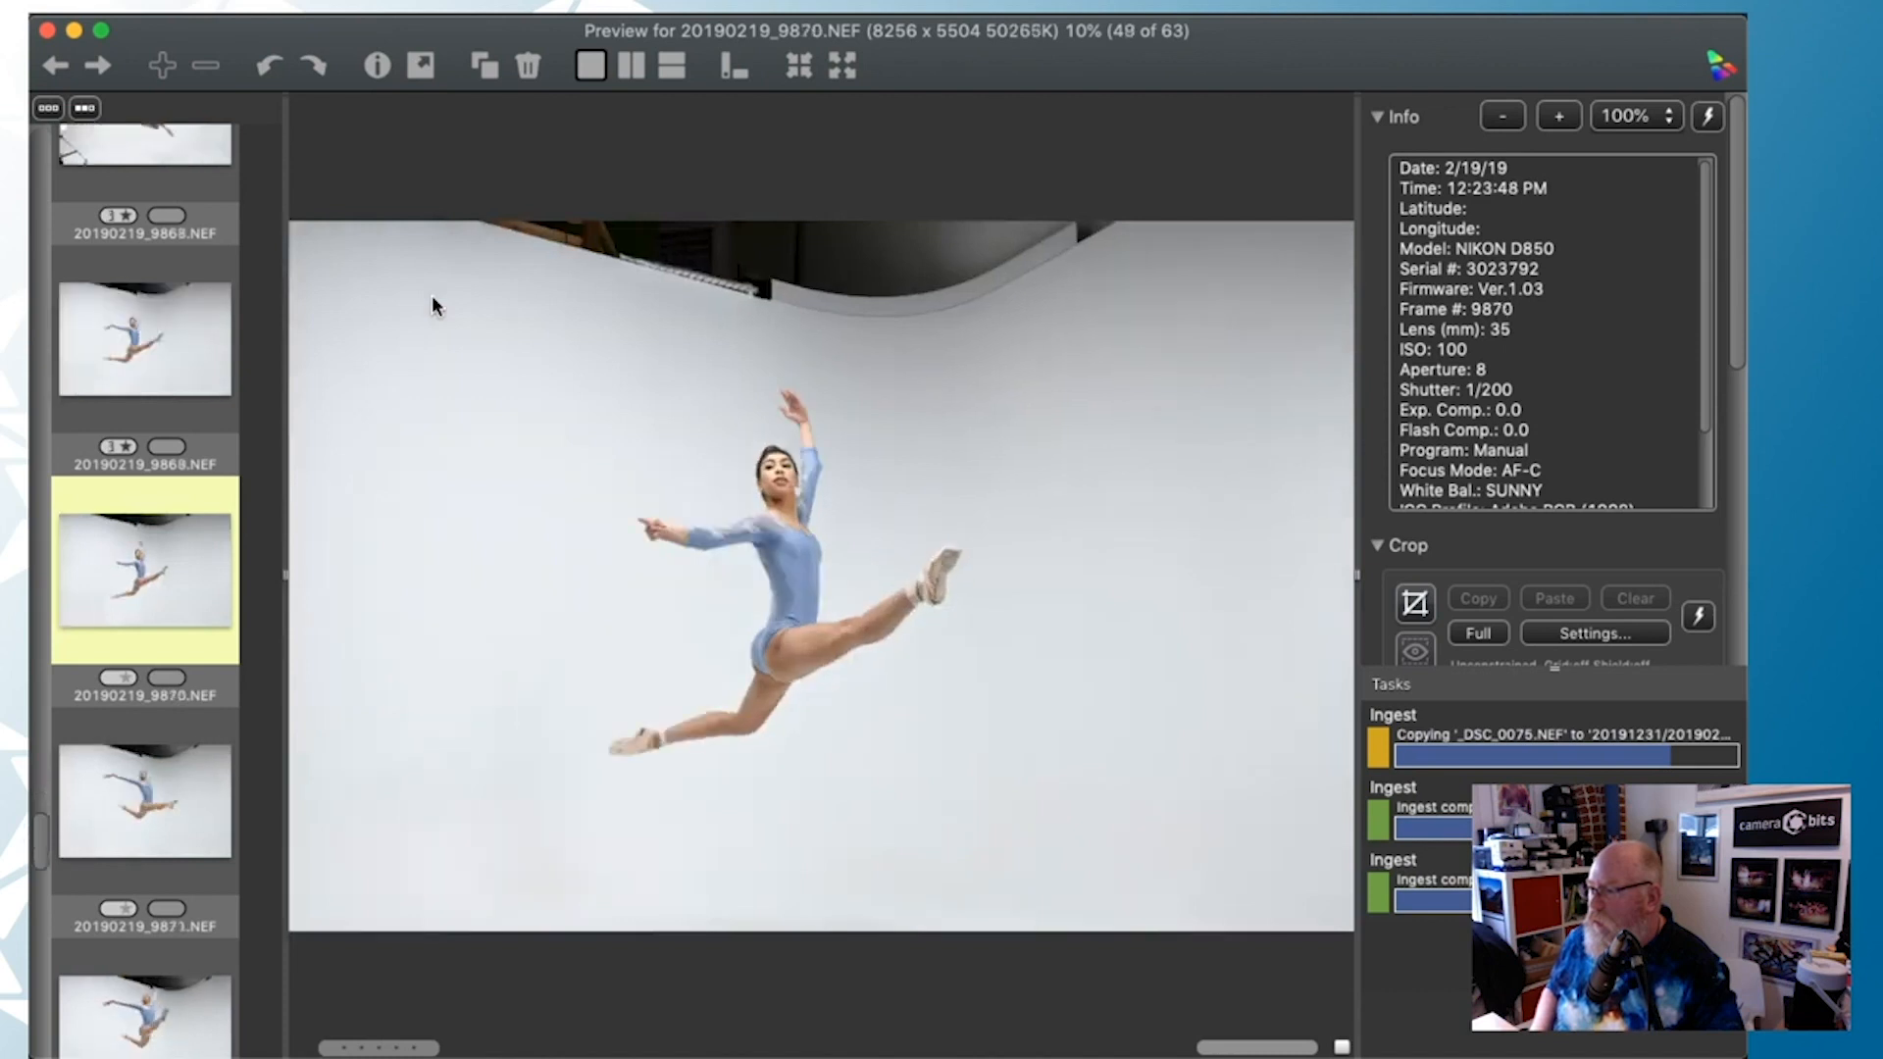
{"action": "key", "text": "Right"}
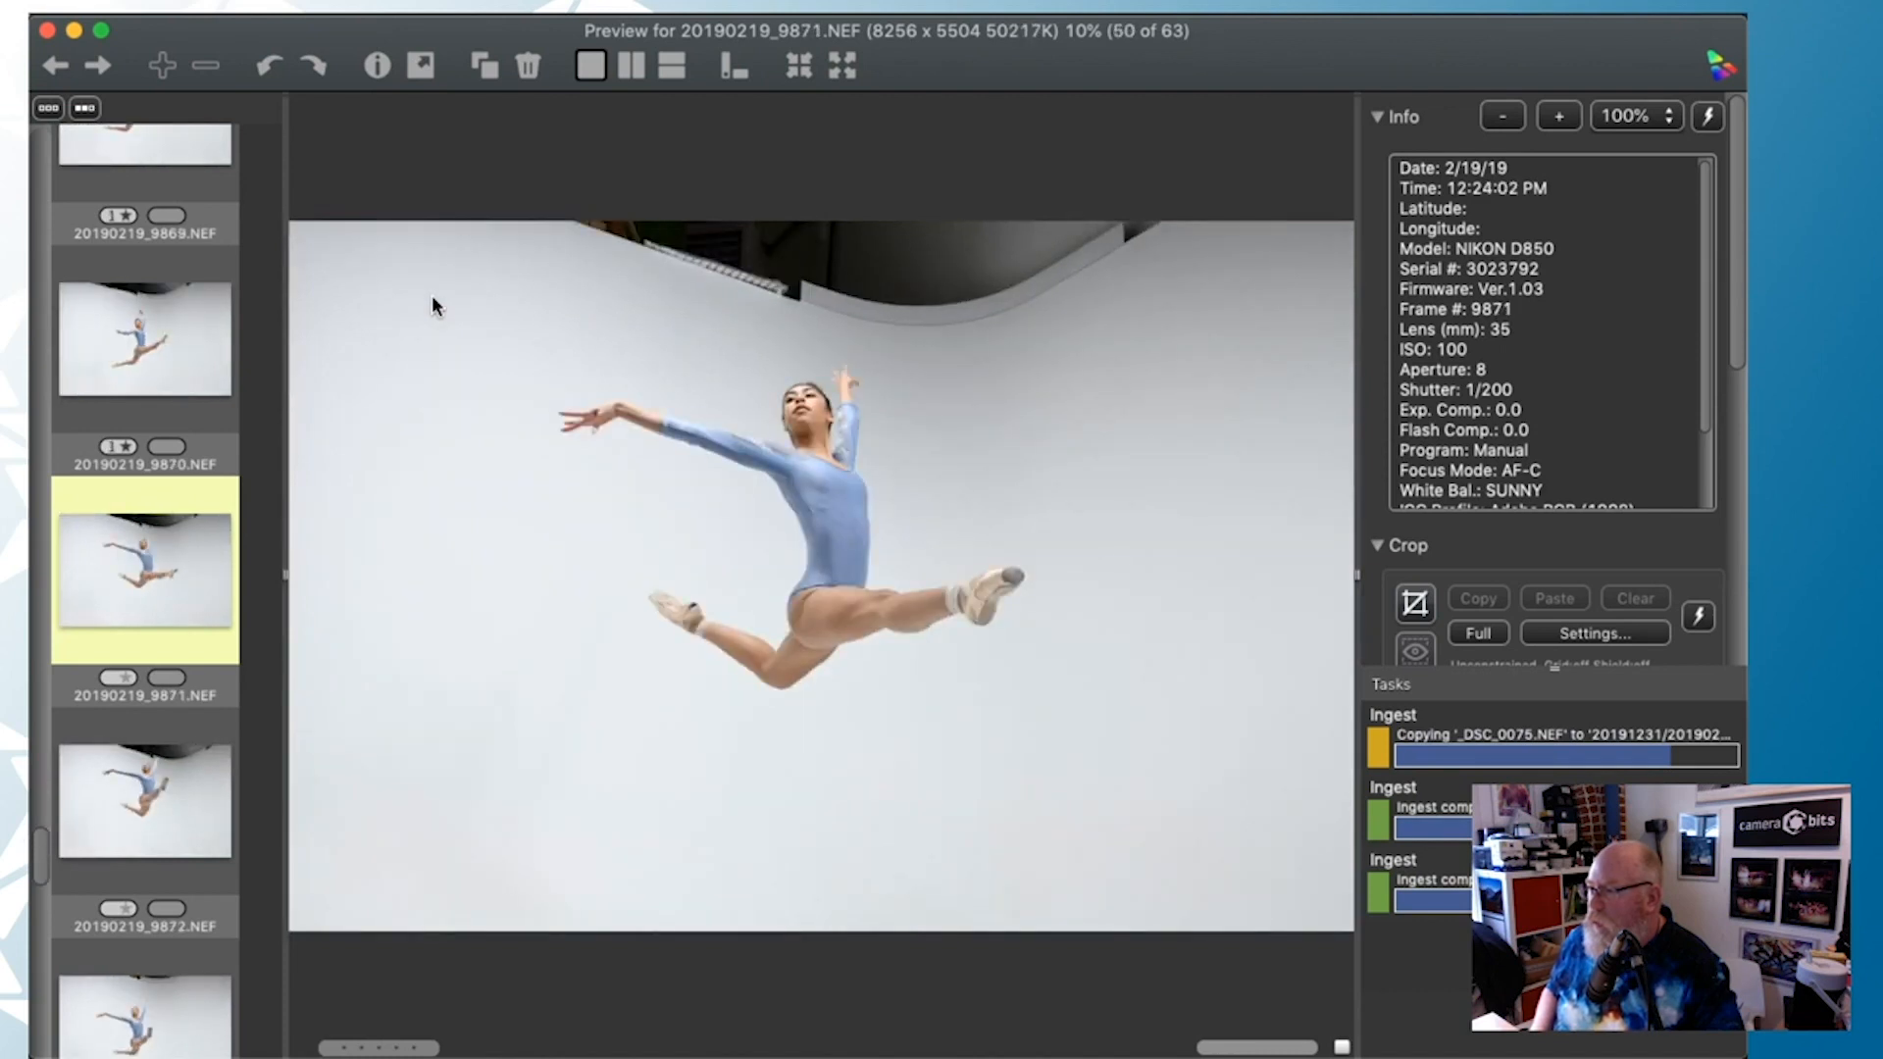
{"action": "key", "text": "Right"}
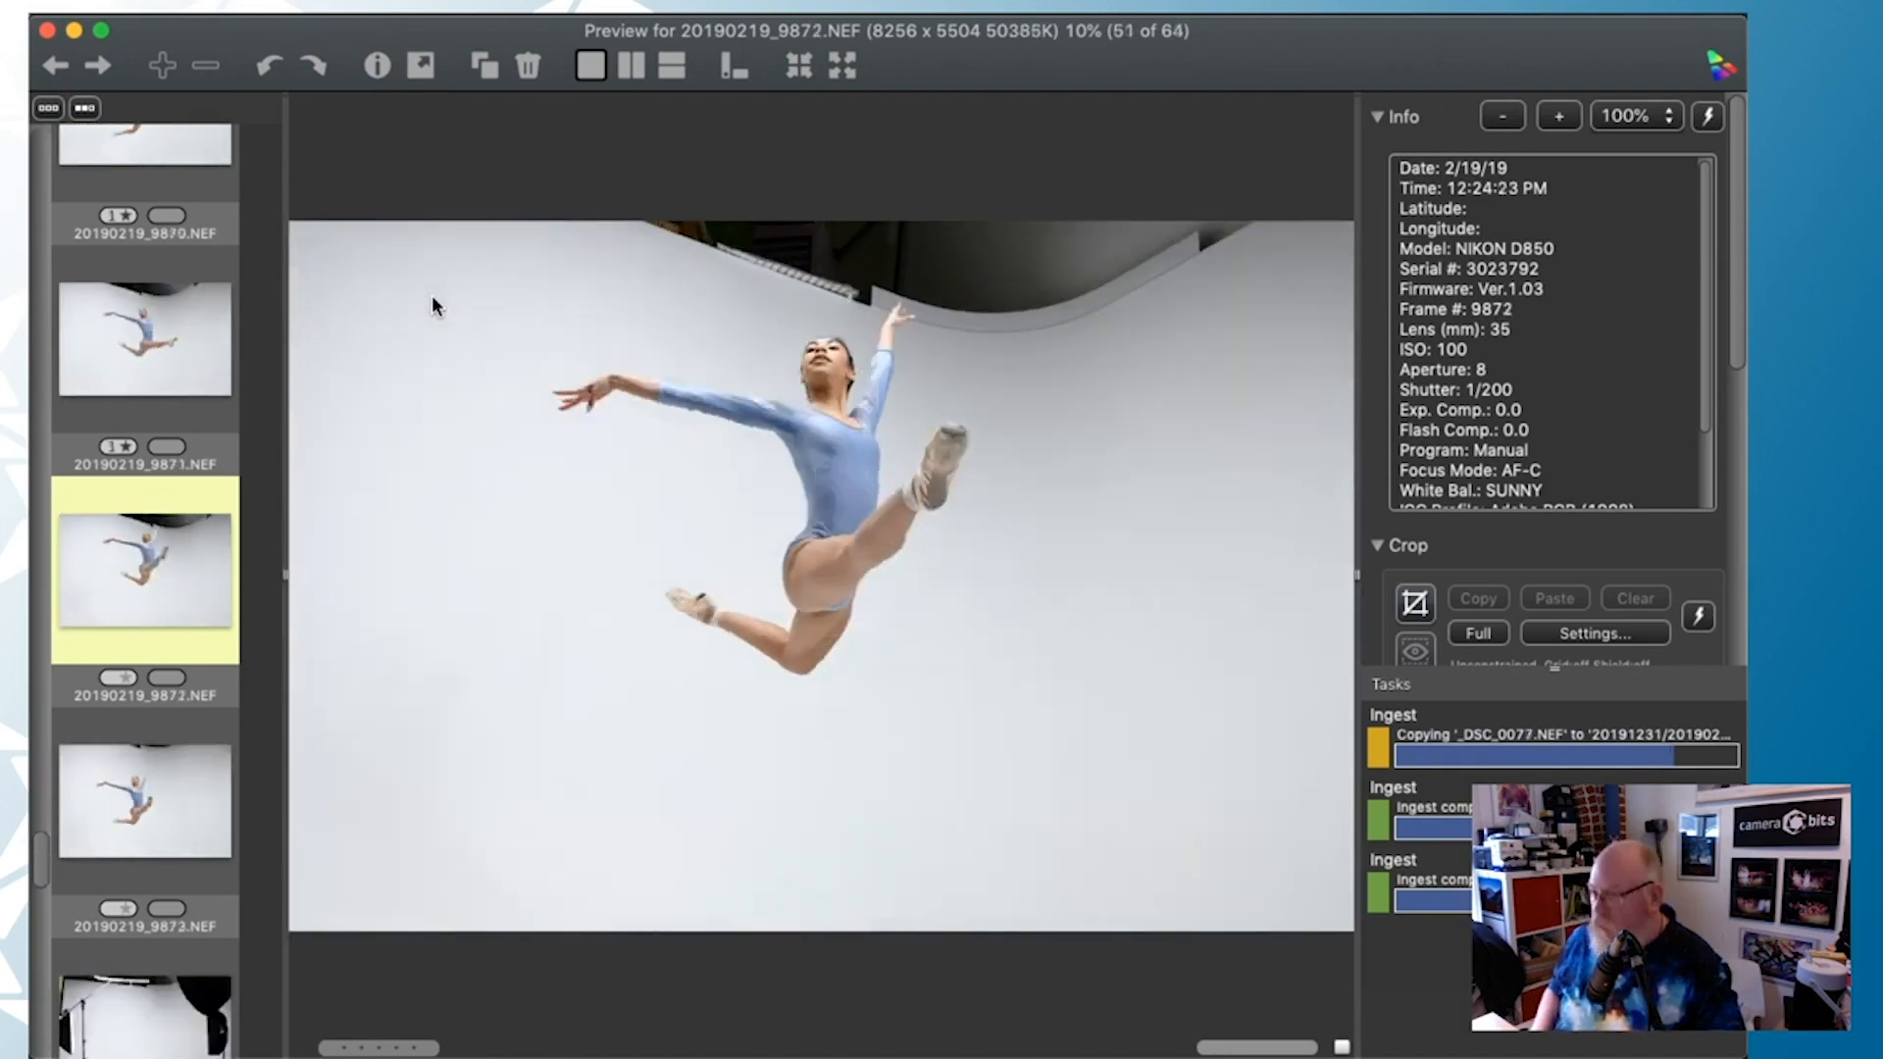
Rate the photos from 20190219_9872.NEF through 20190219_9886.NEF one star each while advancing through the previews
{"action": "key", "text": "Right"}
{"action": "key", "text": "Right"}
{"action": "key", "text": "Right"}
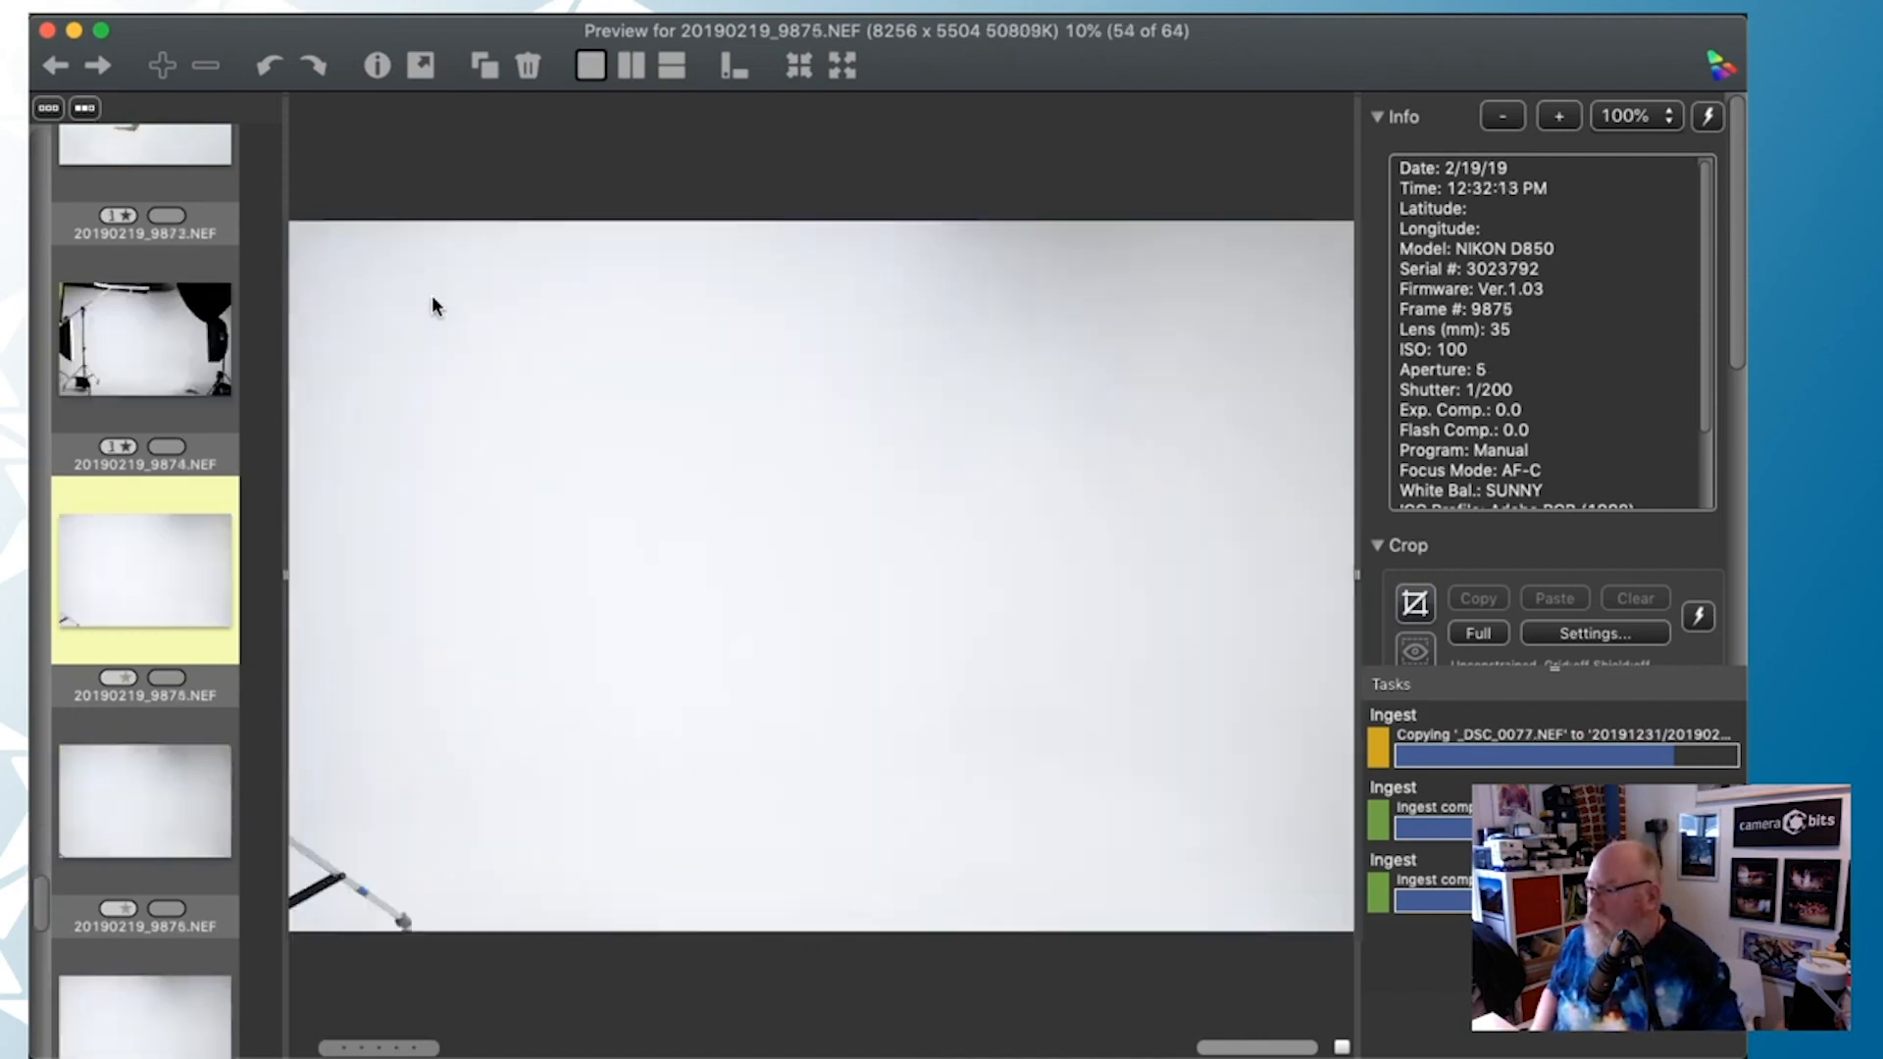
{"action": "key", "text": "Right"}
{"action": "key", "text": "Right"}
{"action": "key", "text": "Right"}
{"action": "key", "text": "Right"}
{"action": "key", "text": "Right"}
{"action": "key", "text": "Right"}
{"action": "key", "text": "Right"}
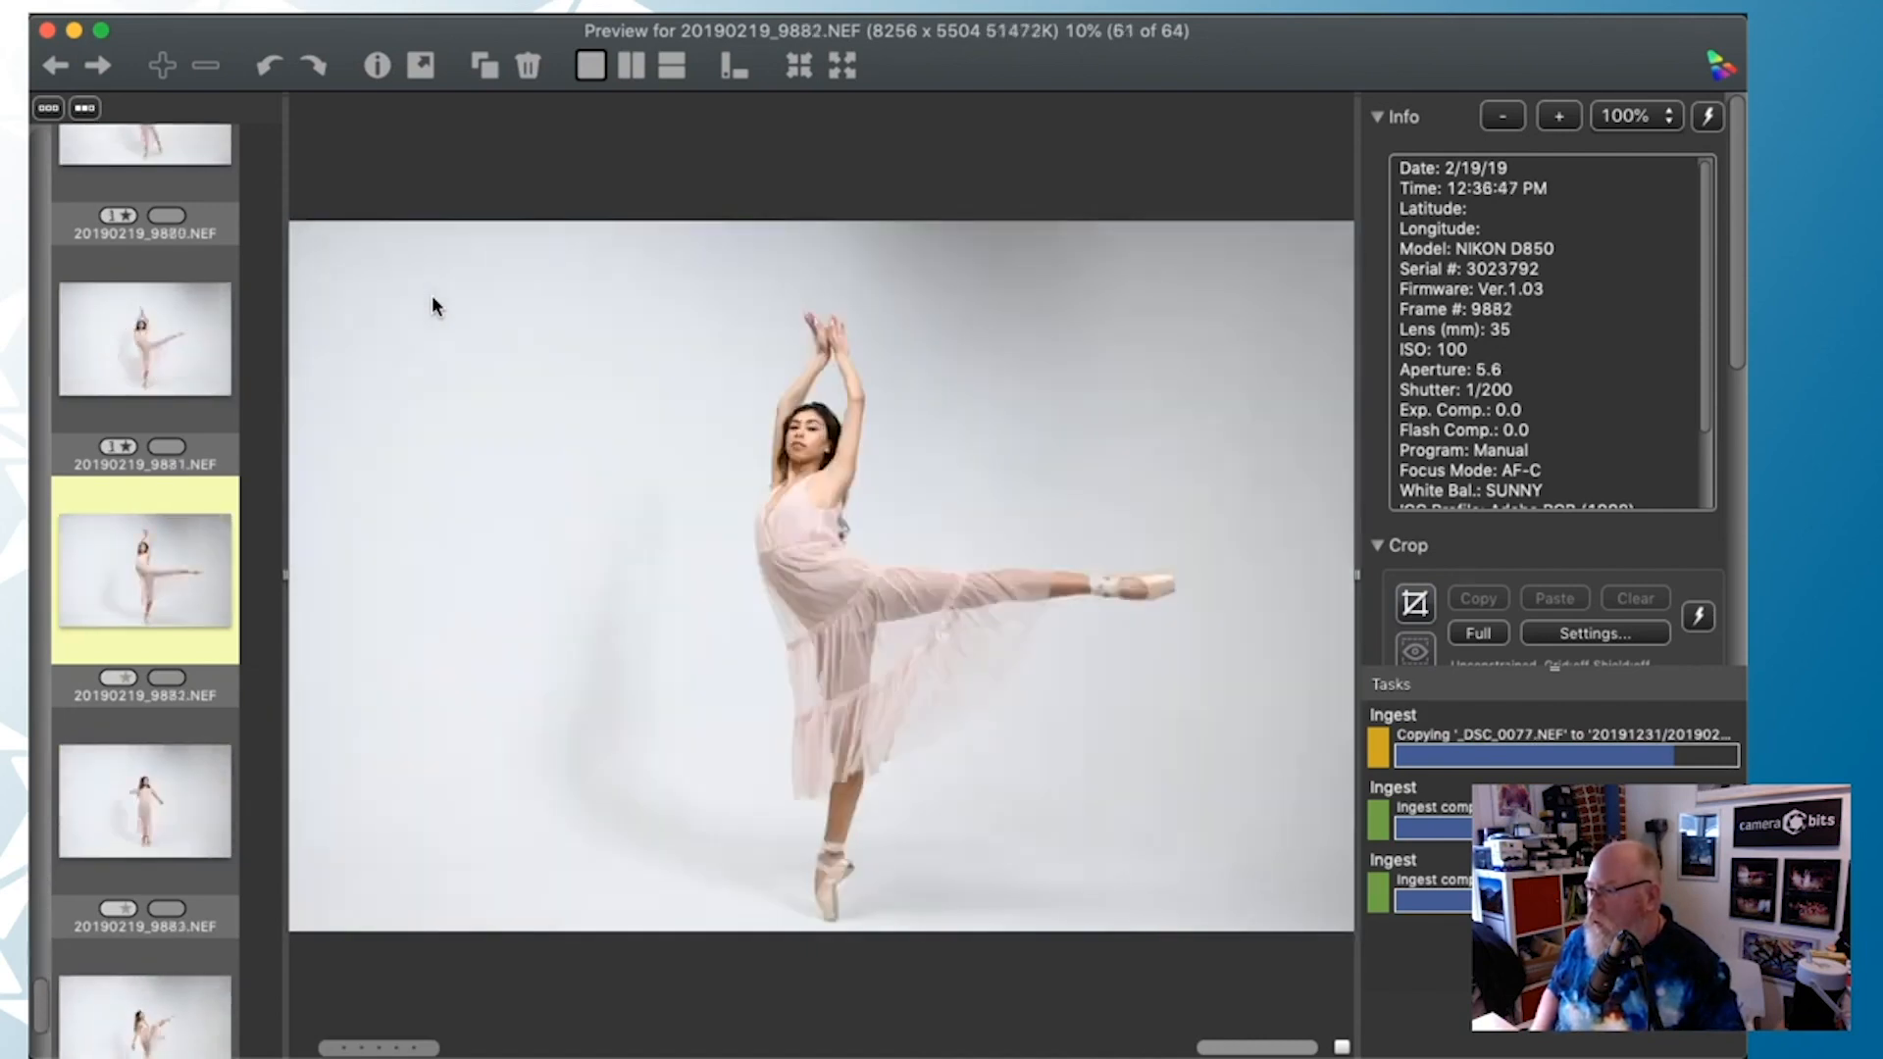
{"action": "key", "text": "Right"}
{"action": "key", "text": "Right"}
{"action": "key", "text": "Right"}
{"action": "key", "text": "Right"}
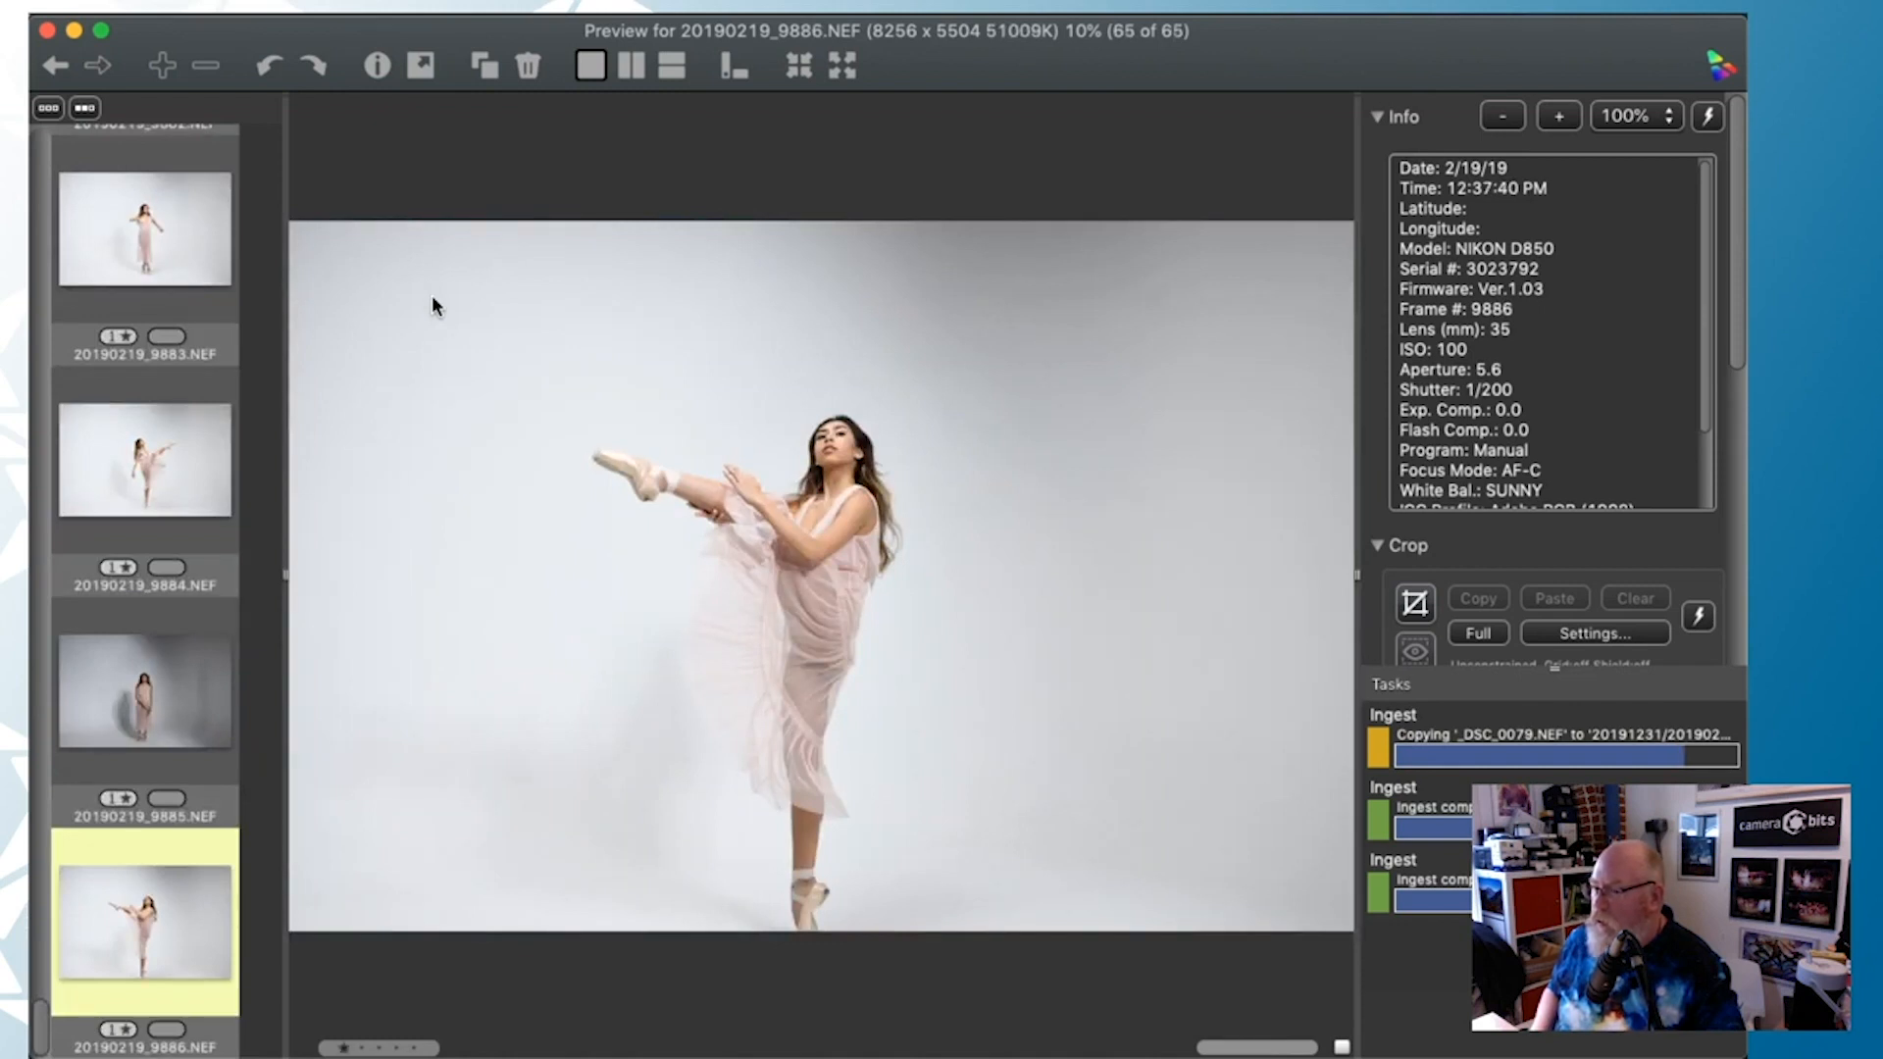
Rate the newly ingested photos 20190219_9887.NEF through 20190219_9891.NEF one star each
{"action": "key", "text": "Right"}
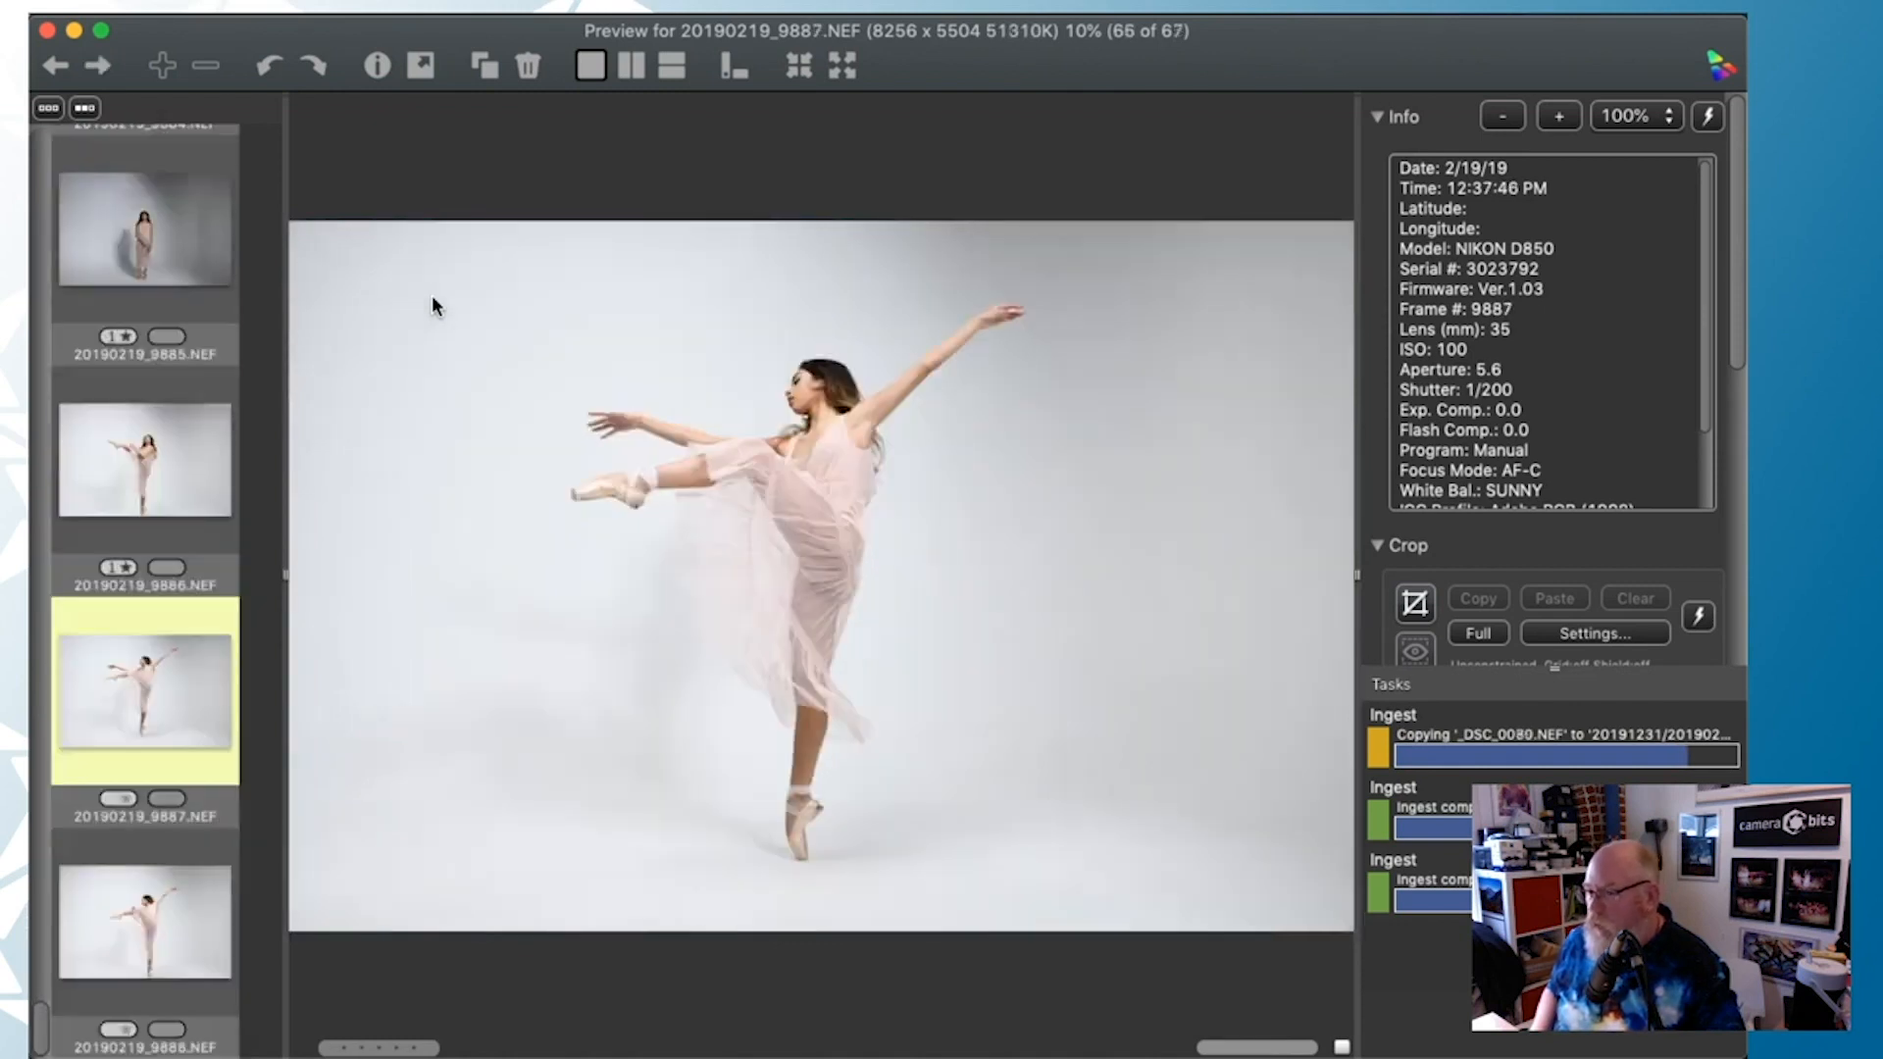
{"action": "key", "text": "1"}
{"action": "key", "text": "1"}
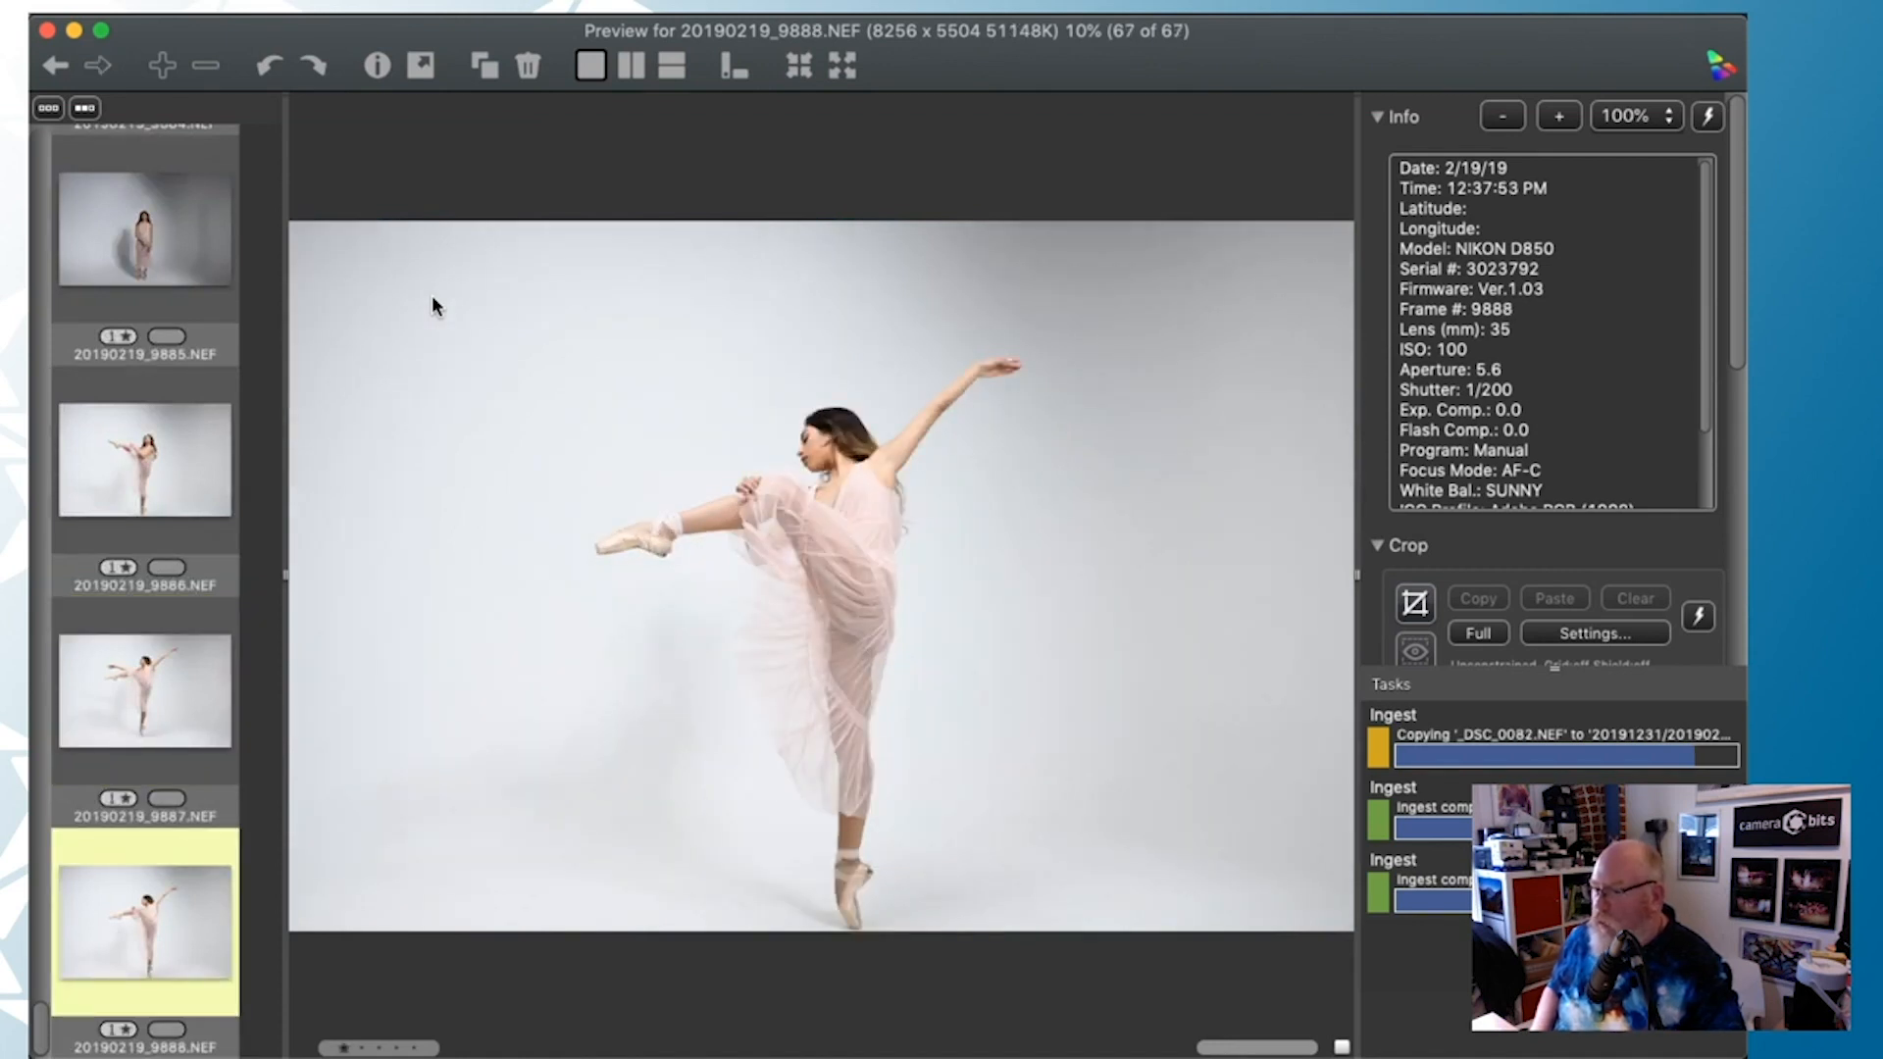
{"action": "key", "text": "Right"}
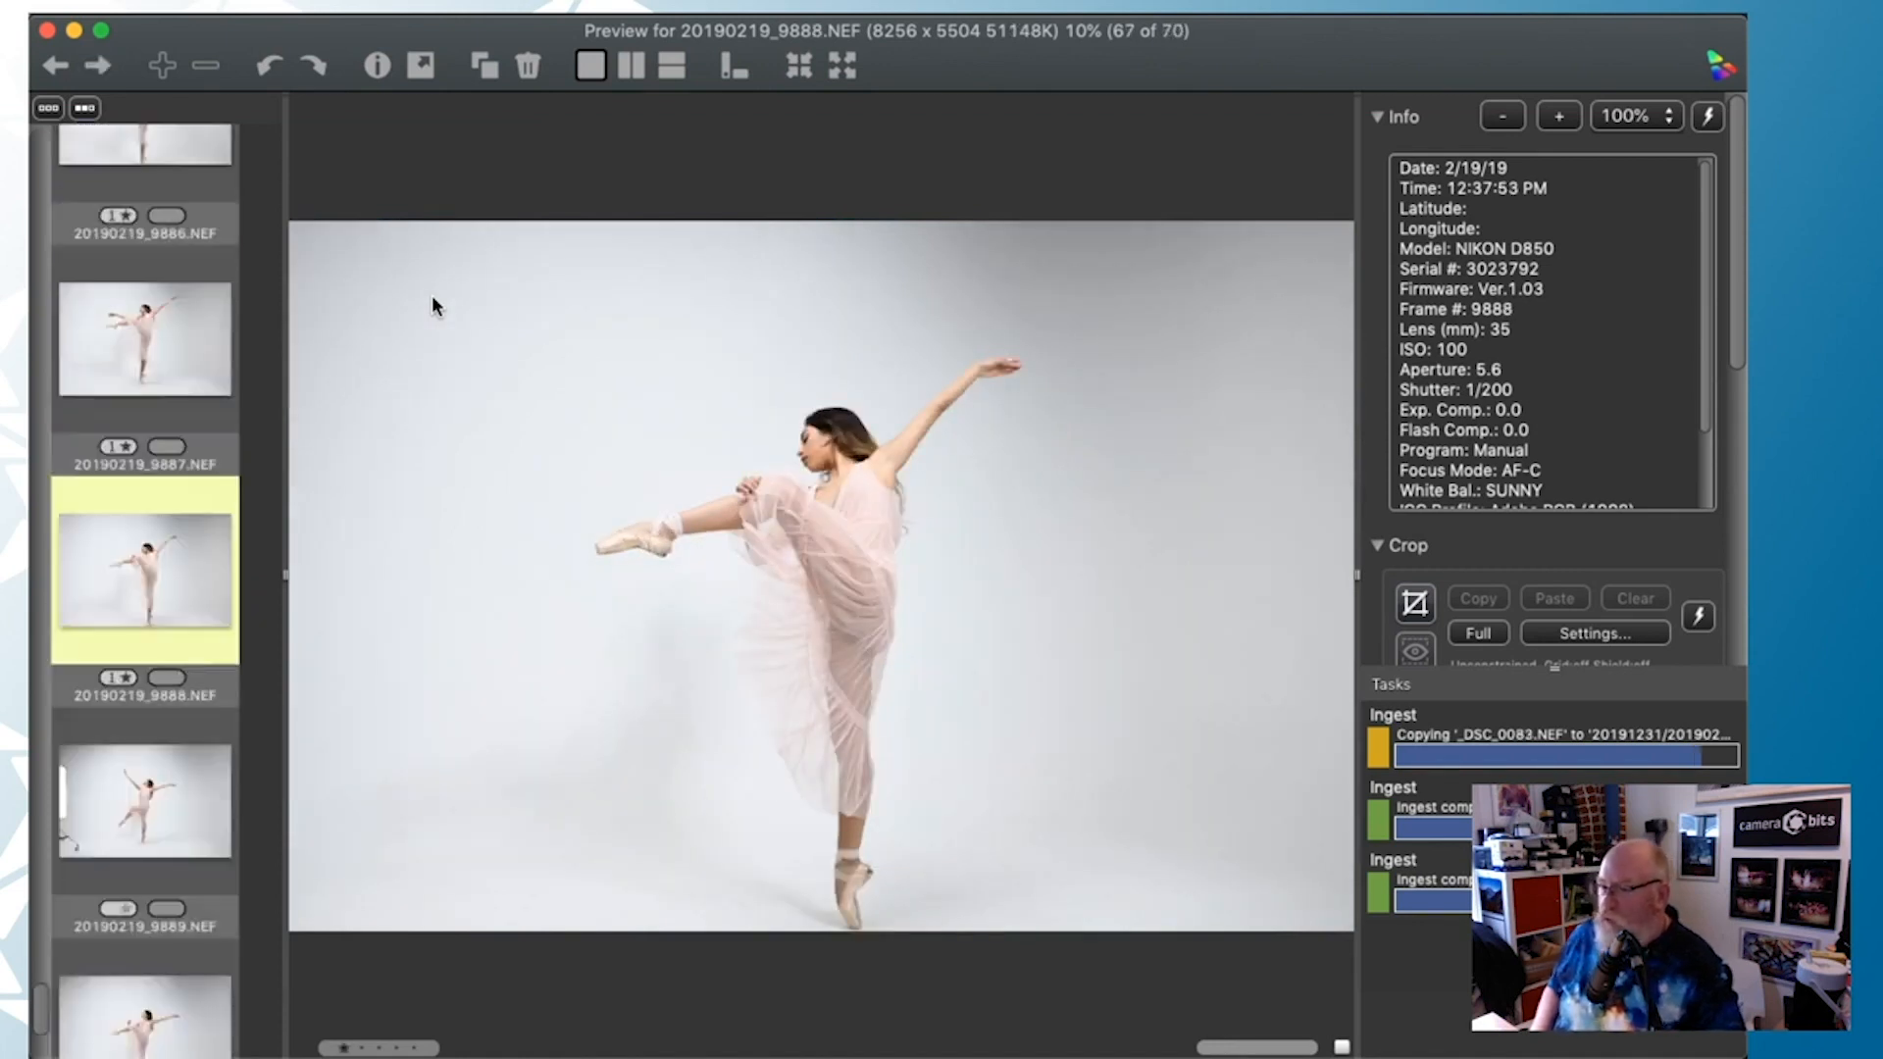
{"action": "key", "text": "1"}
{"action": "key", "text": "1"}
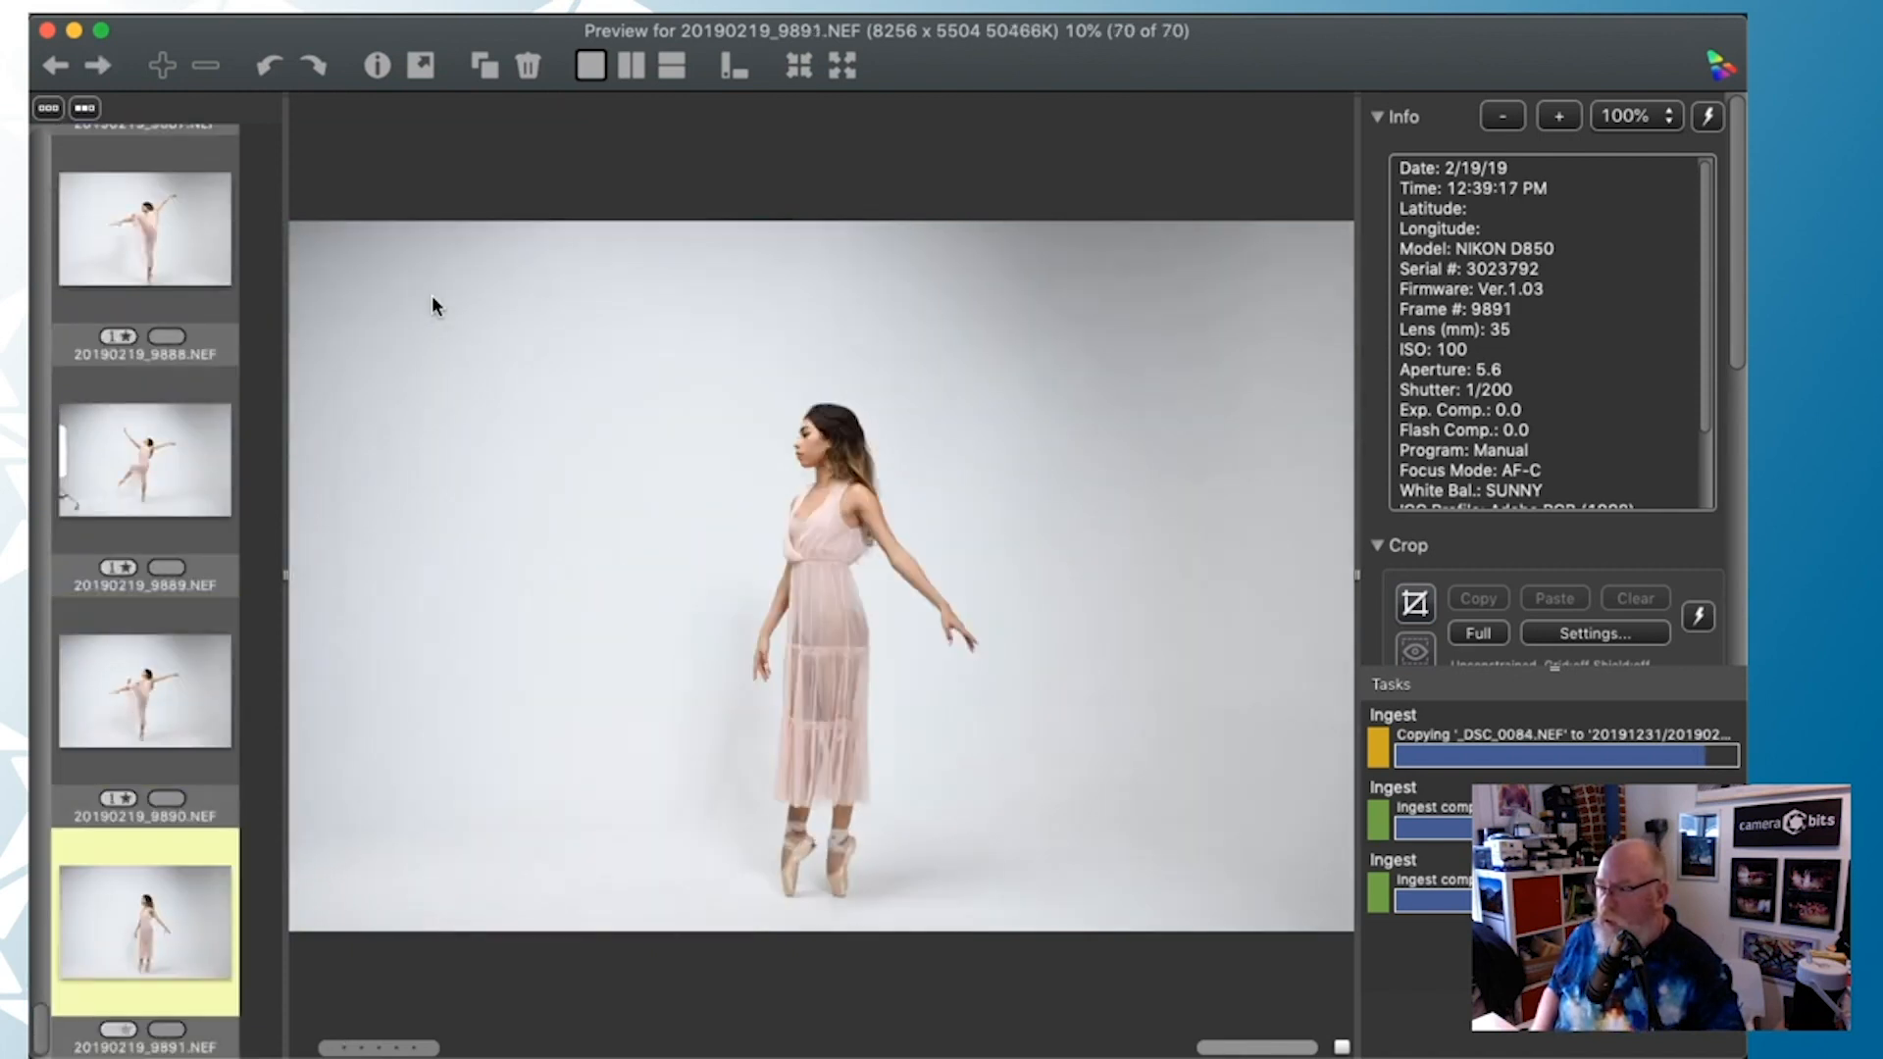
{"action": "key", "text": "1"}
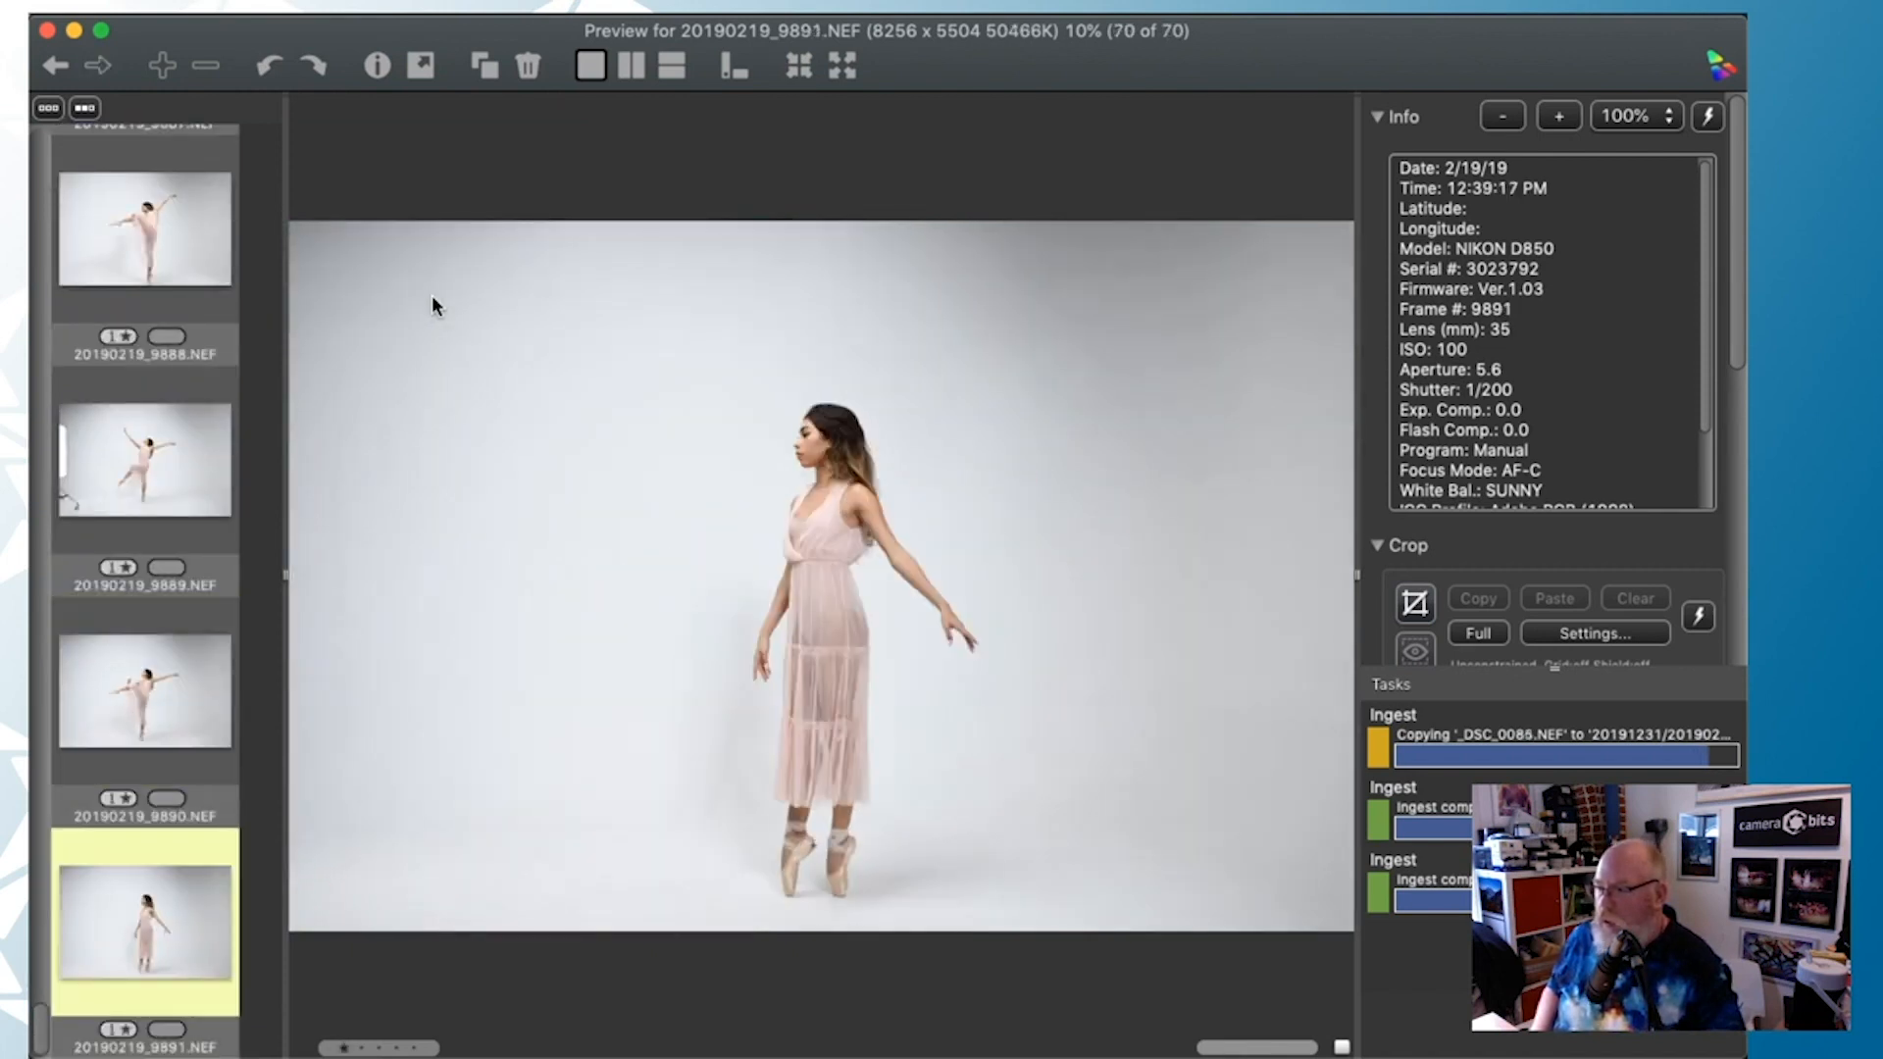
Rate 20190219_9893.NEF, 20190219_9894.NEF and 20190219_9895.NEF one star each
{"action": "key", "text": "Right"}
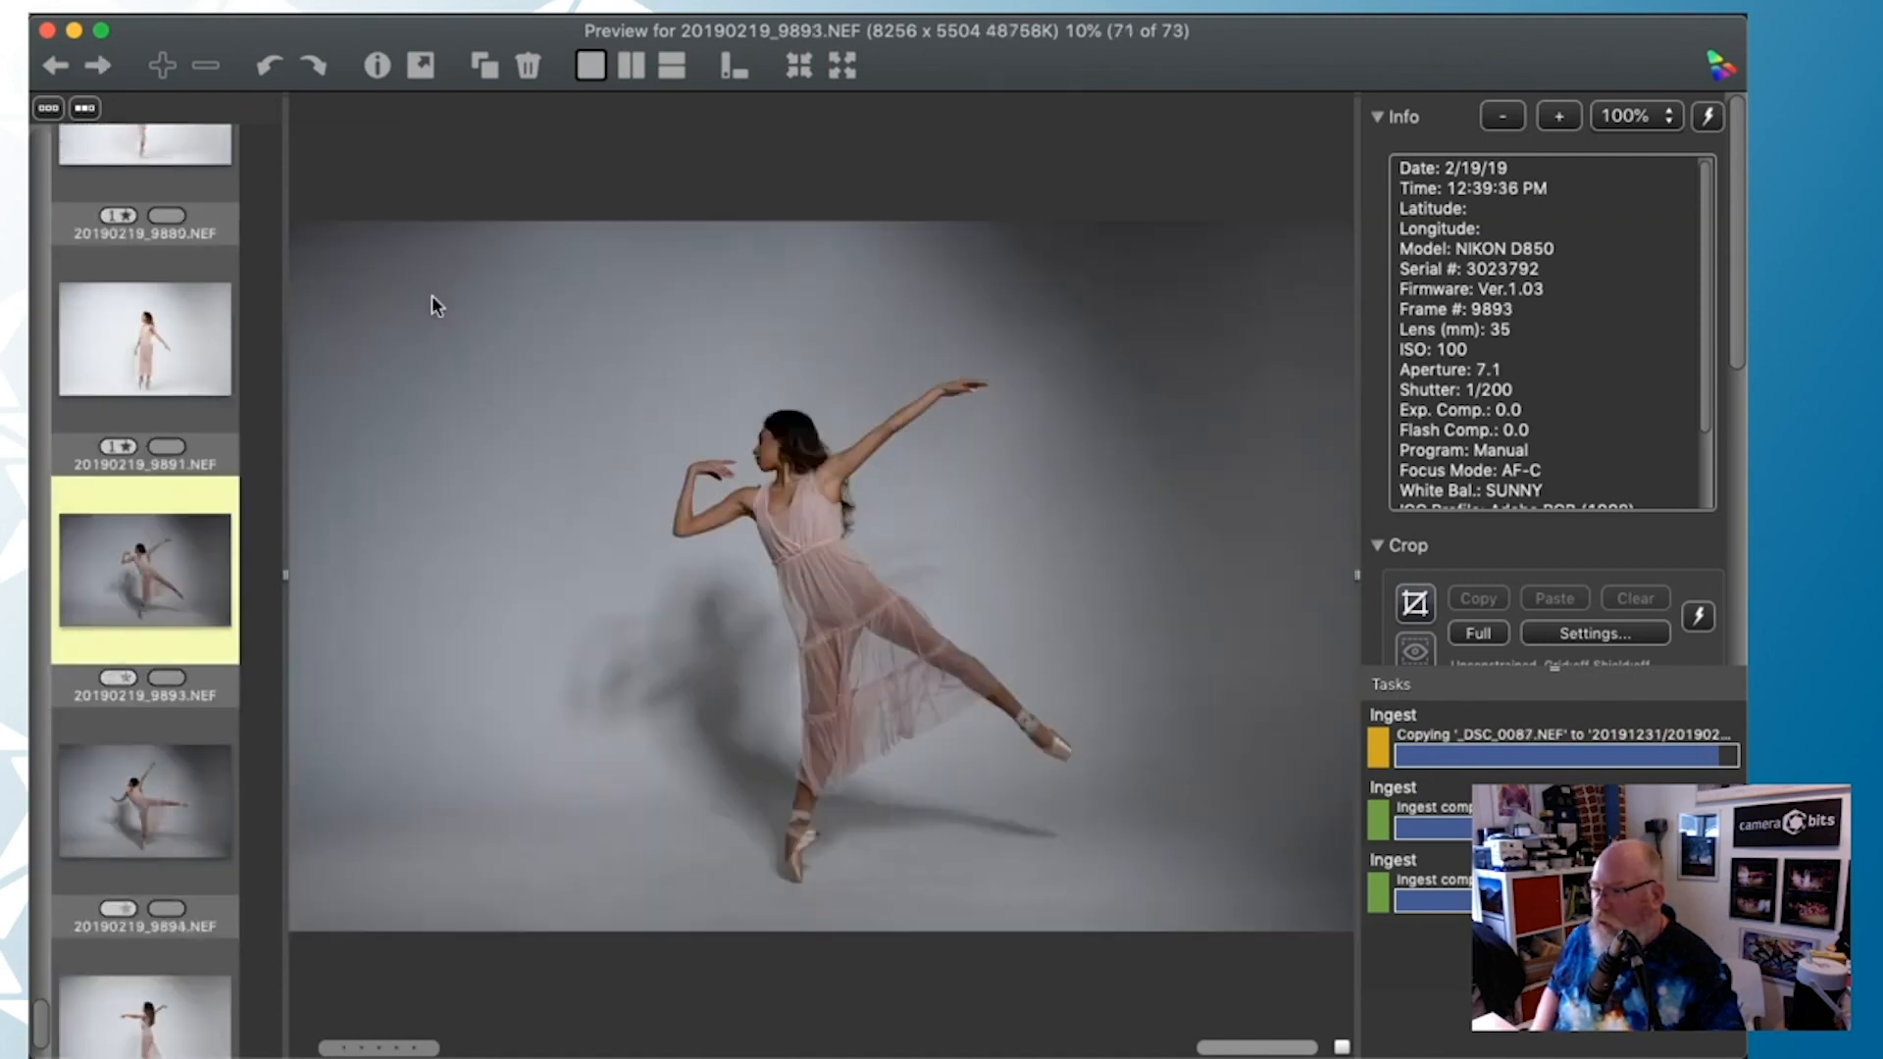
{"action": "key", "text": "1"}
{"action": "key", "text": "1"}
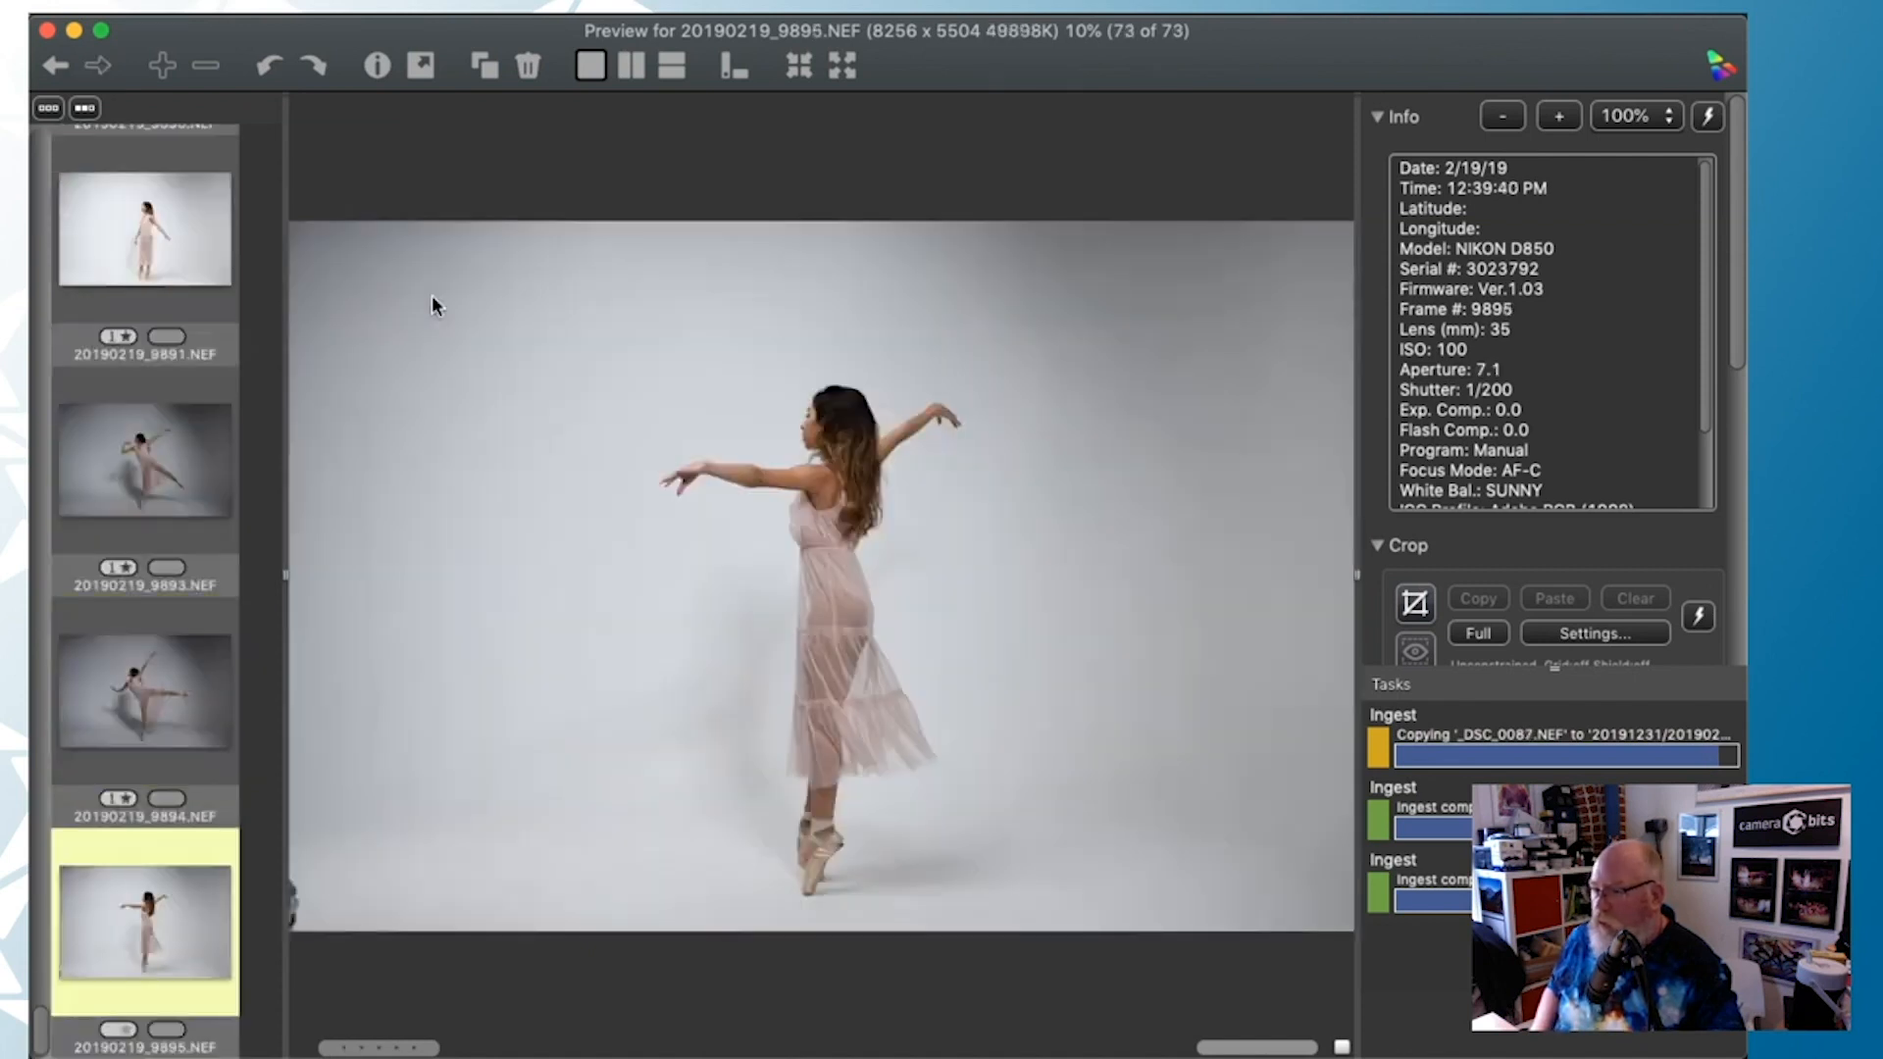
{"action": "key", "text": "Right"}
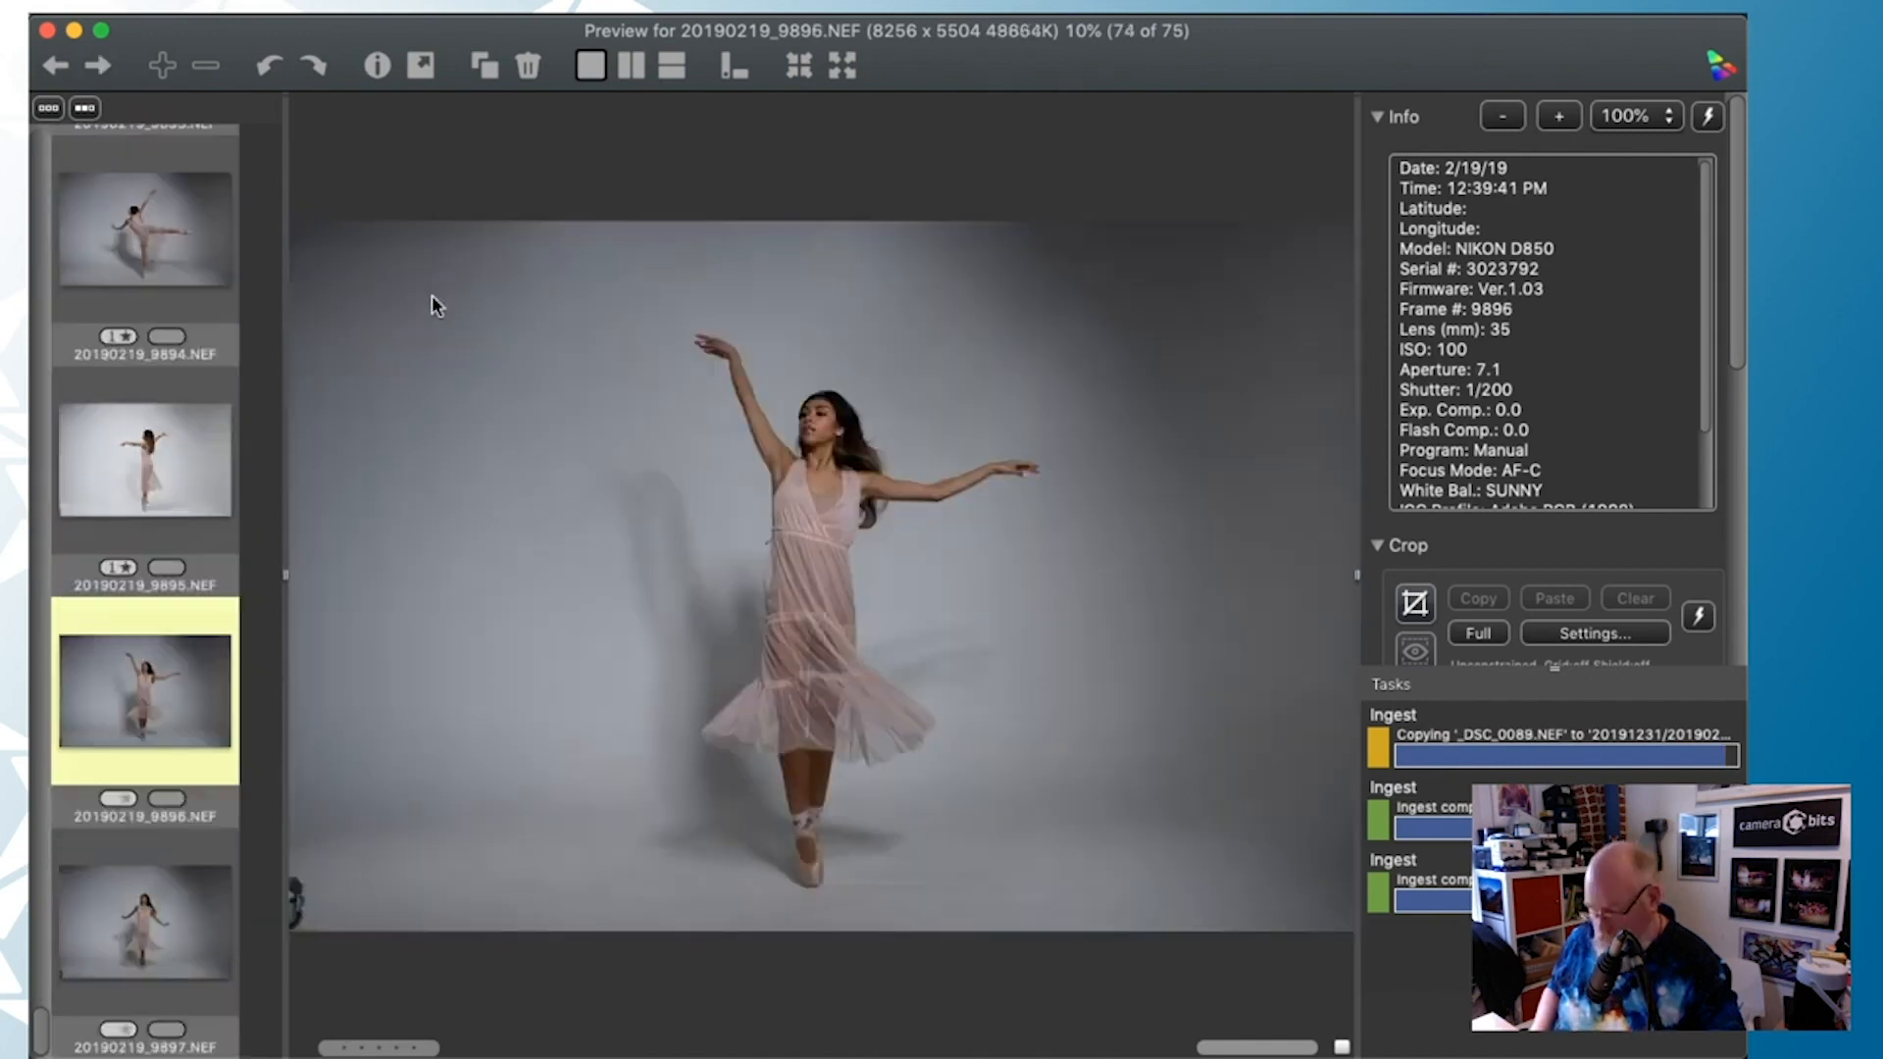
Rate 20190219_9896.NEF three stars and 20190219_9897.NEF one star, and skip past 20190219_9898.NEF without rating it
{"action": "key", "text": "1"}
{"action": "key", "text": "1"}
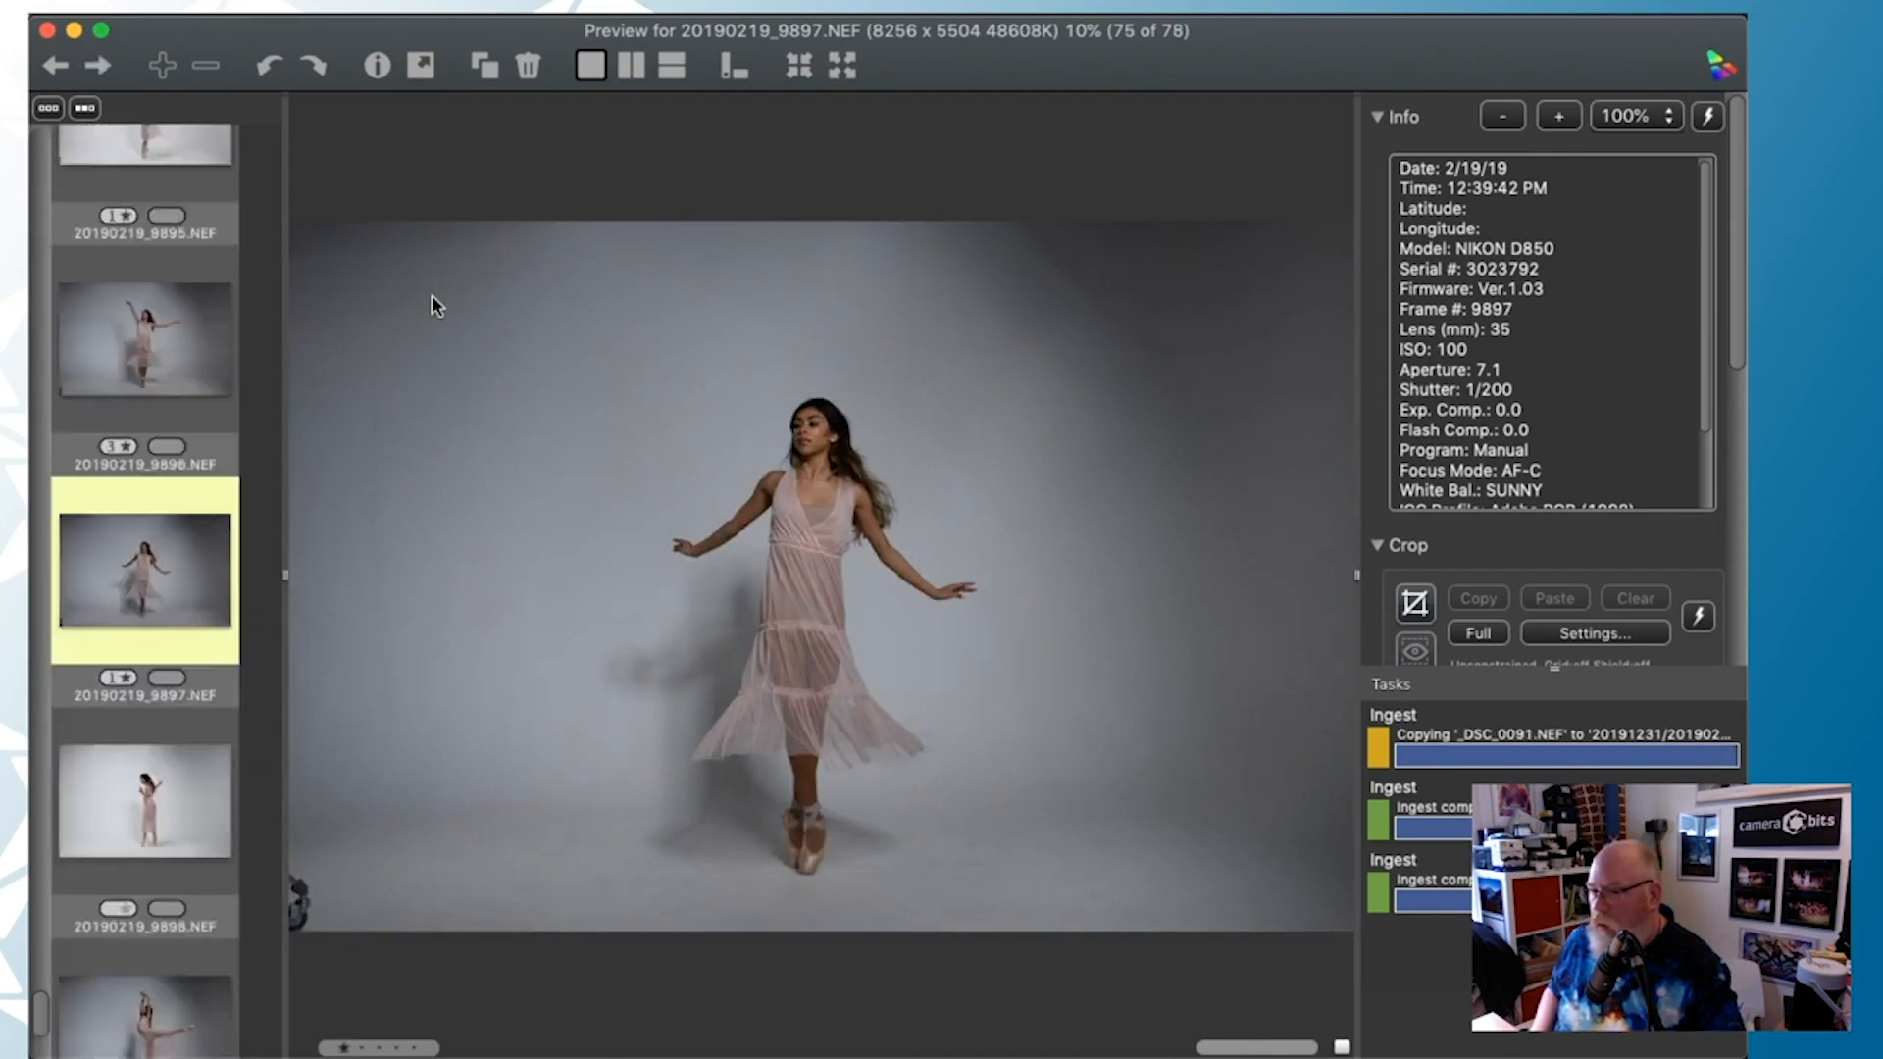
{"action": "key", "text": "Right"}
{"action": "key", "text": "Right"}
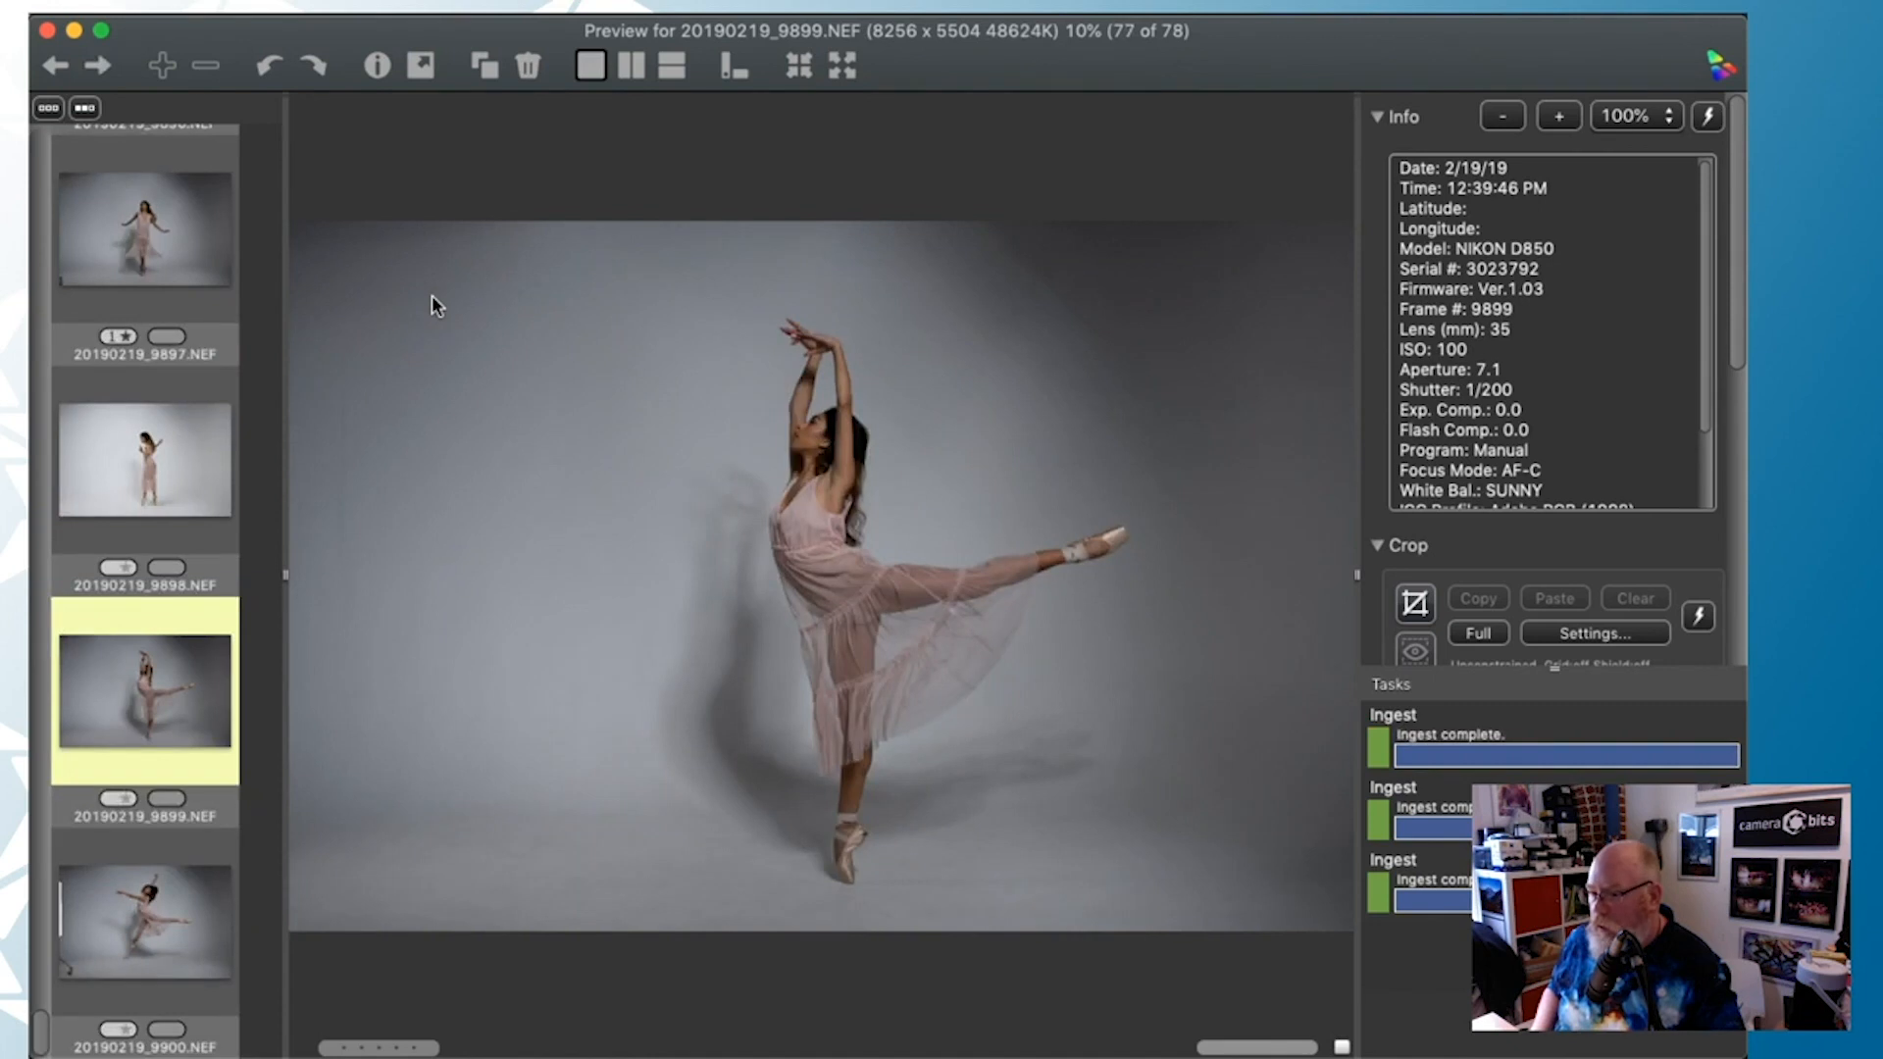
Rate 20190219_9900.NEF four stars and 20190219_9899.NEF and 20190219_9901.NEF one star, and return to the contact sheet
{"action": "key", "text": "1"}
{"action": "key", "text": "Right"}
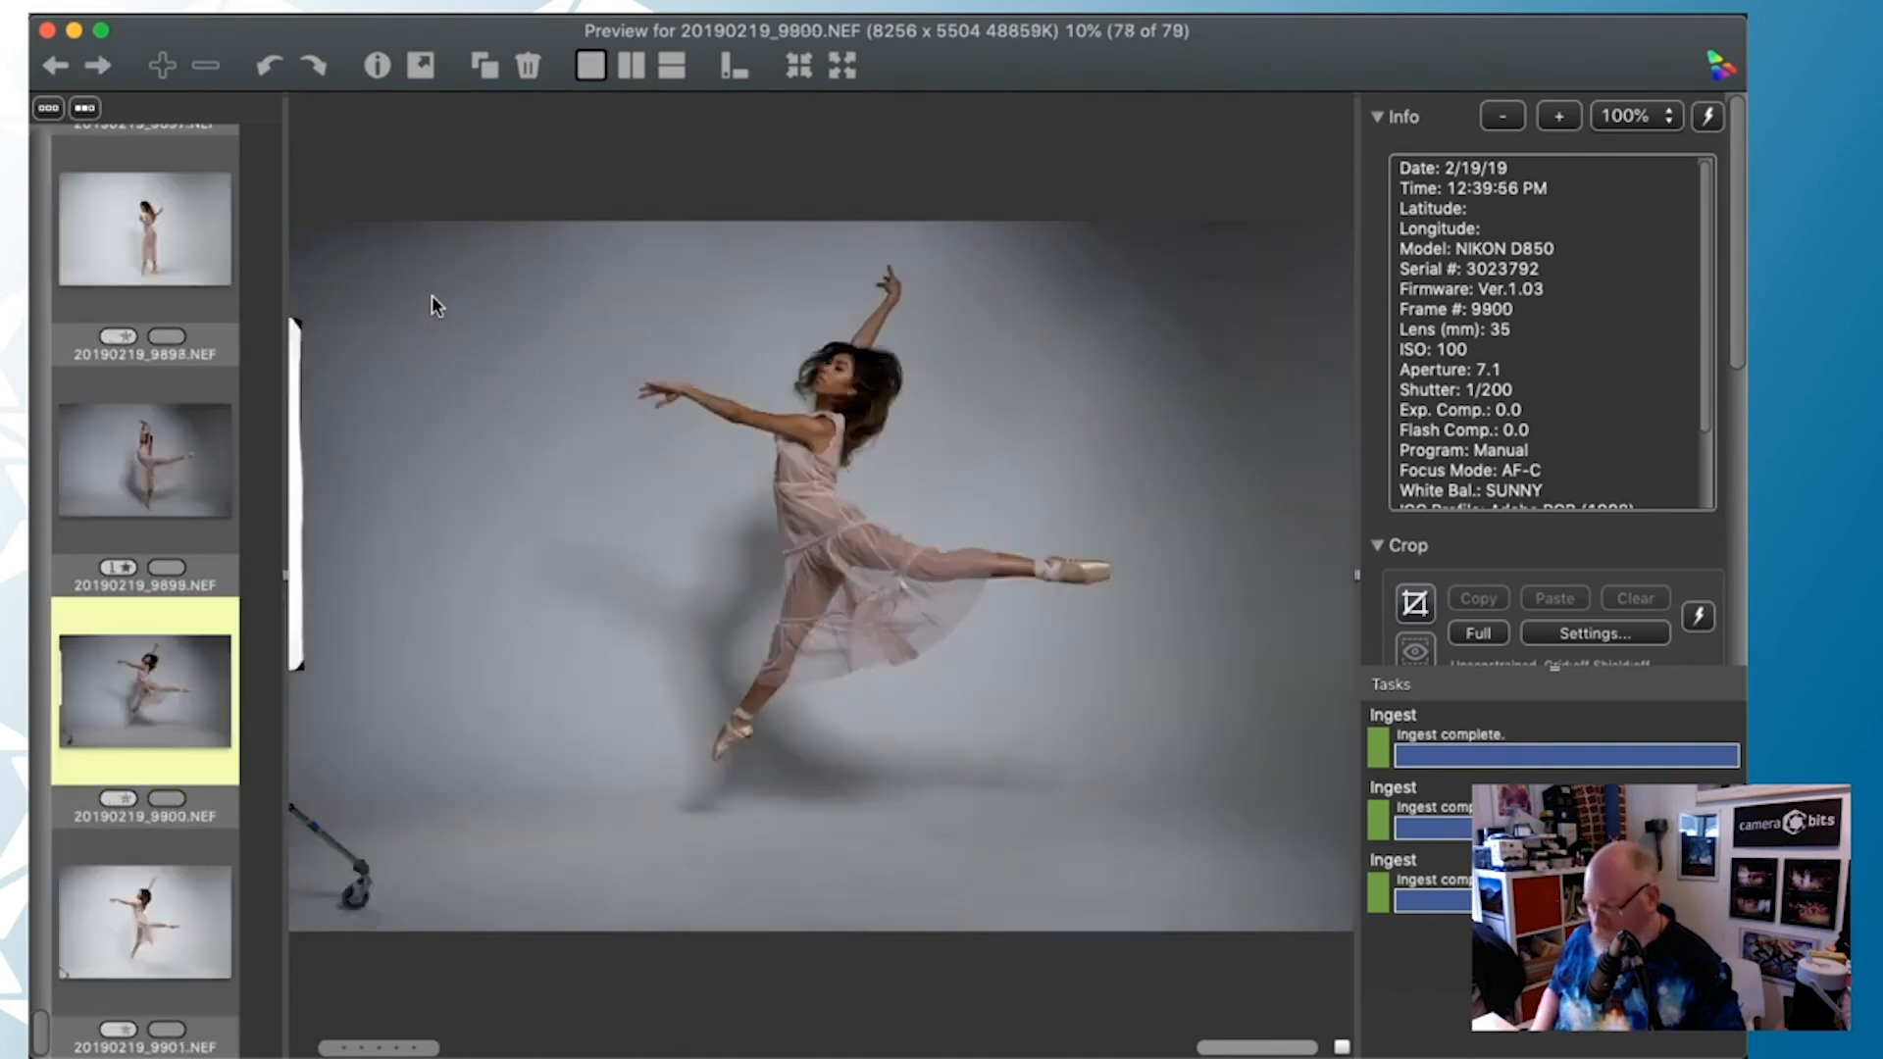
{"action": "key", "text": "1"}
{"action": "key", "text": "Right"}
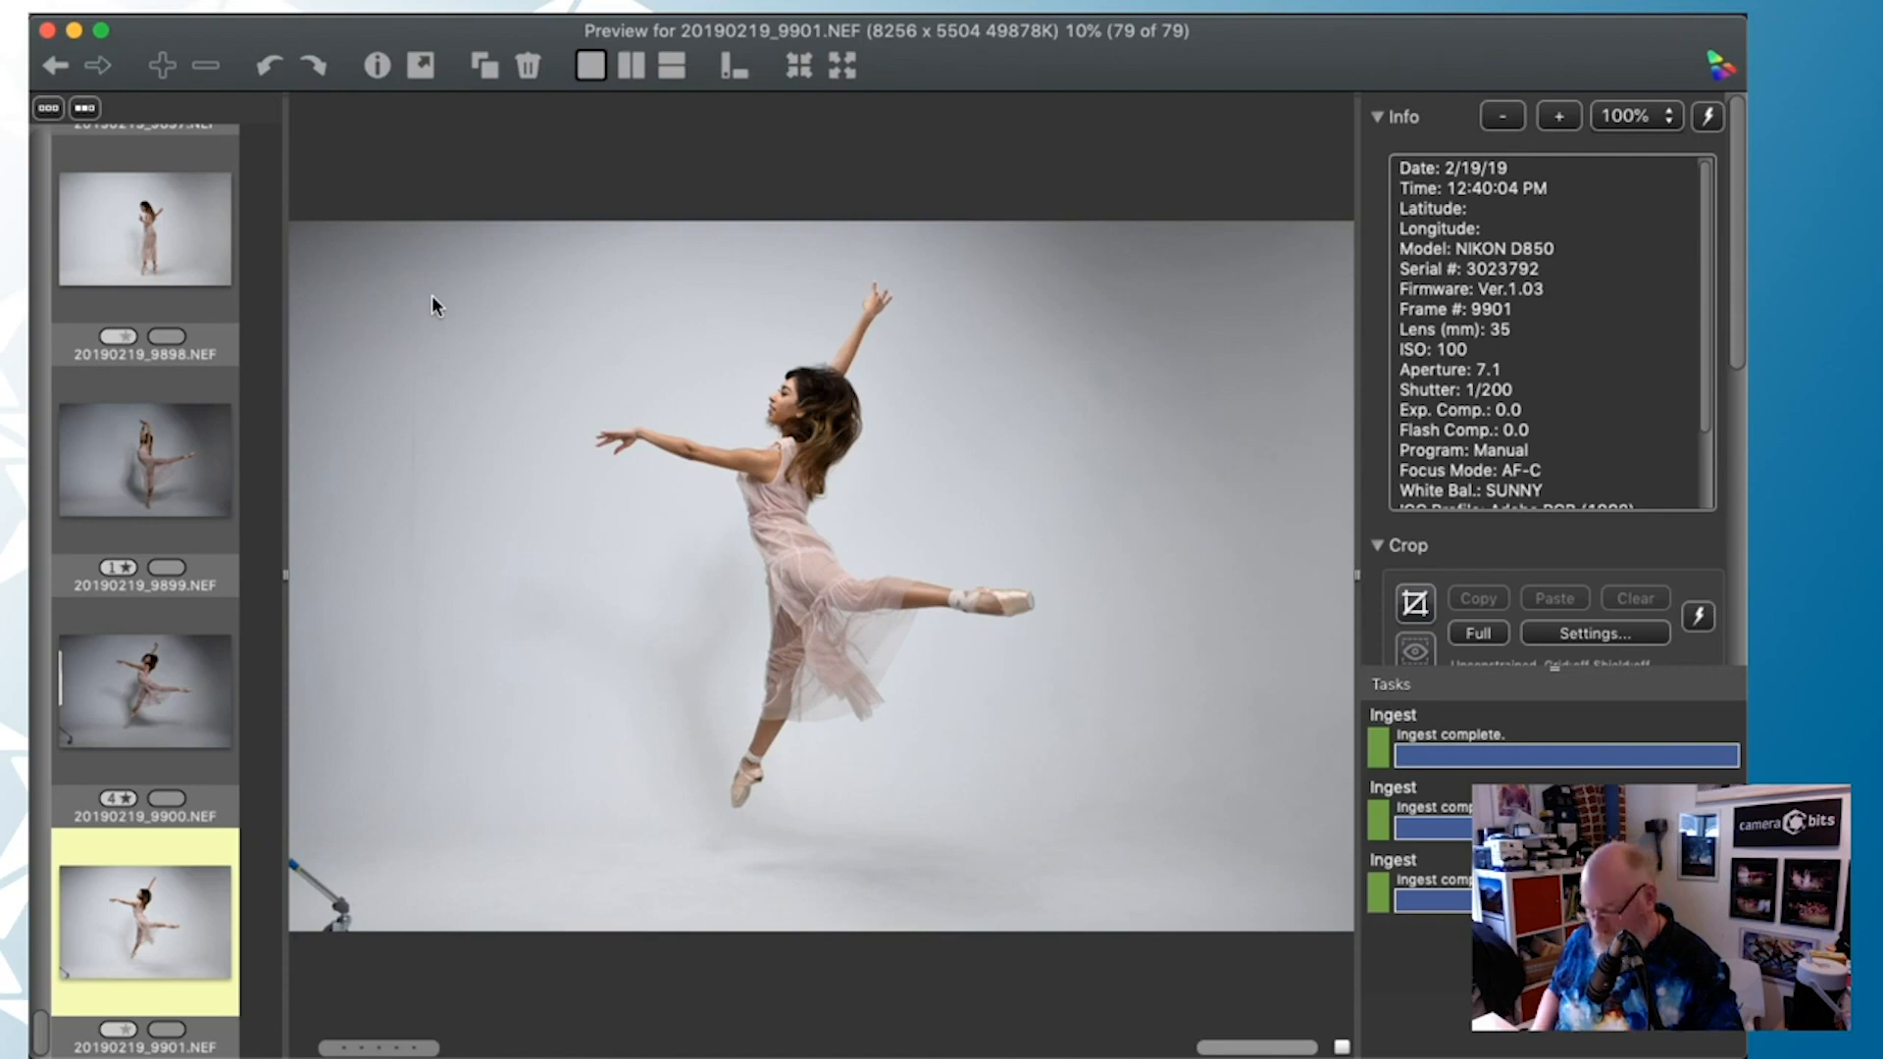
{"action": "key", "text": "Escape"}
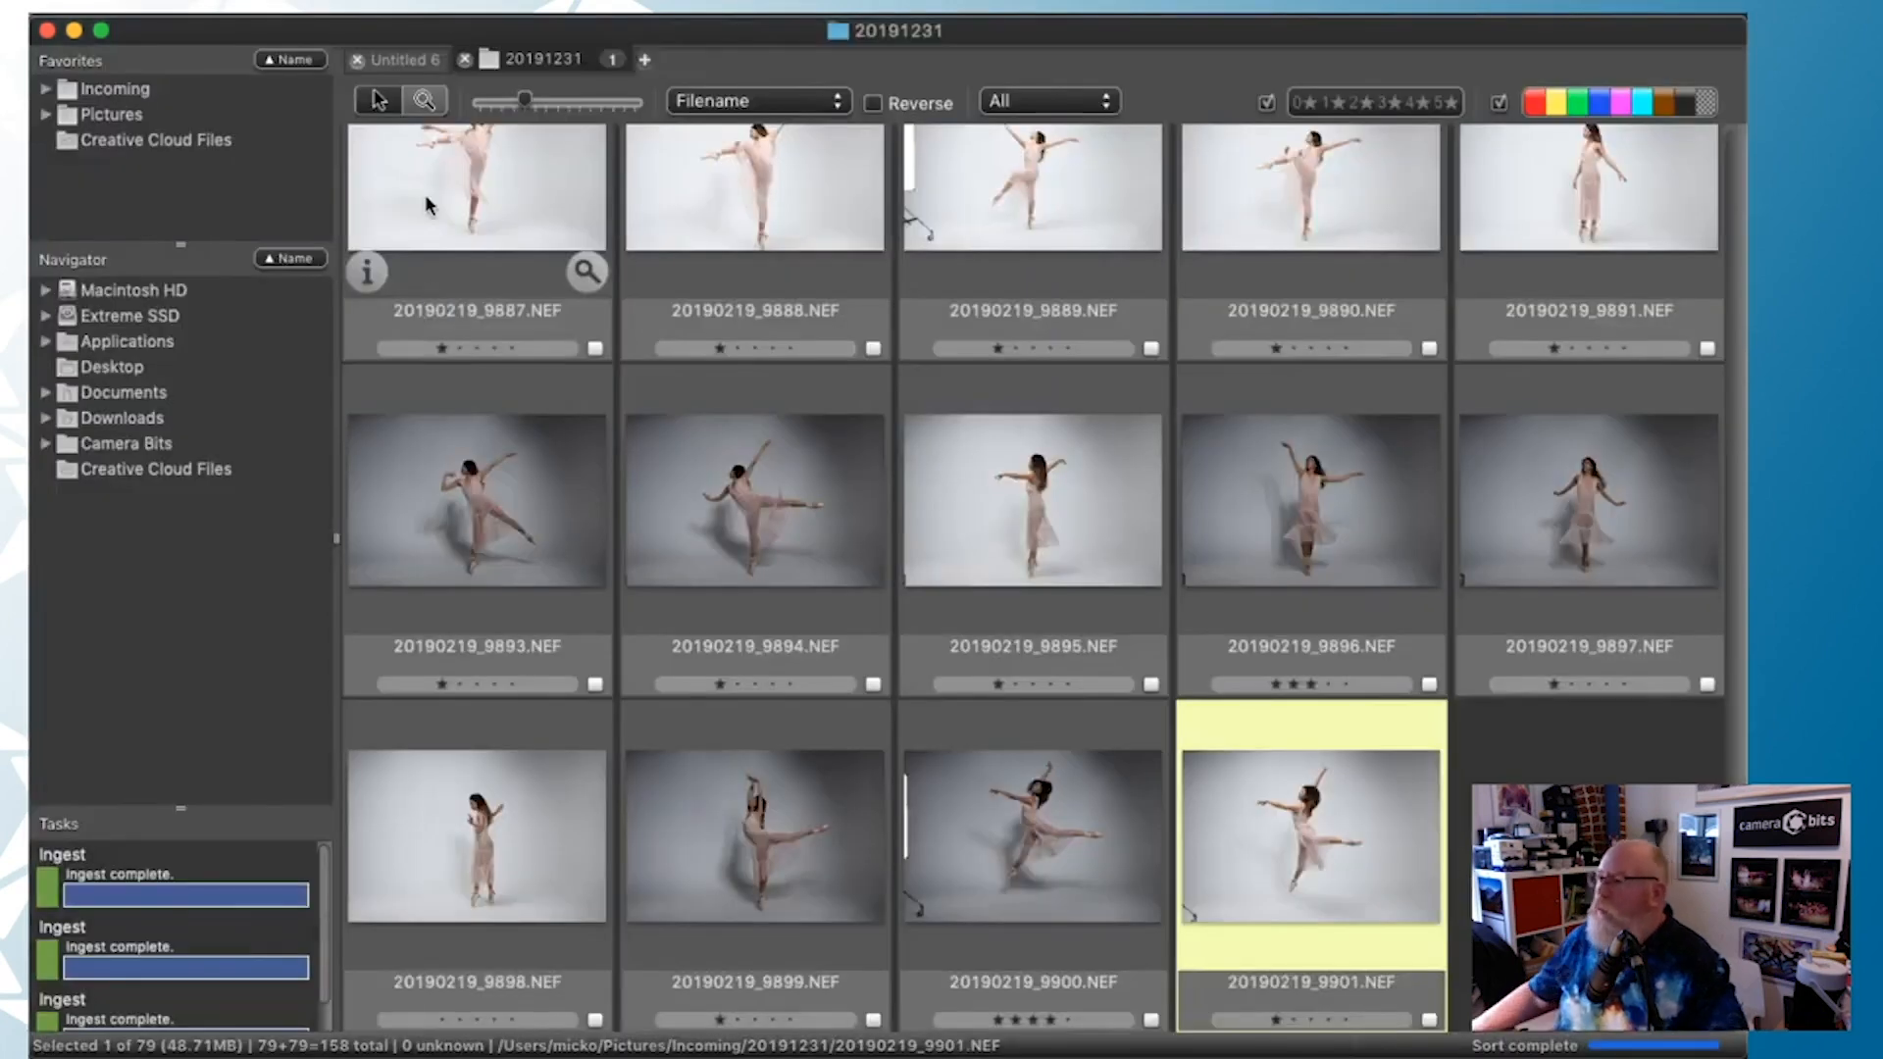
Filter the 20191231 contact sheet to show only photos rated three, four or five stars
{"action": "scroll", "coordinate": [636, 378], "scroll_direction": "up", "scroll_amount": 15}
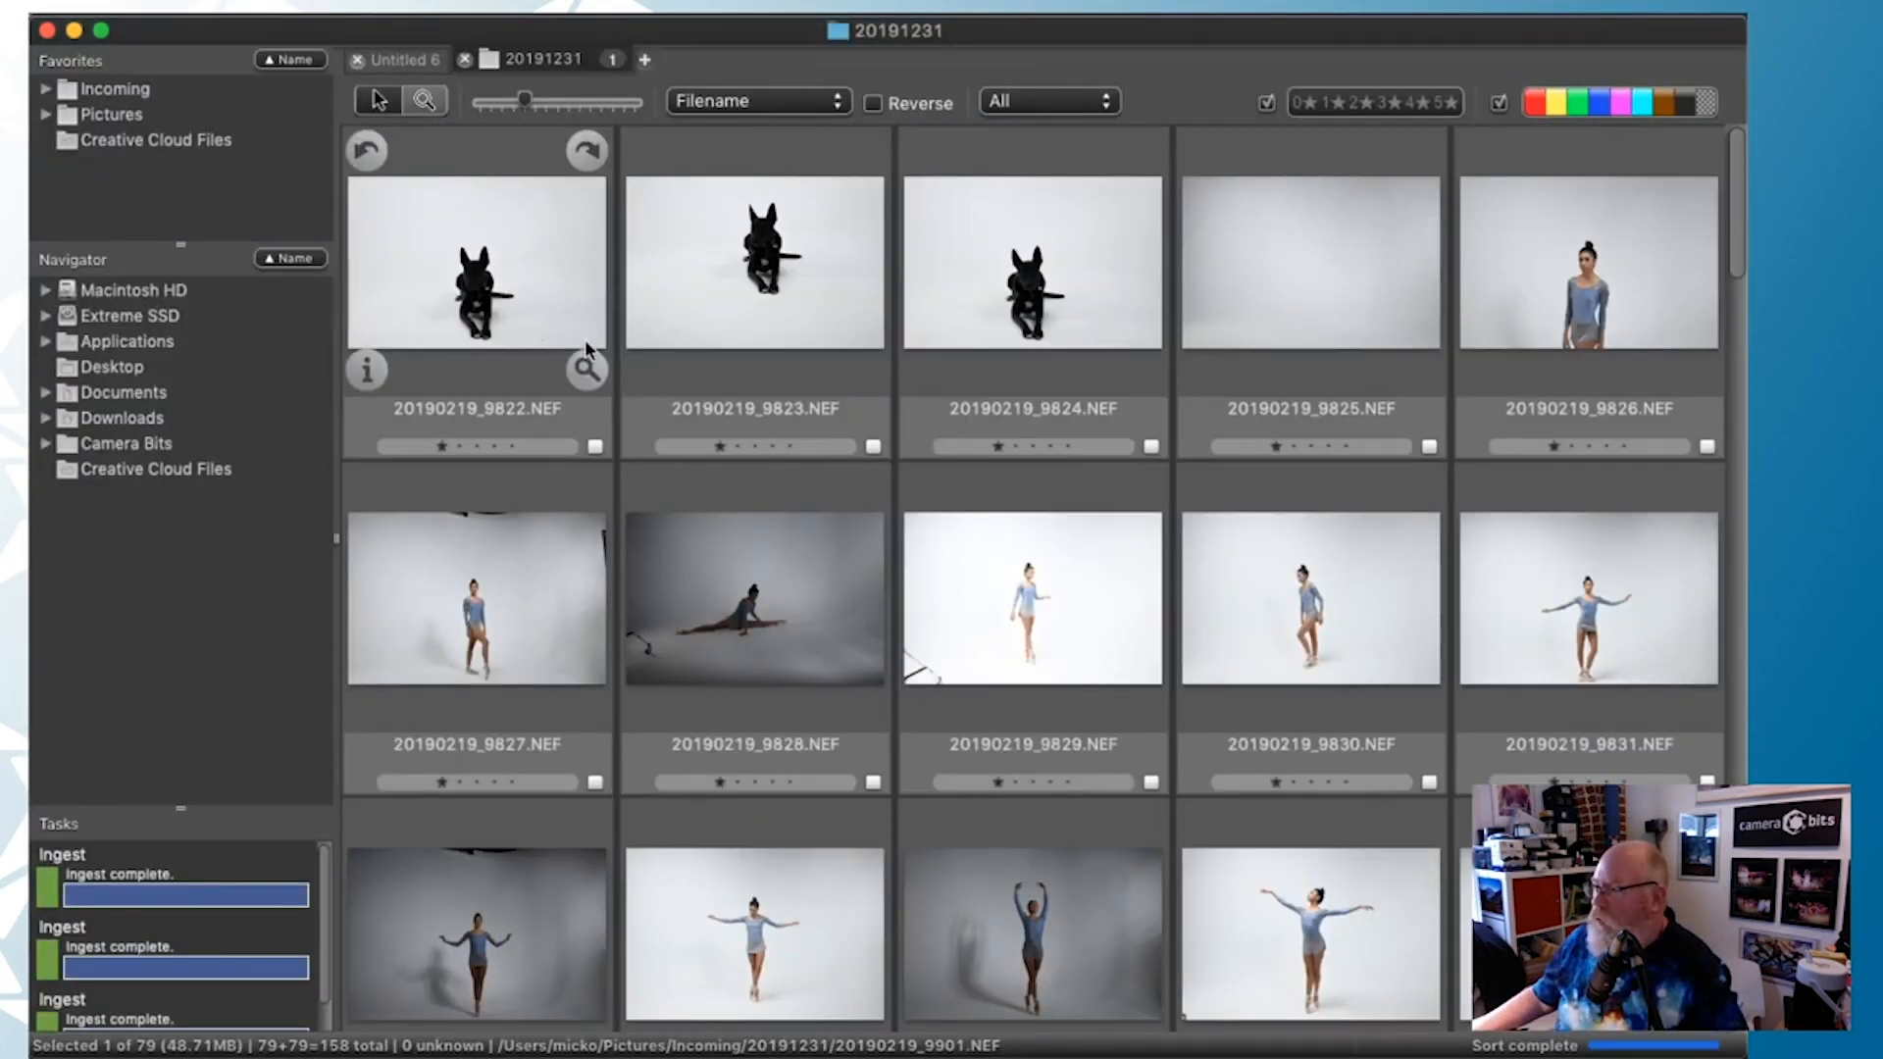
{"action": "scroll", "coordinate": [756, 481], "scroll_direction": "down", "scroll_amount": 2}
{"action": "scroll", "coordinate": [756, 475], "scroll_direction": "down", "scroll_amount": 1}
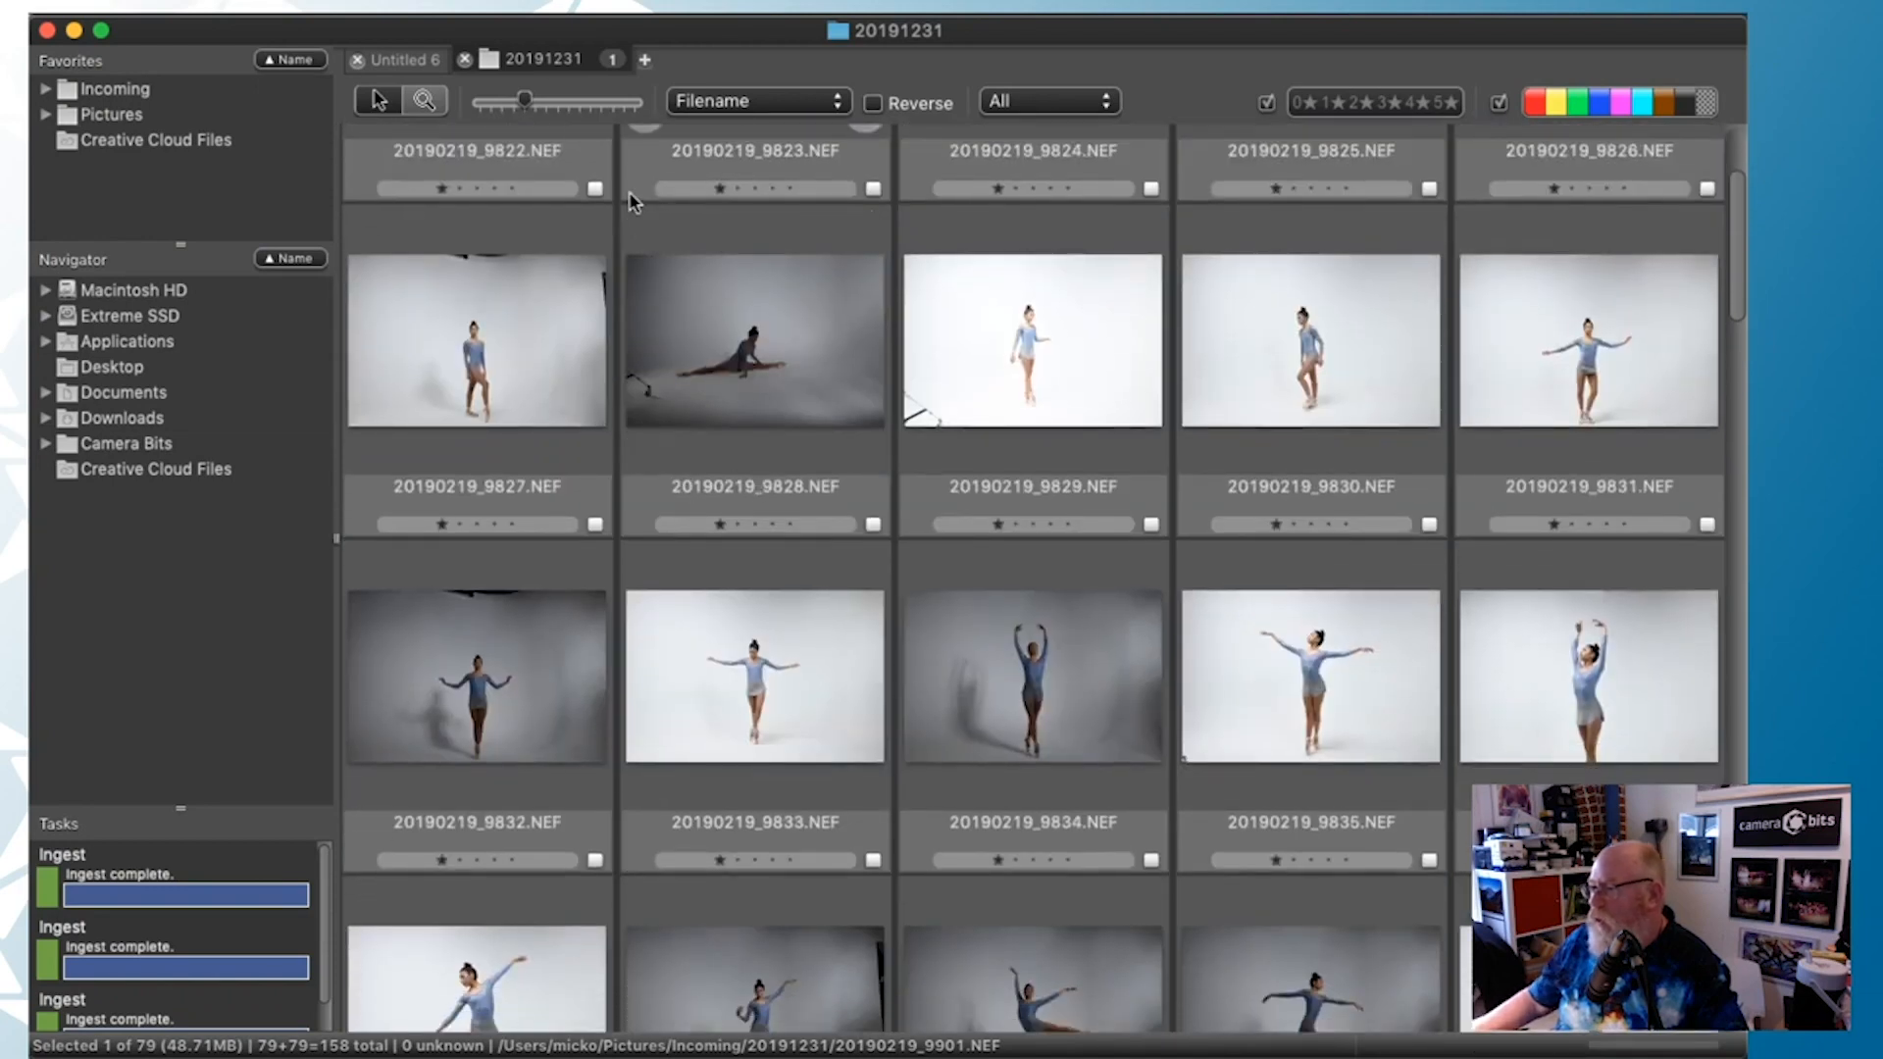
{"action": "scroll", "coordinate": [601, 157], "scroll_direction": "up", "scroll_amount": 5}
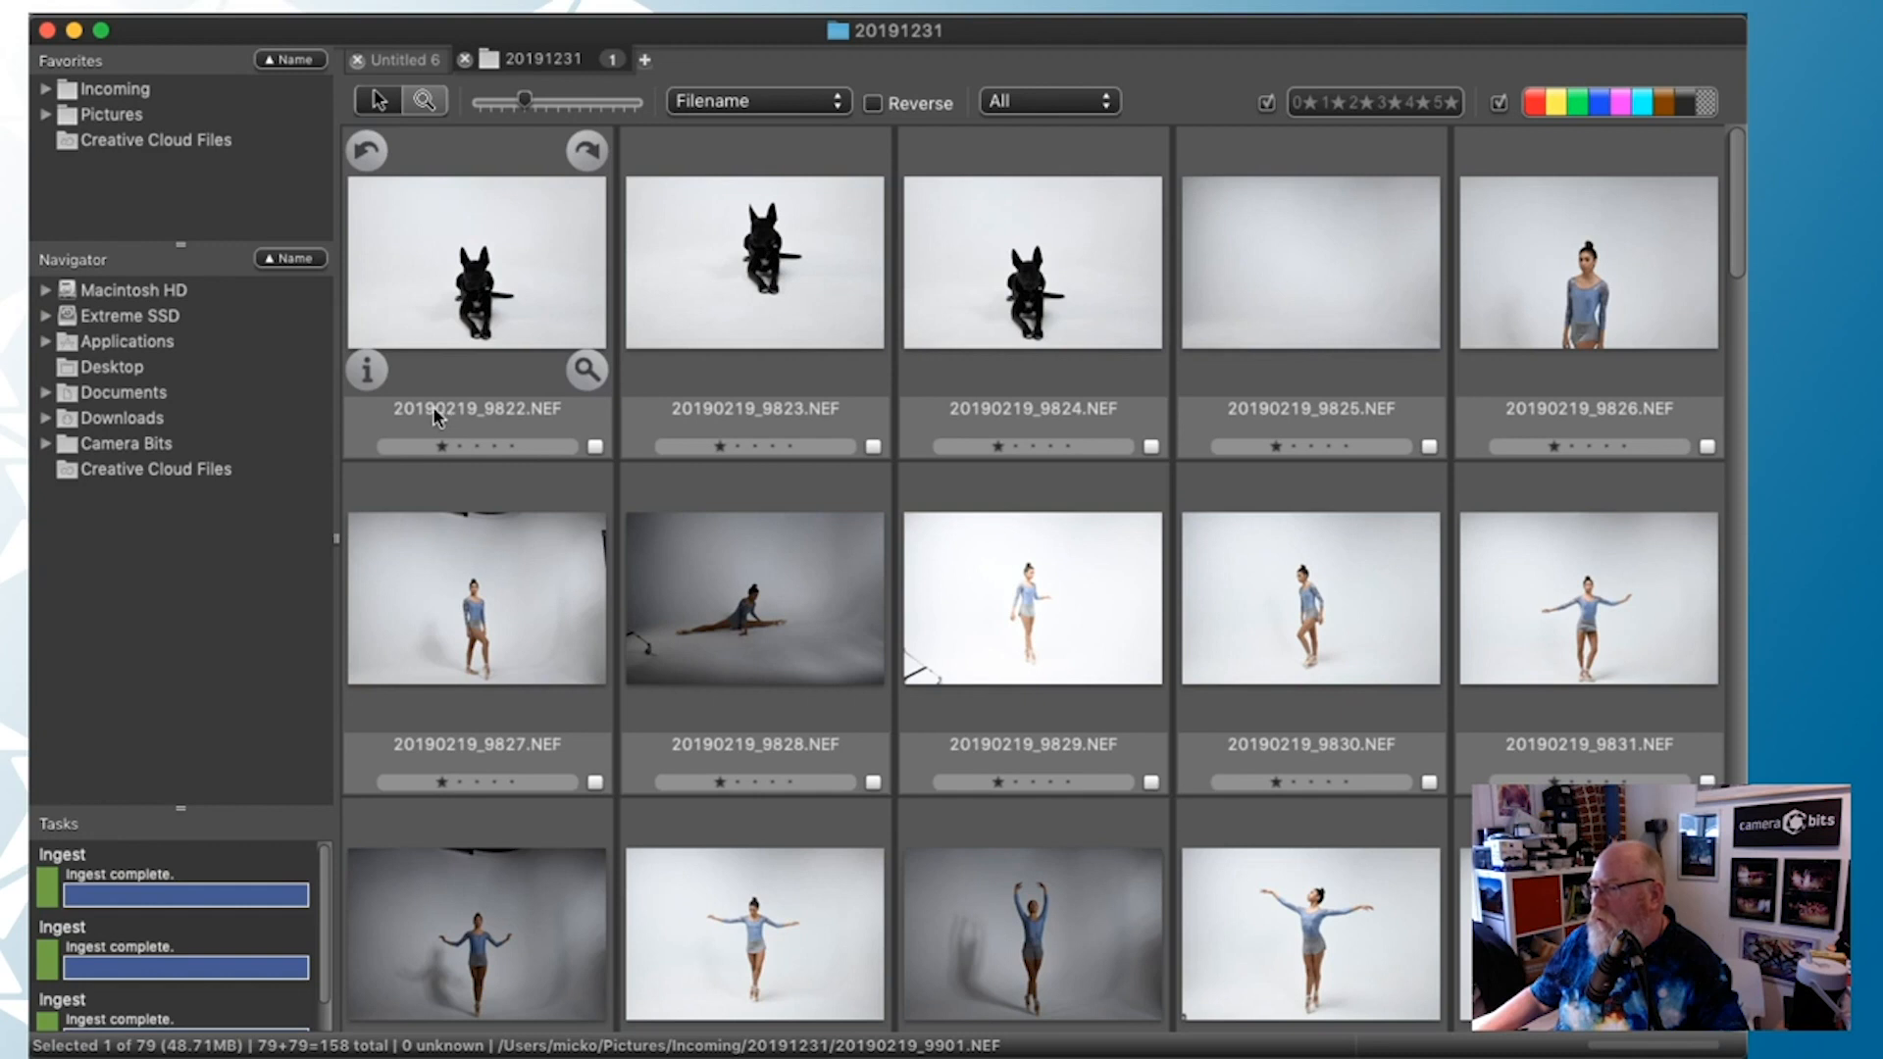
{"action": "scroll", "coordinate": [430, 406], "scroll_direction": "down", "scroll_amount": 1}
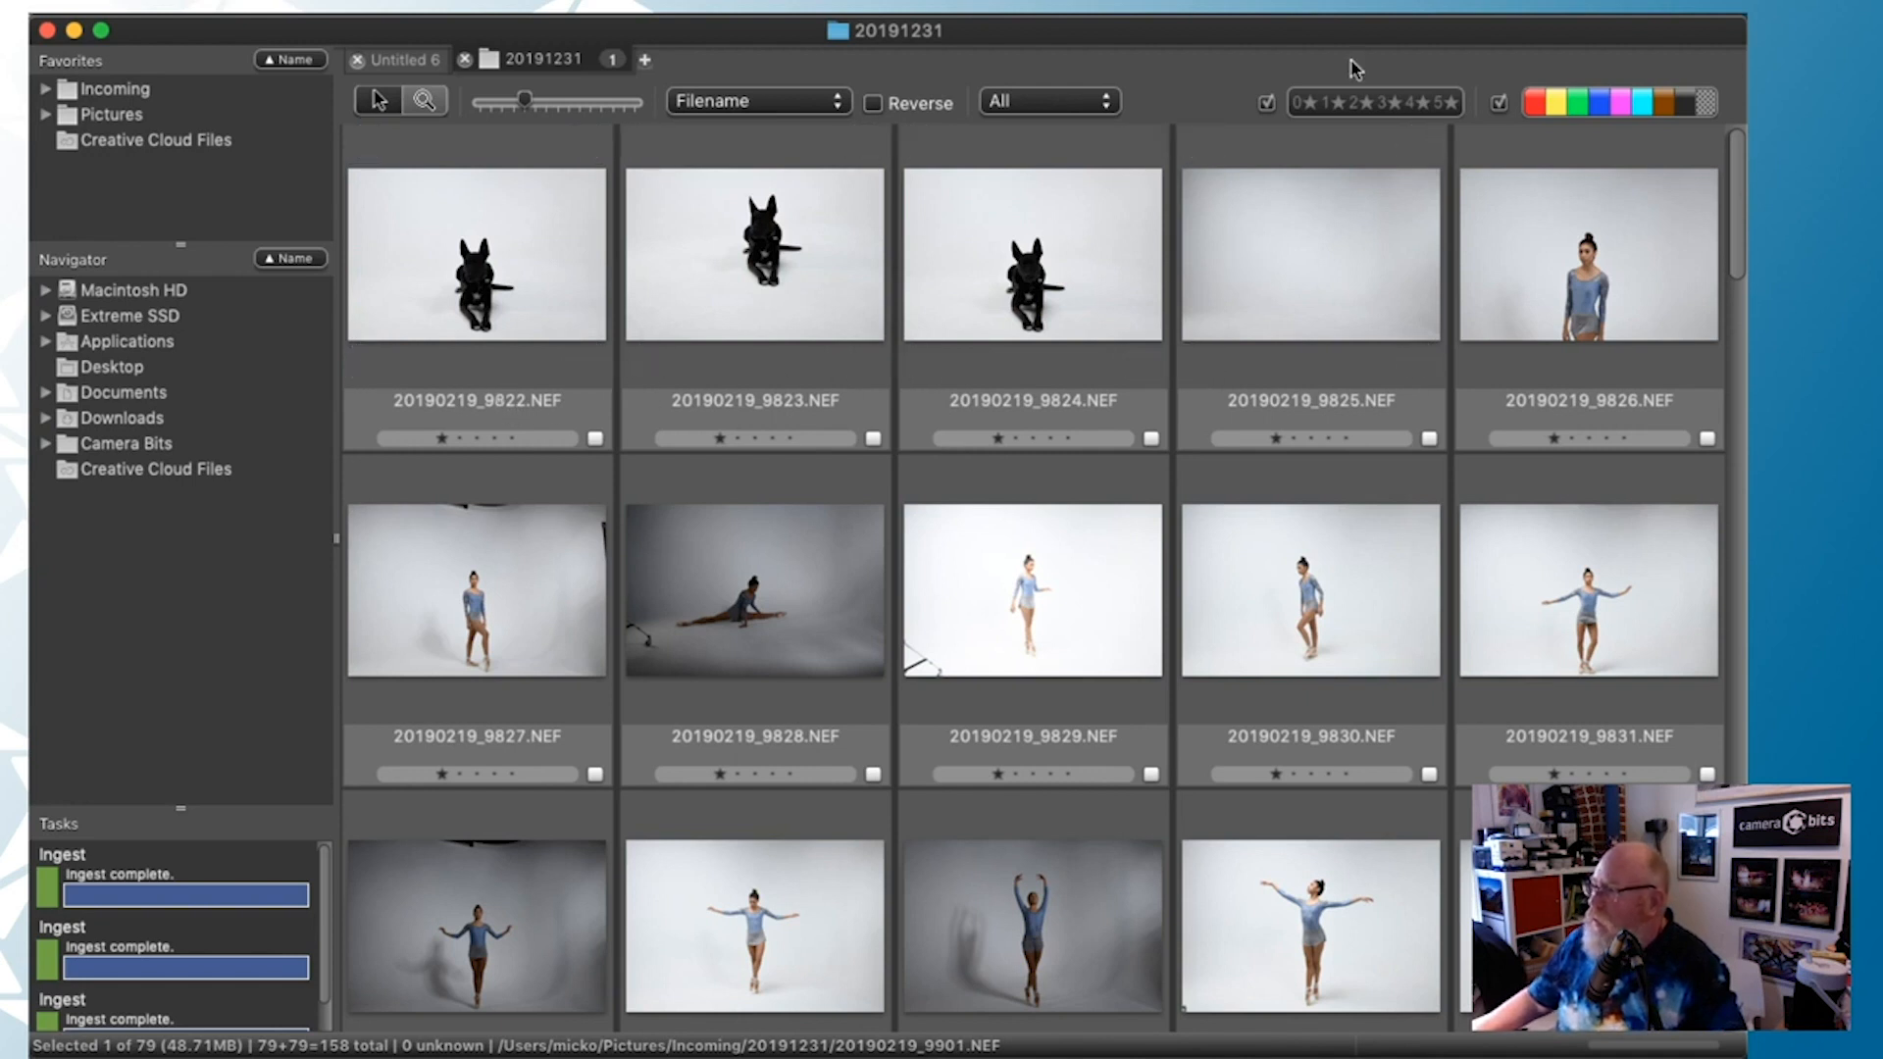
{"action": "left_click_drag", "start_coordinate": [1362, 104], "coordinate": [1294, 103]}
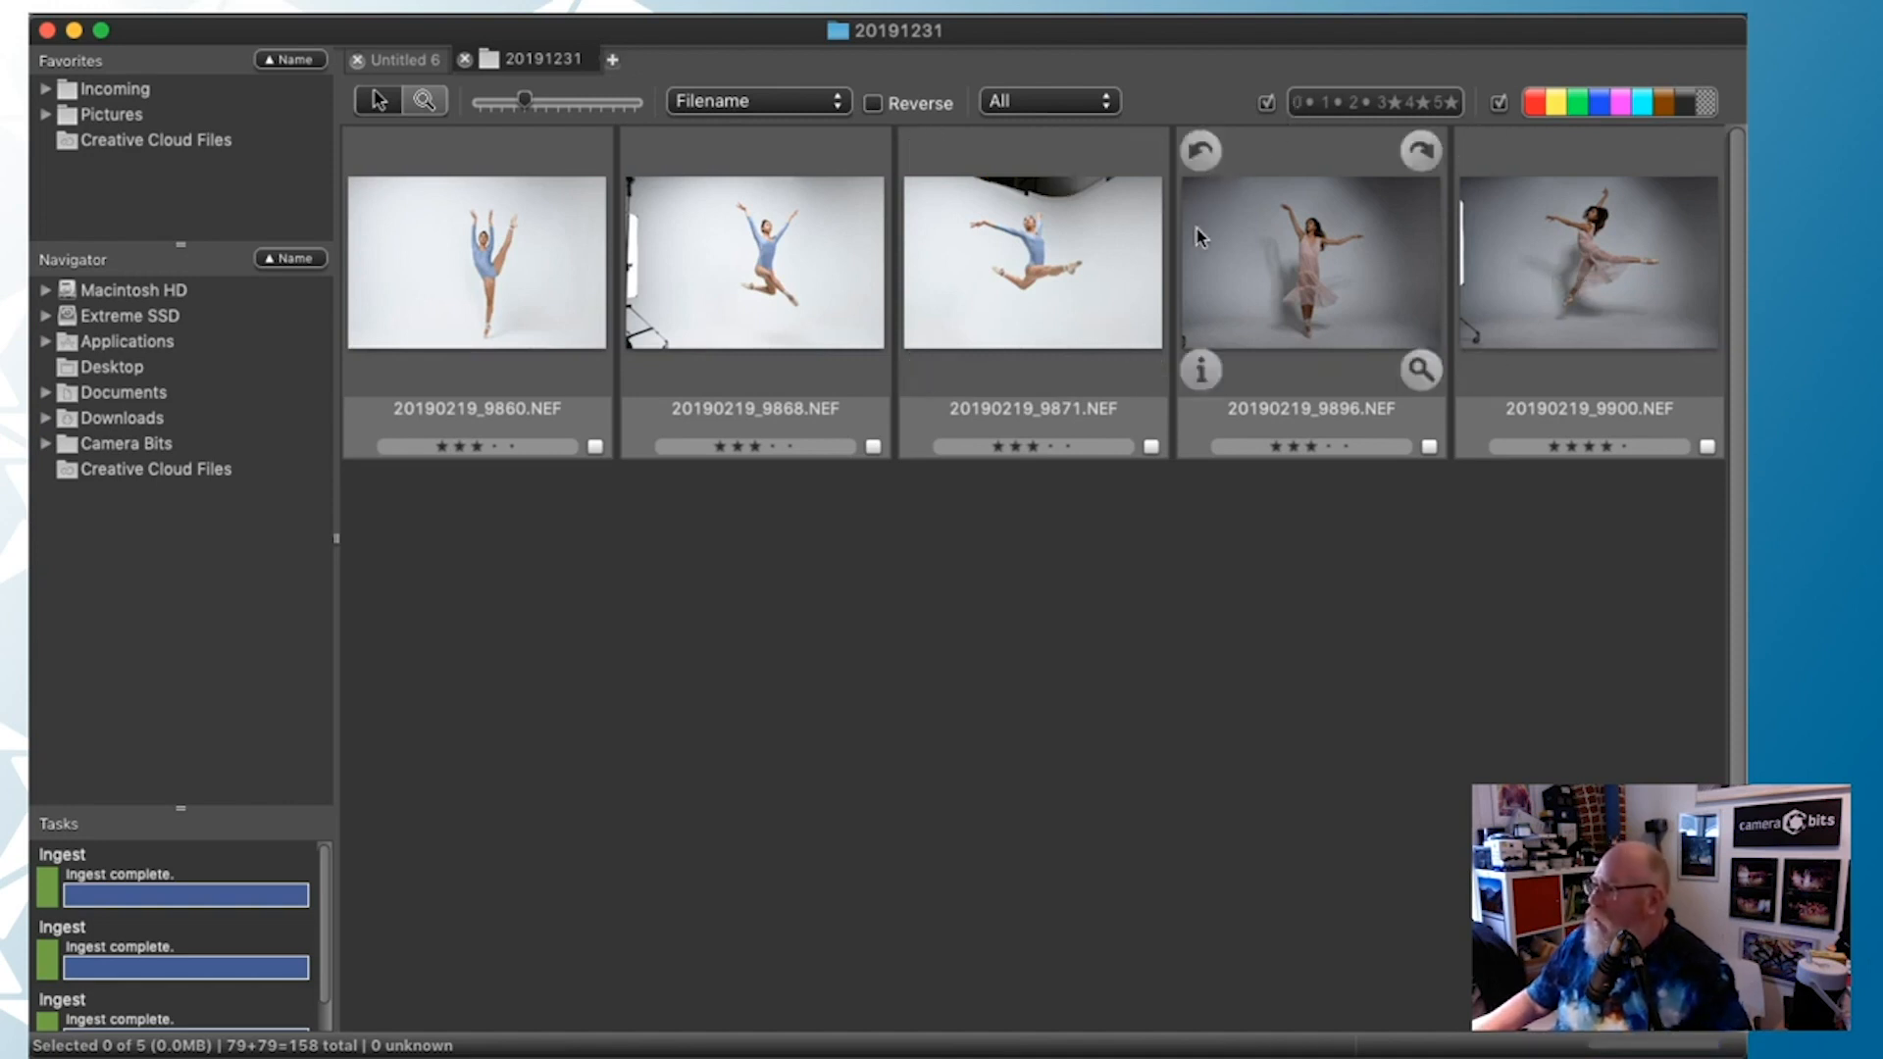
Assign the blue color class to 20190219_9900.NEF, and filter by blue briefly before showing all color classes again
{"action": "left_click", "coordinate": [1522, 284]}
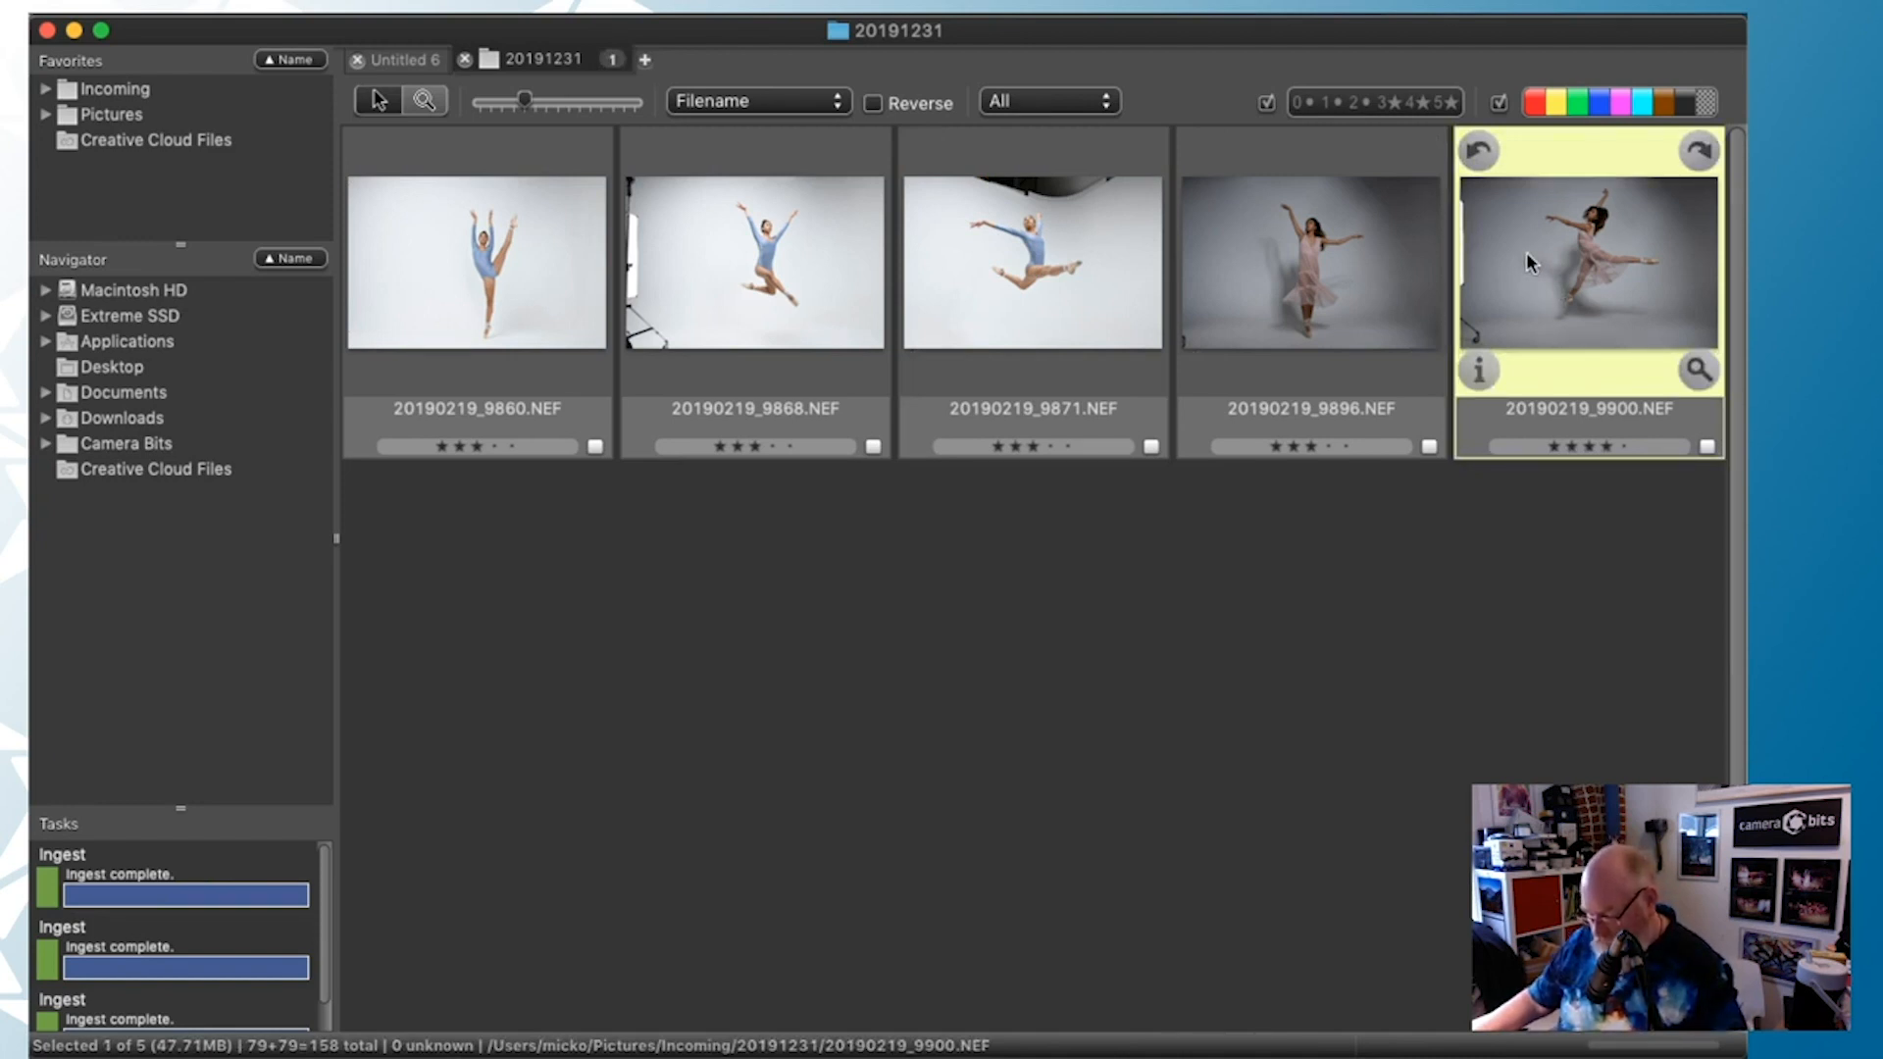
{"action": "key", "text": "4"}
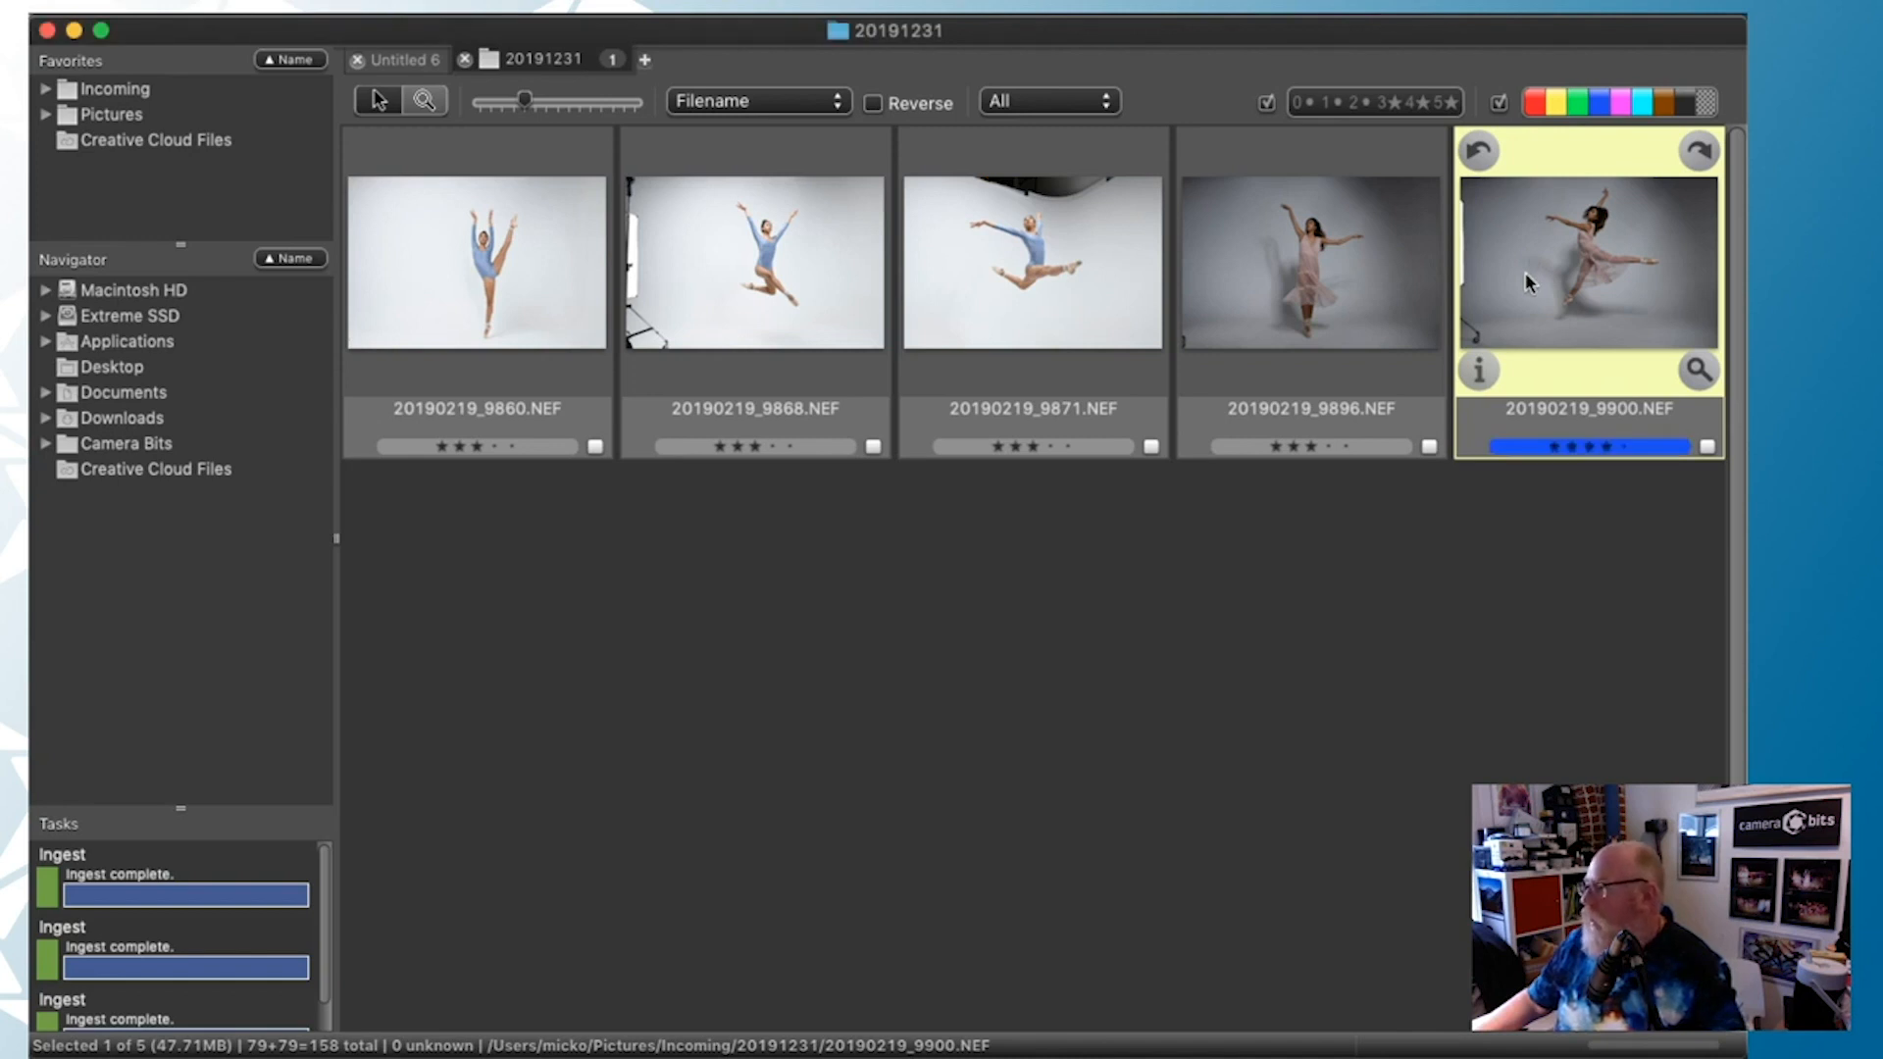
{"action": "left_click", "coordinate": [1599, 102]}
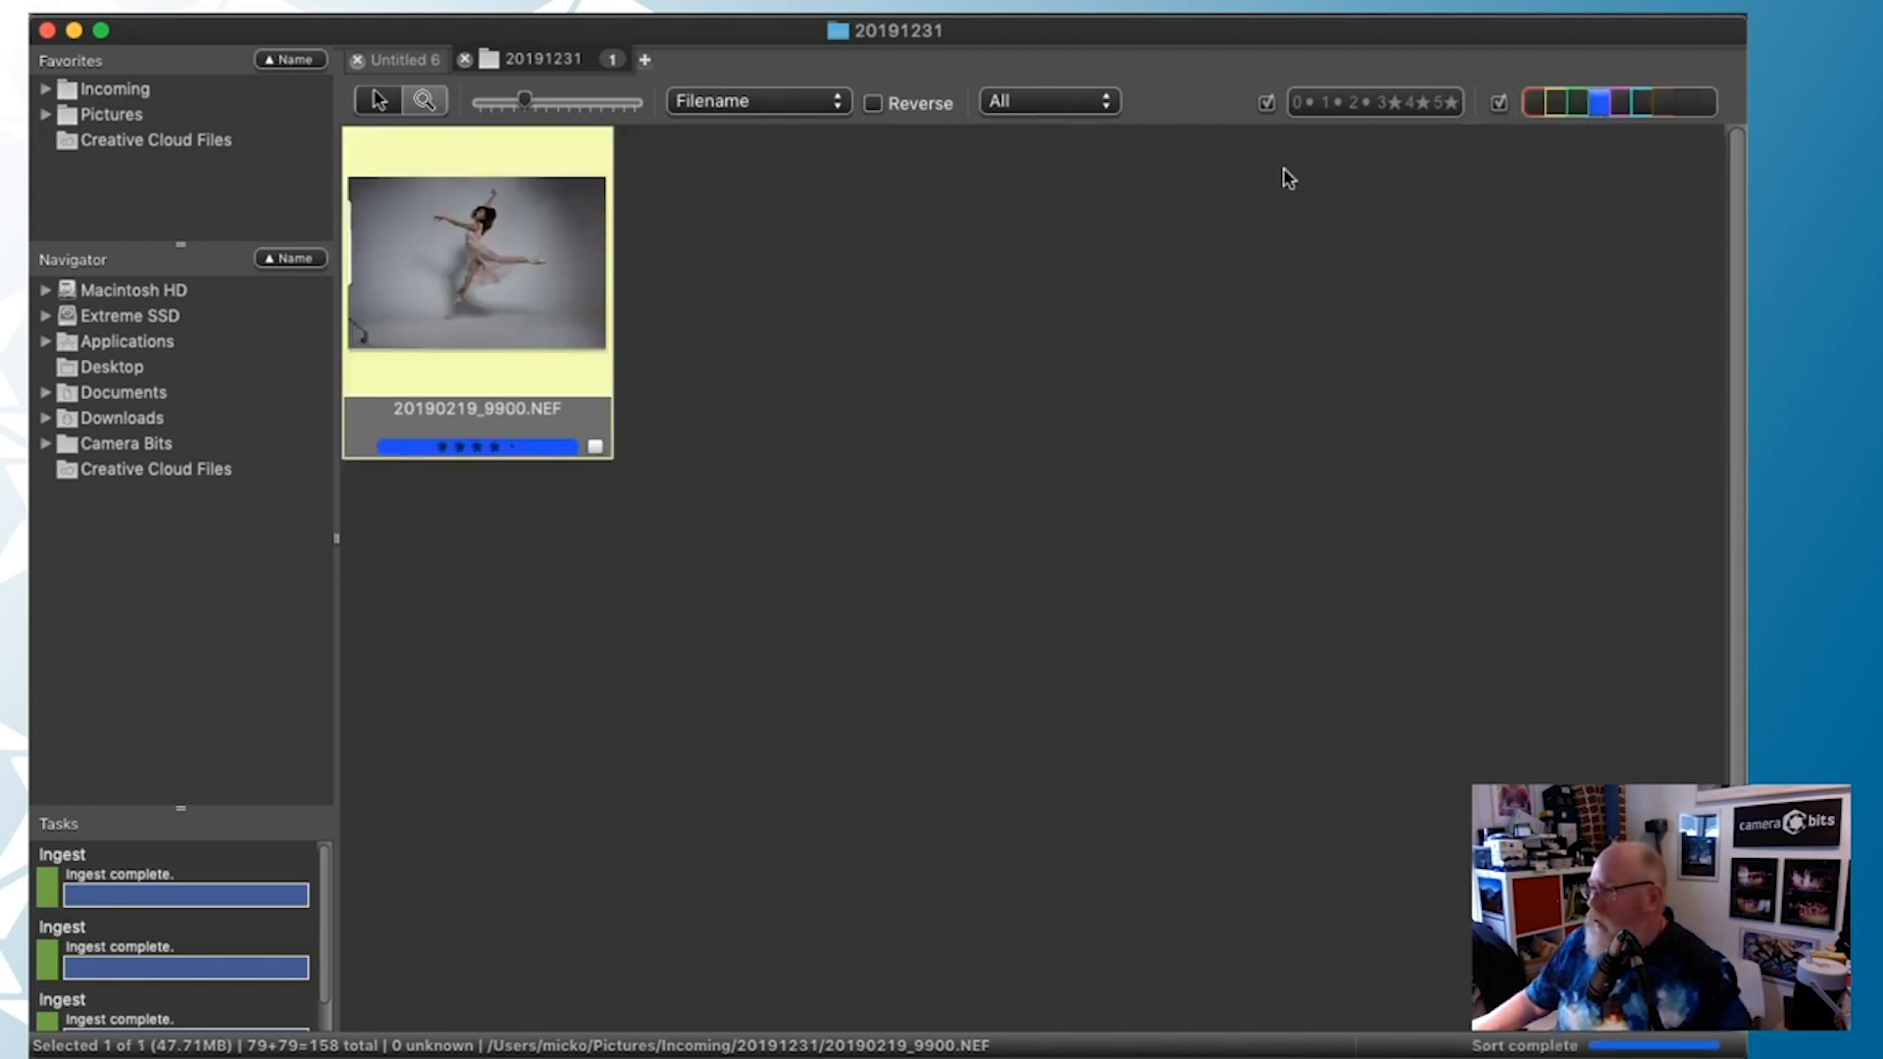
{"action": "left_click", "coordinate": [1609, 102]}
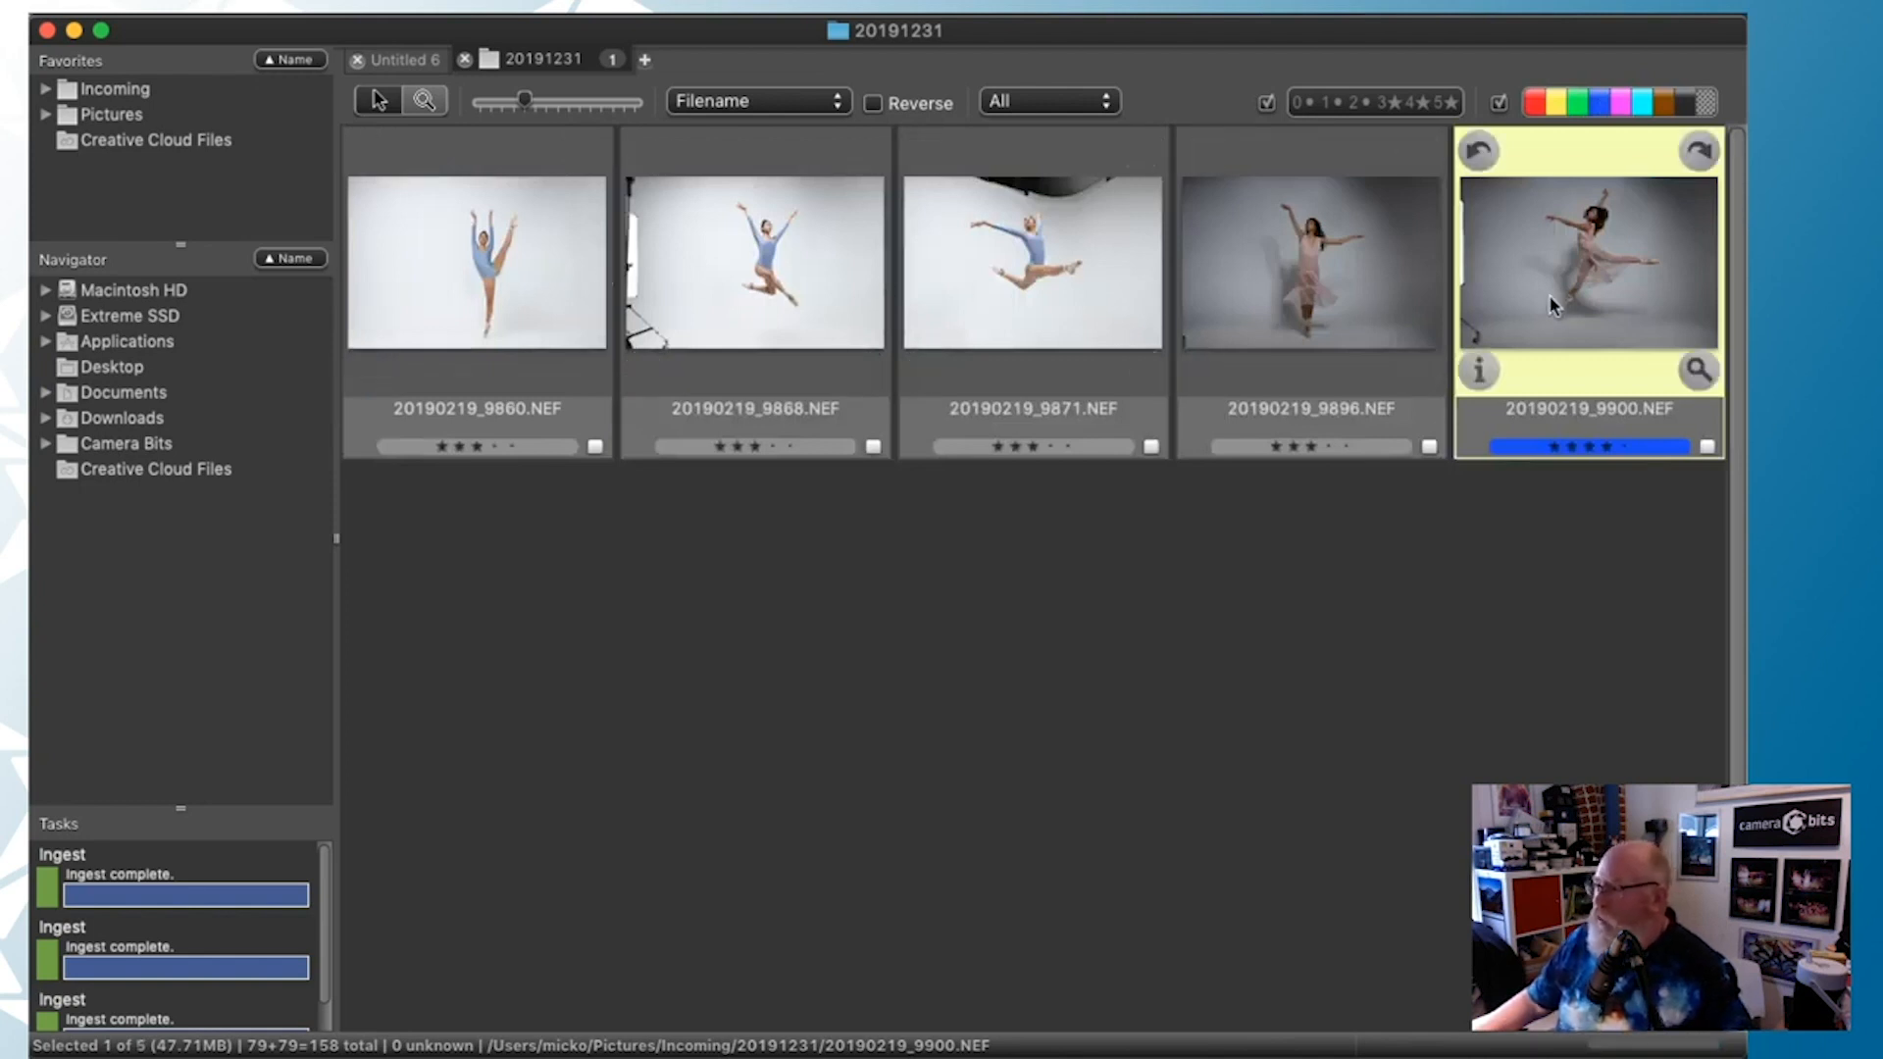
Select all five filtered photos, 20190219_9860.NEF through 20190219_9900.NEF, and open the Metadata (IPTC) Template for them
{"action": "left_click", "coordinate": [425, 245]}
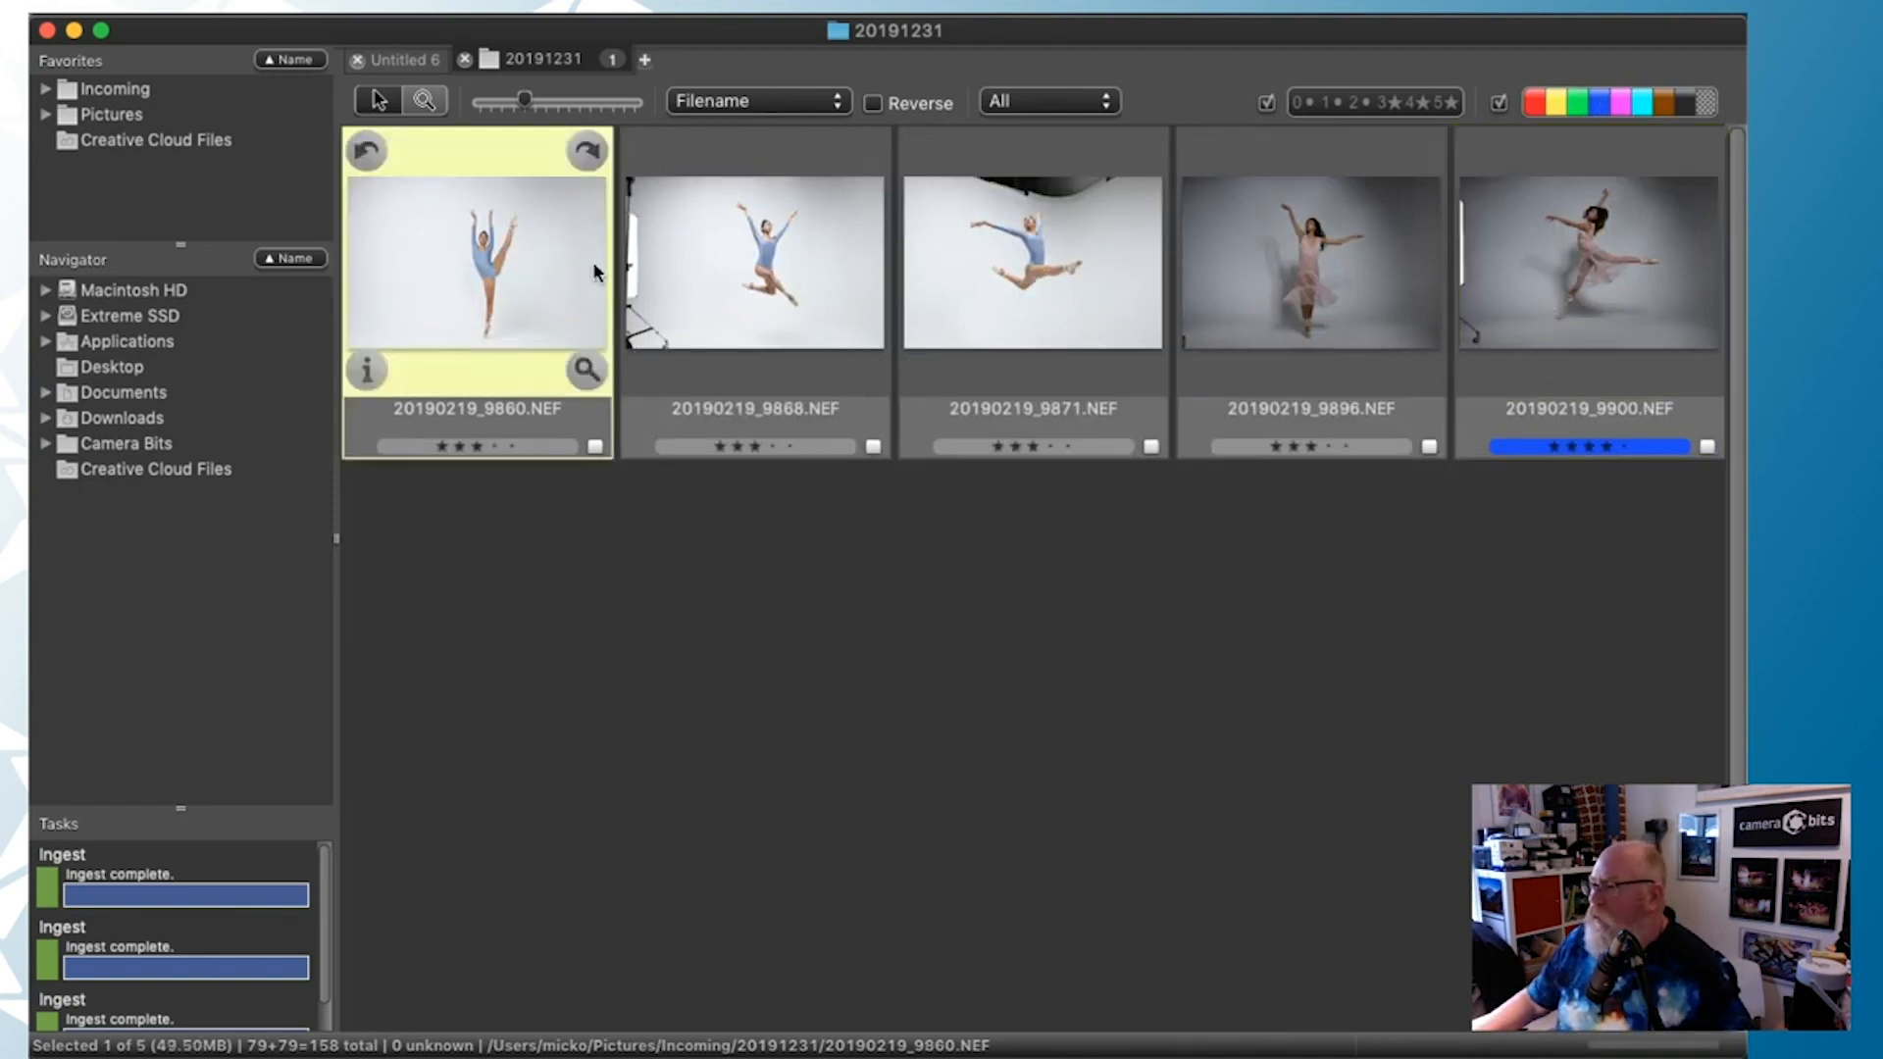
{"action": "left_click", "coordinate": [1514, 279], "text": "shift"}
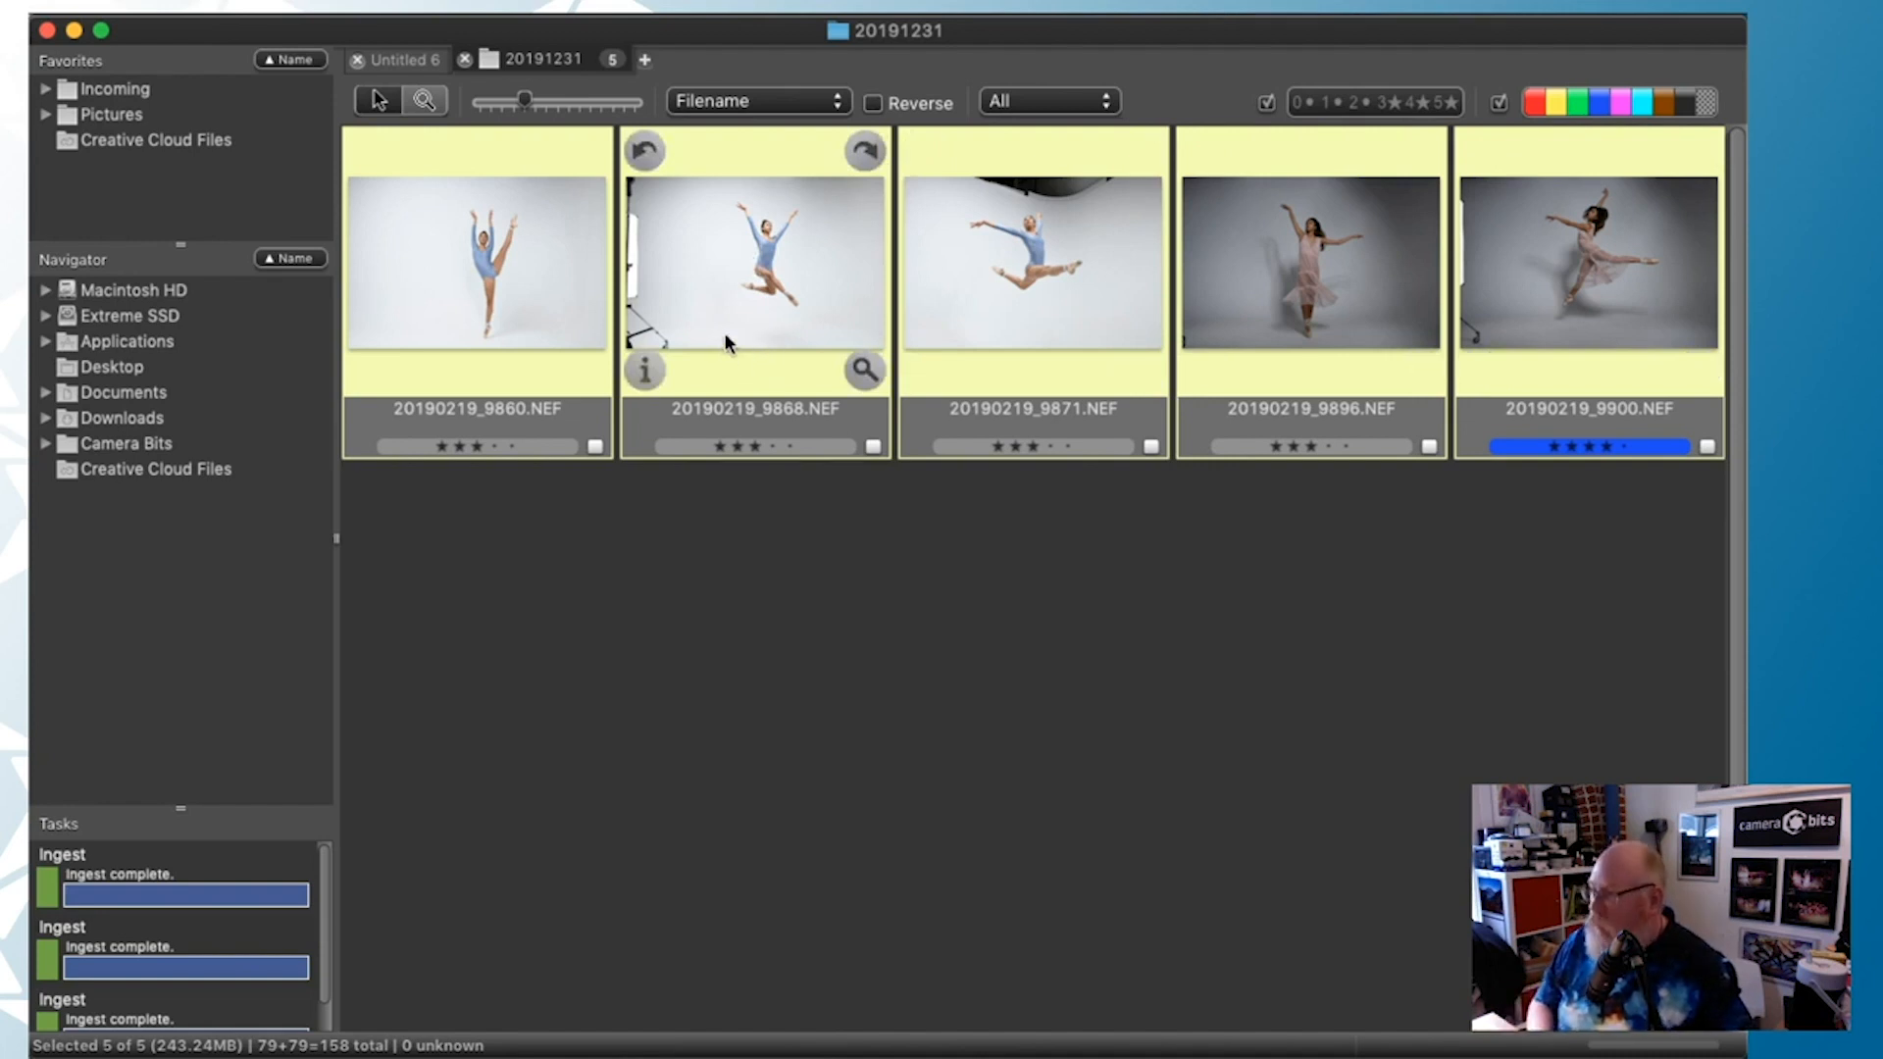
{"action": "key", "text": "super+t"}
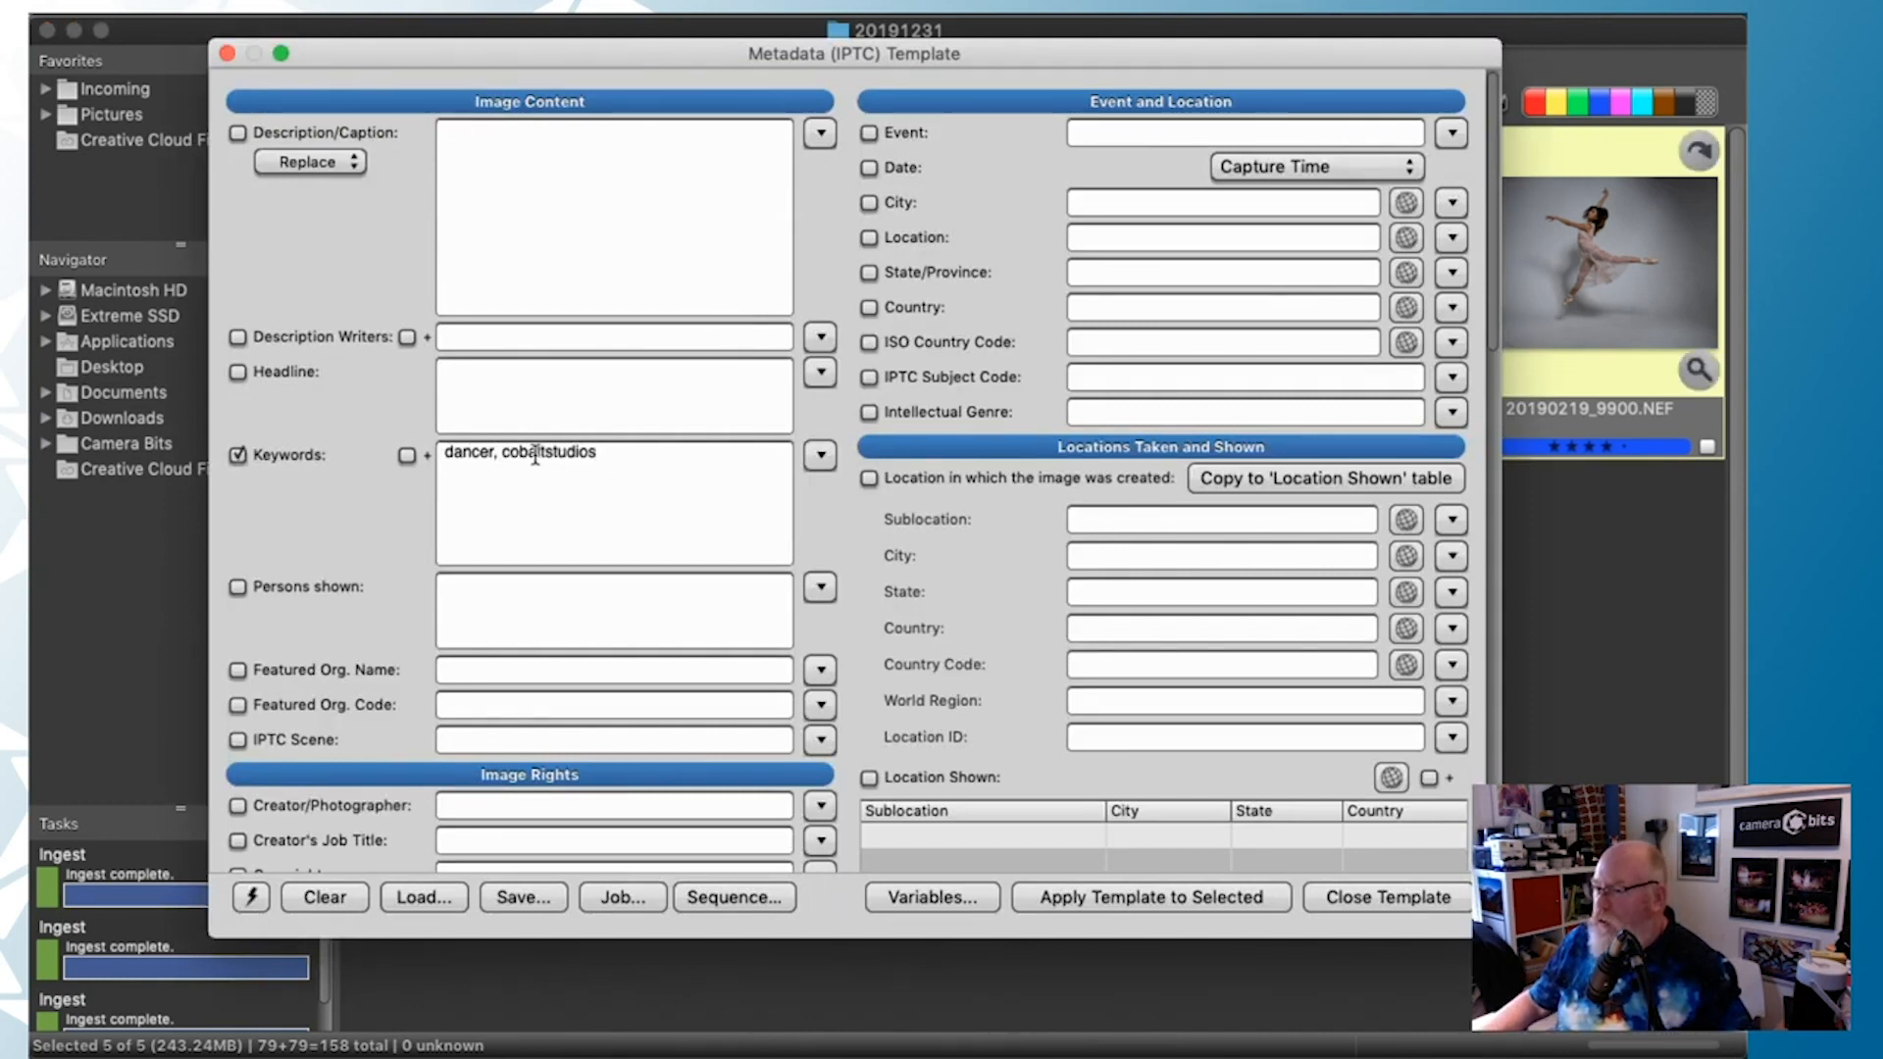
Add ballerina to the template's keywords after dancer and cobaltstudios, and apply the template to the five selected photos
{"action": "left_click", "coordinate": [613, 450]}
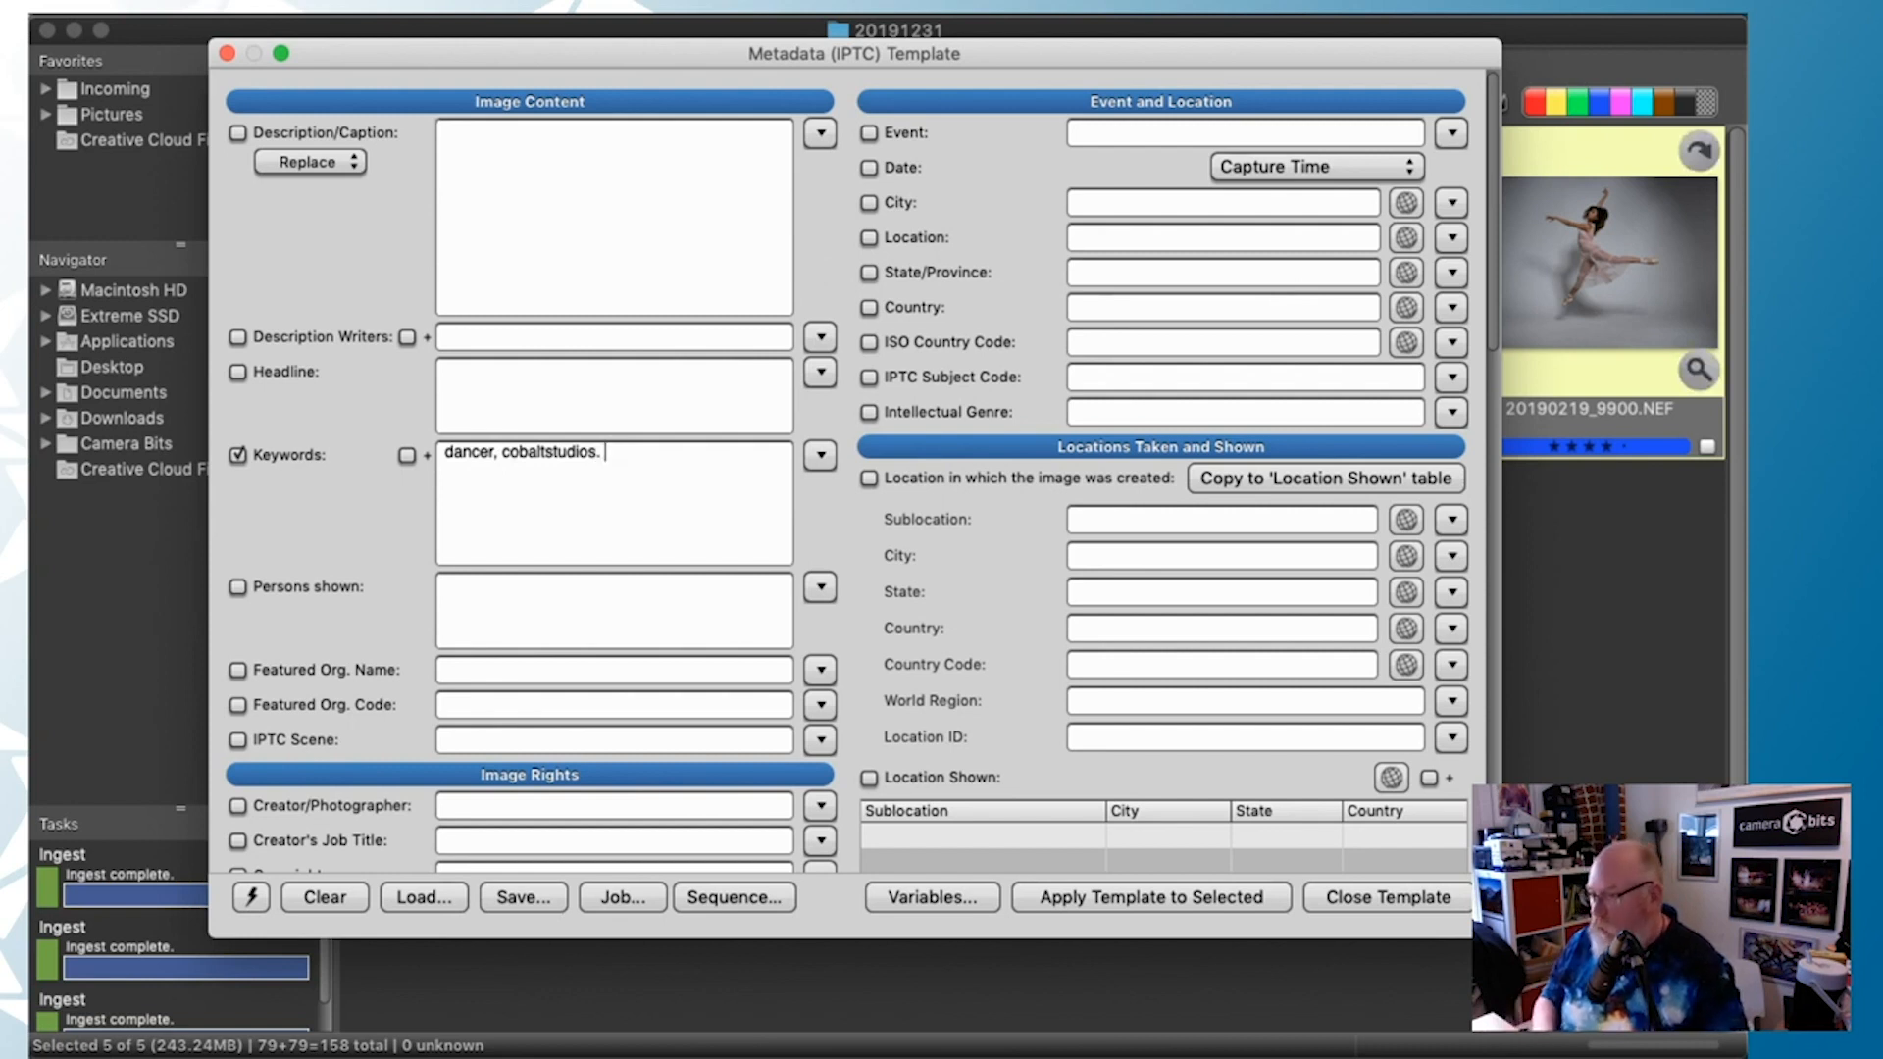
{"action": "type", "text": ", "}
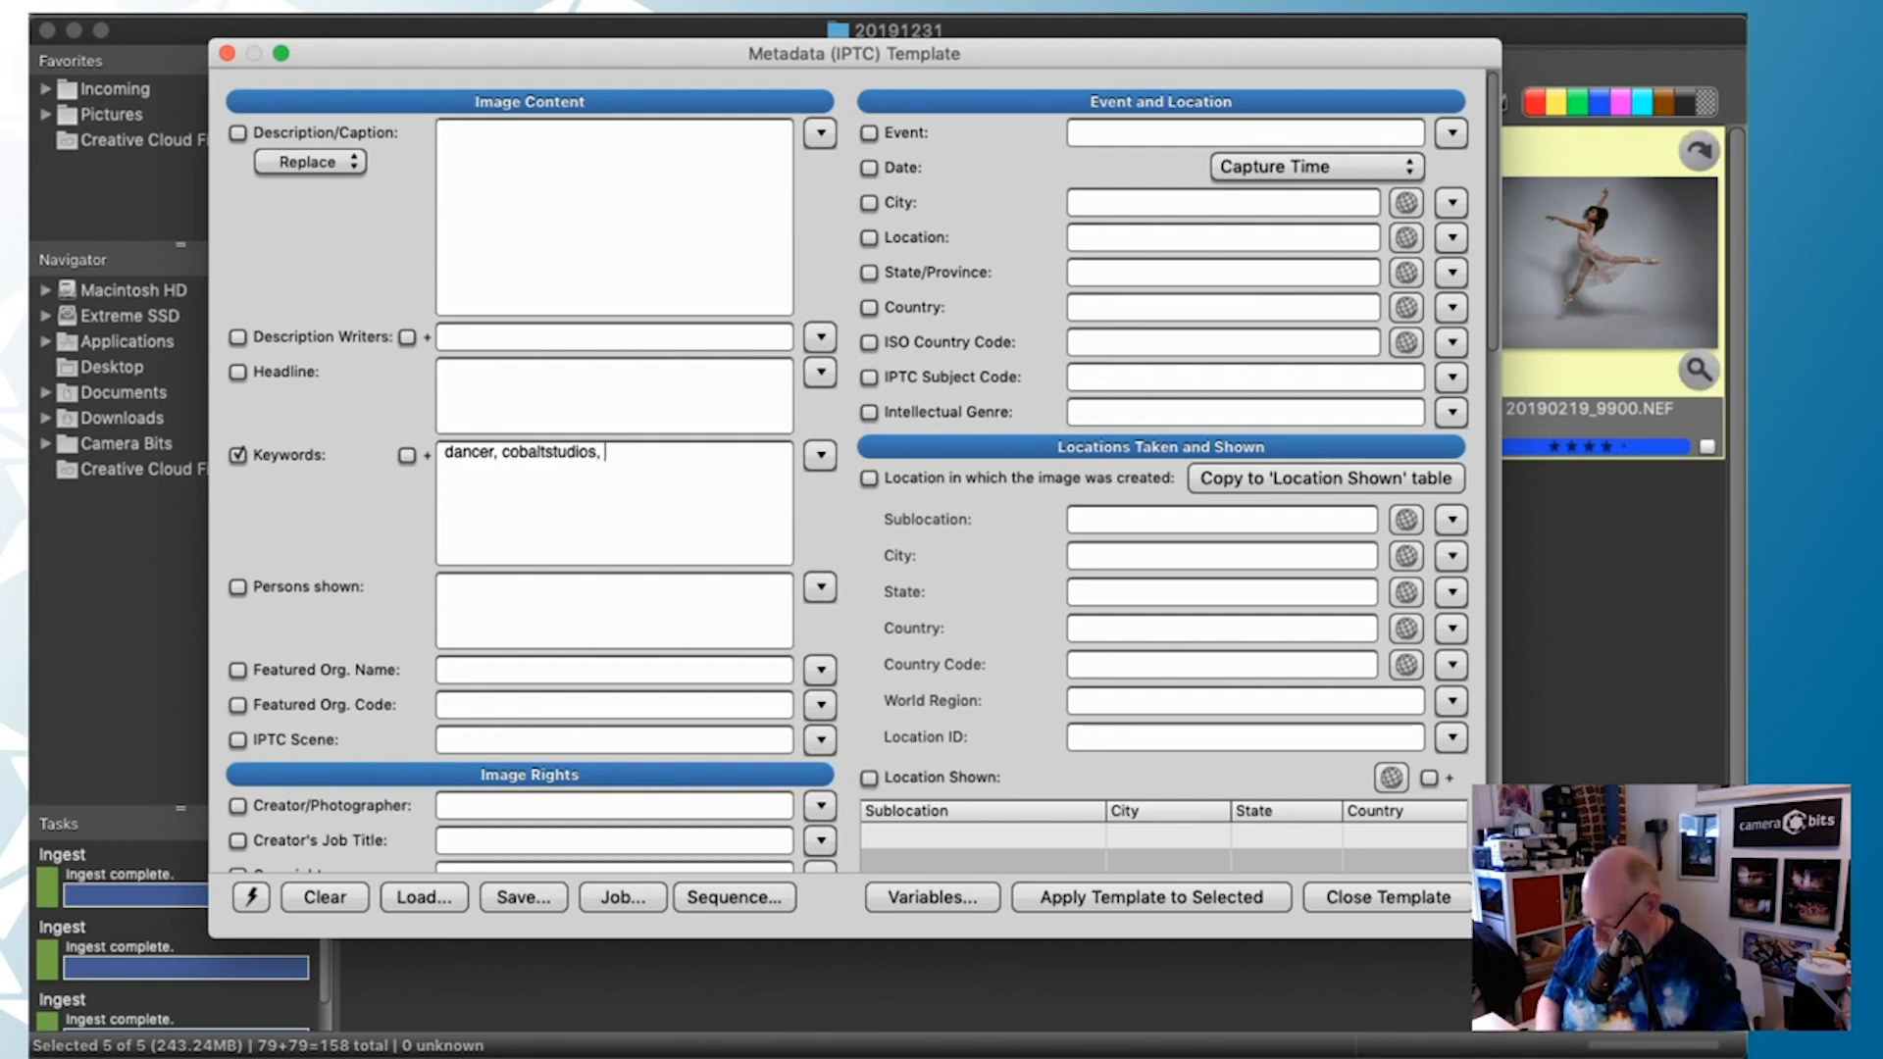
{"action": "type", "text": "ballerina"}
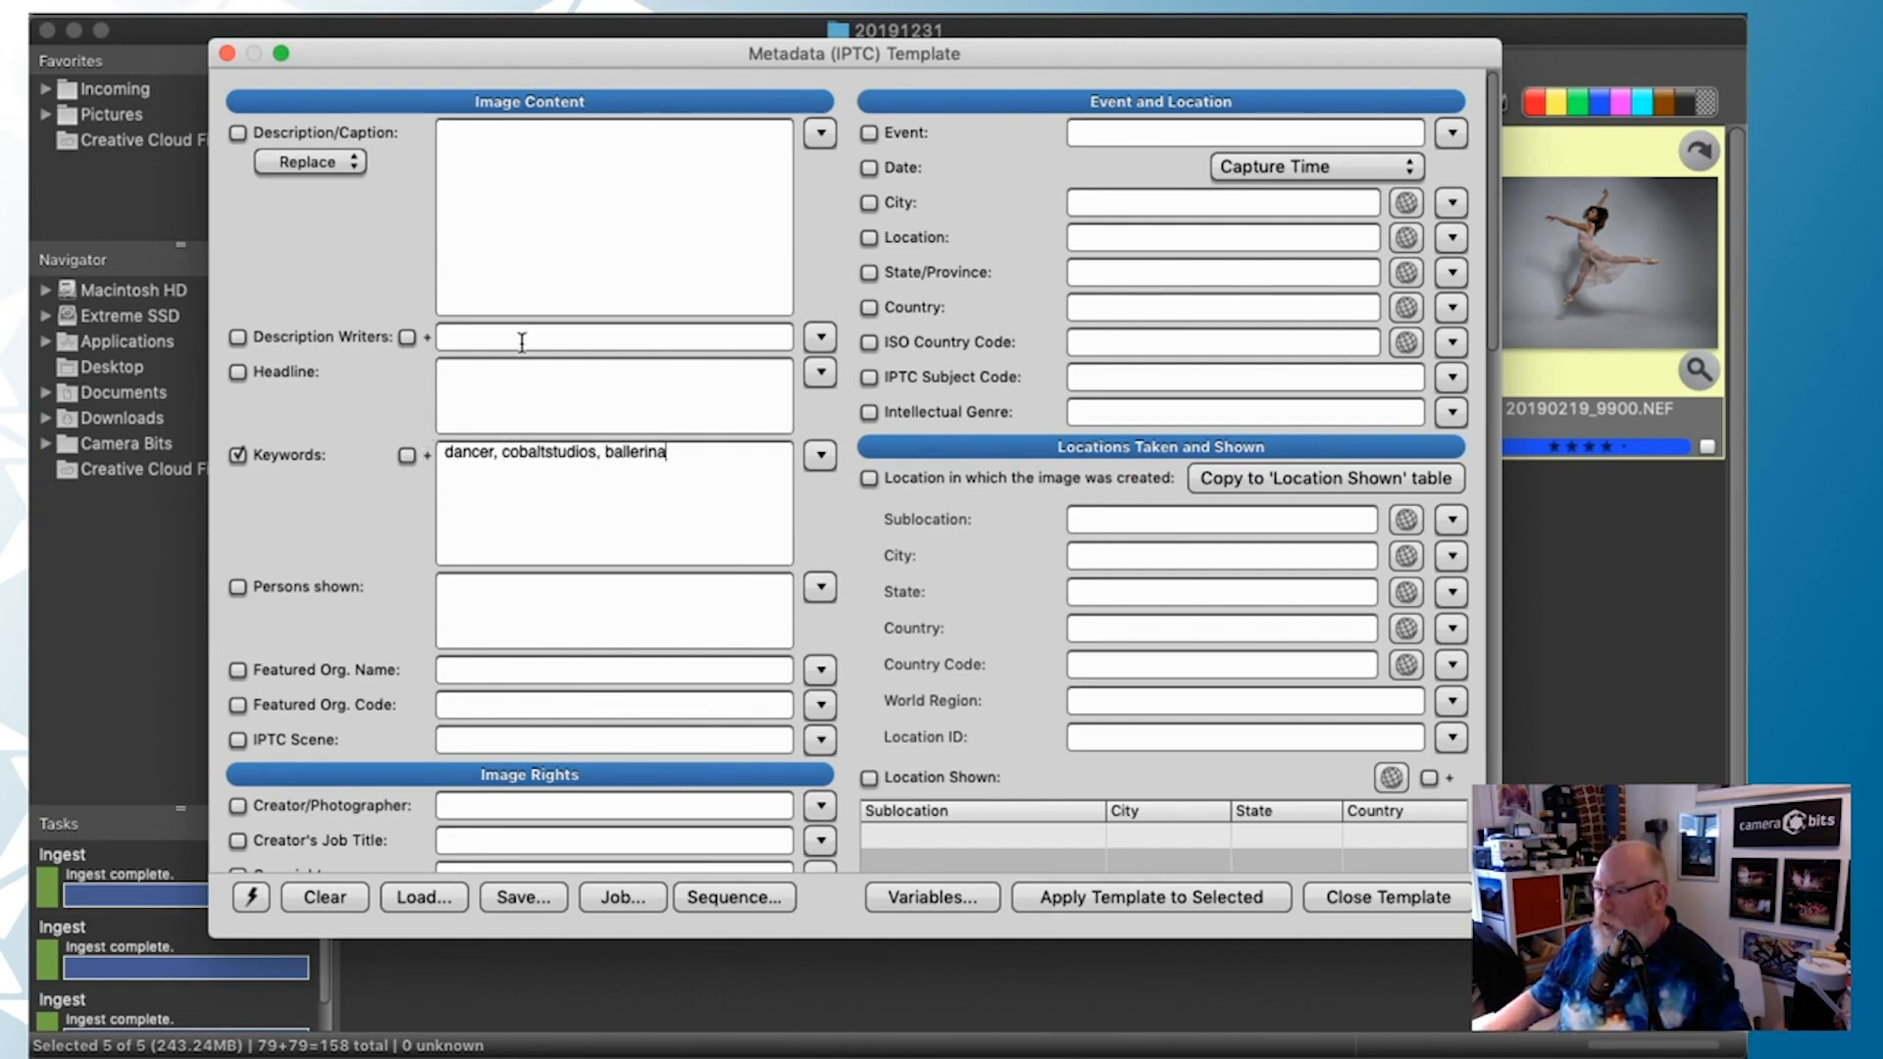
{"action": "scroll", "coordinate": [520, 344], "scroll_direction": "down", "scroll_amount": 10}
{"action": "scroll", "coordinate": [520, 340], "scroll_direction": "up", "scroll_amount": 10}
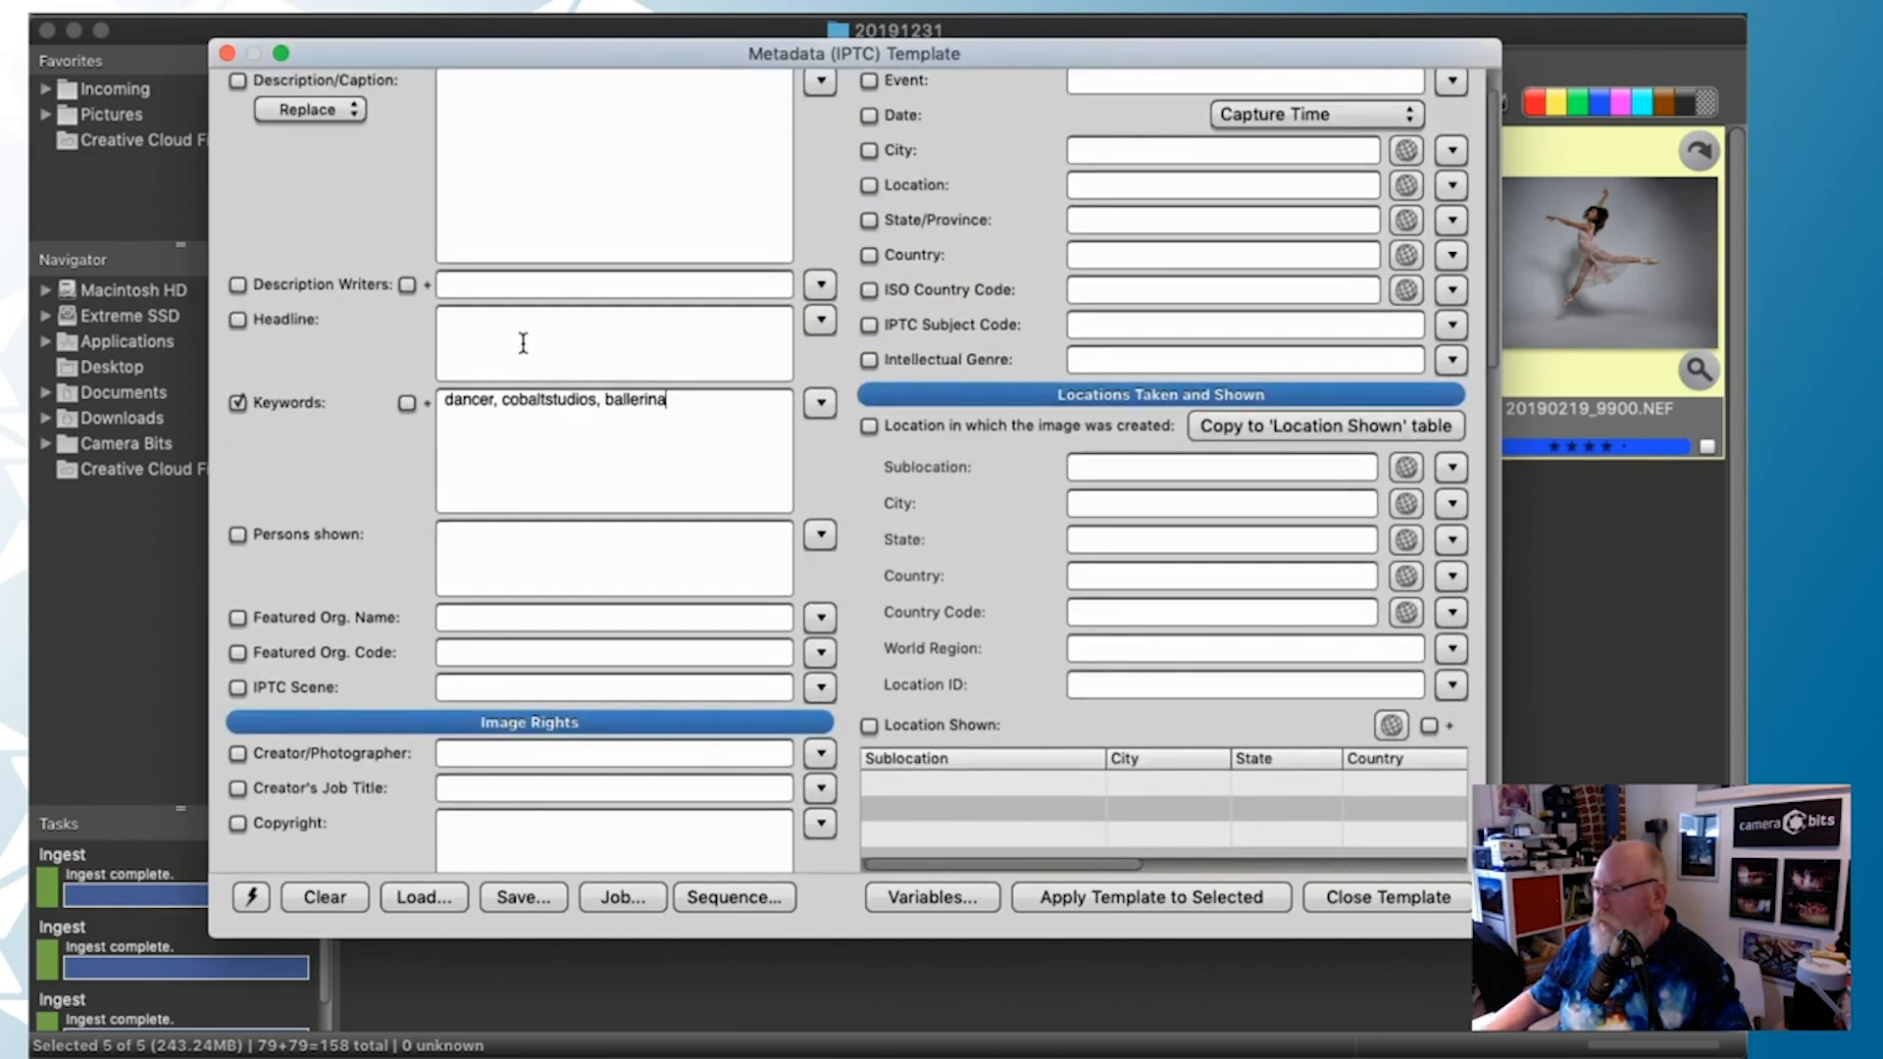
{"action": "left_click", "coordinate": [1219, 898]}
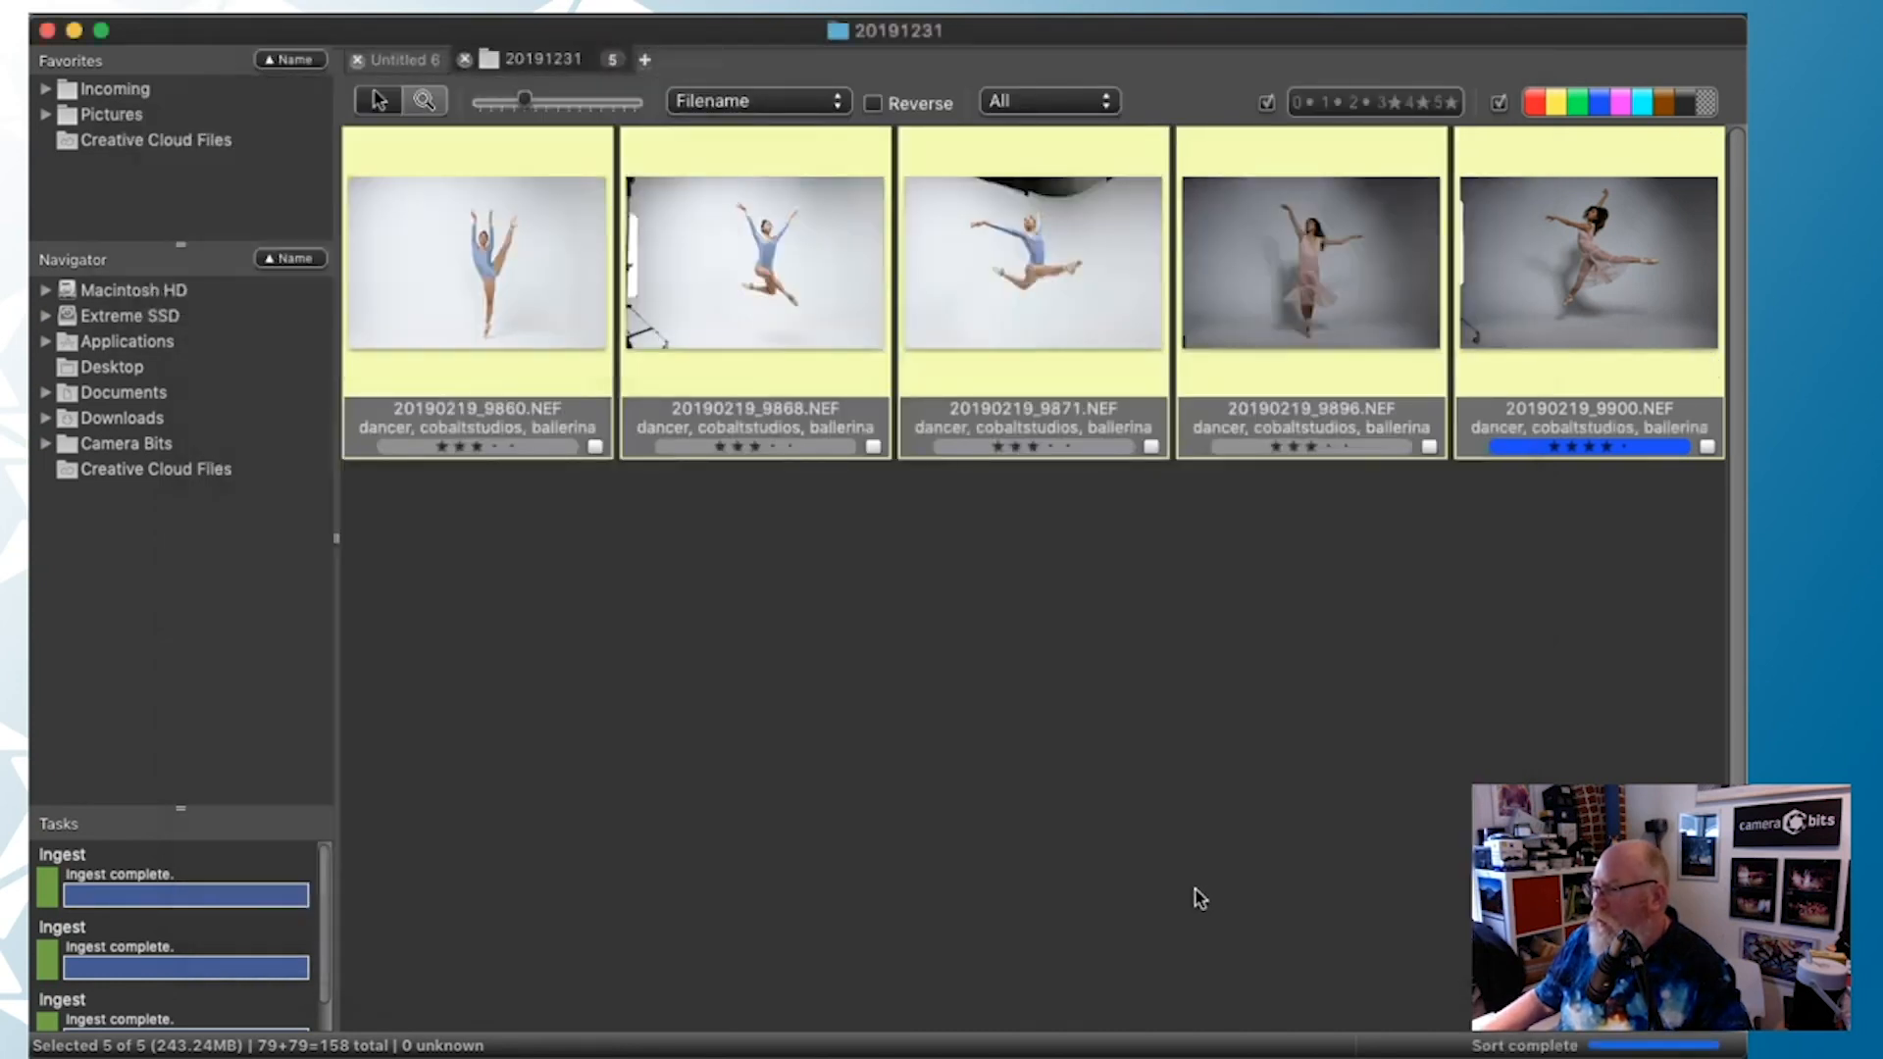
Examine the IPTC metadata of 20190219_9860.NEF, checking its keywords and image rights fields, and close the info window
{"action": "left_click", "coordinate": [446, 284]}
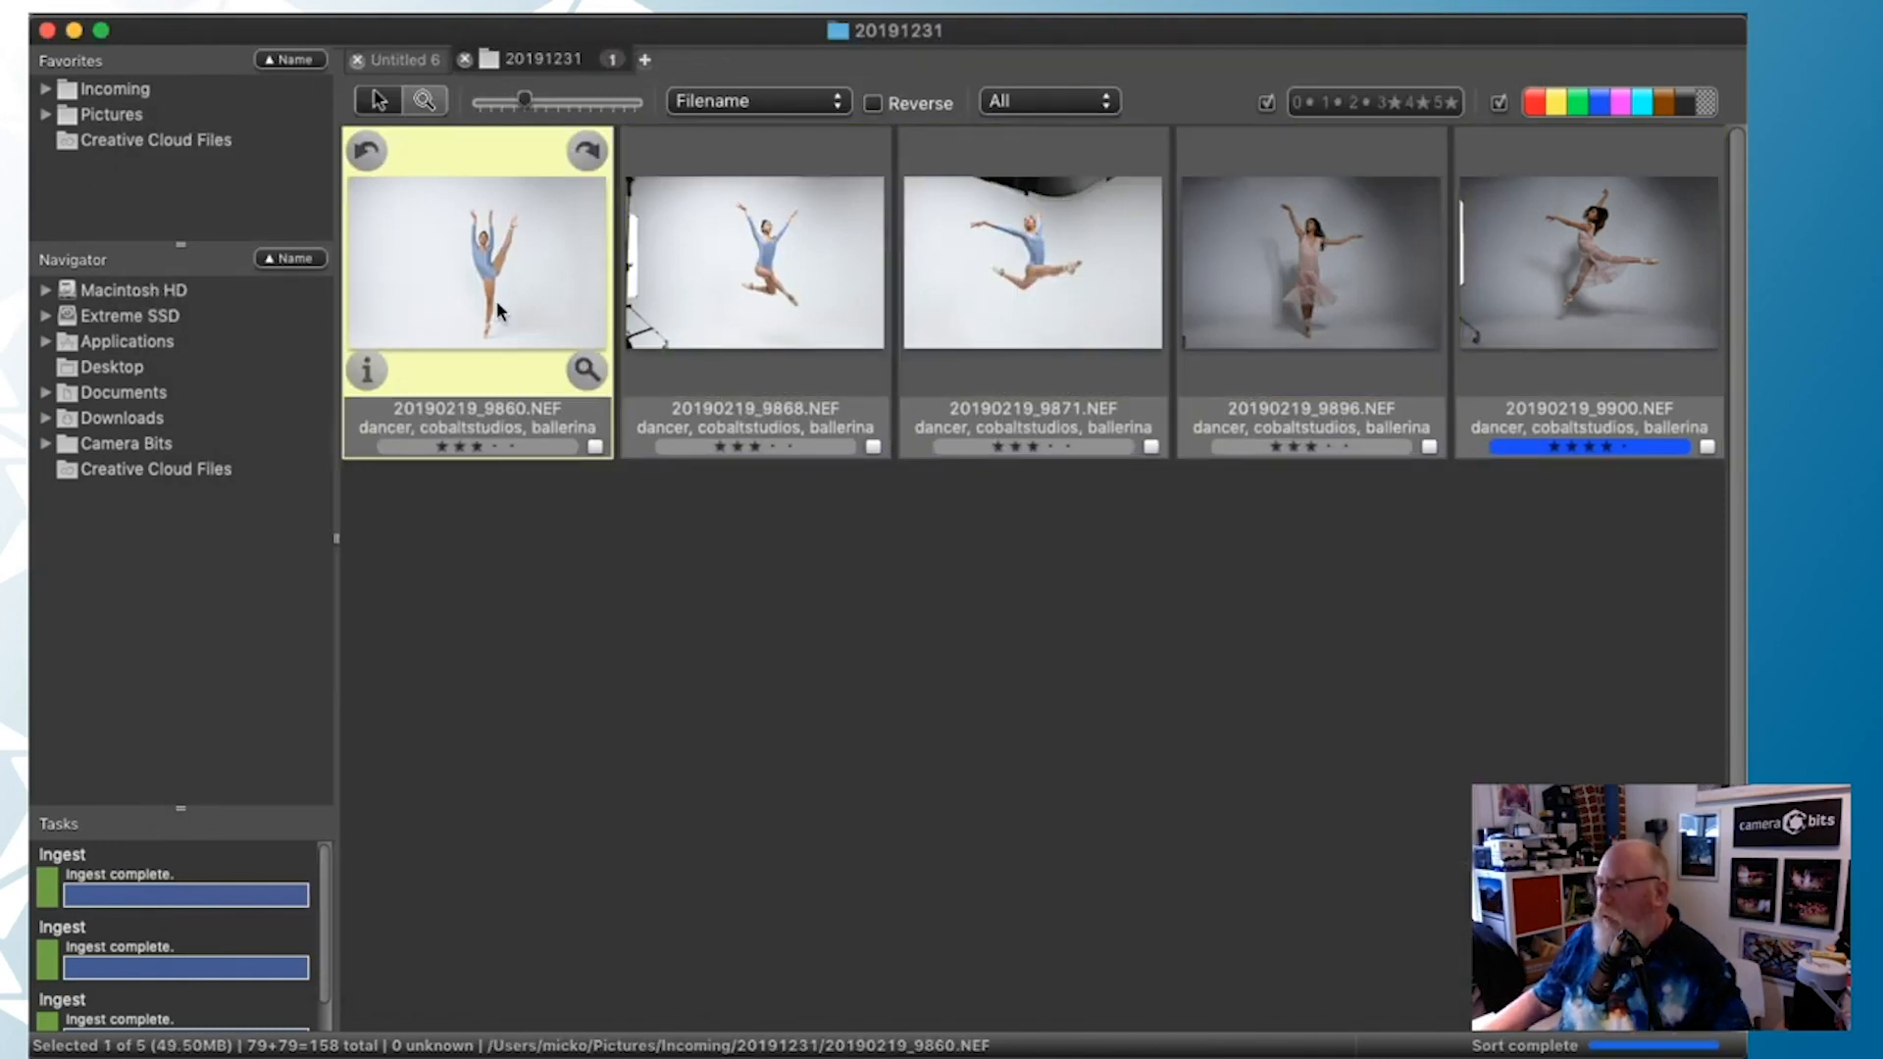
{"action": "key", "text": "super+i"}
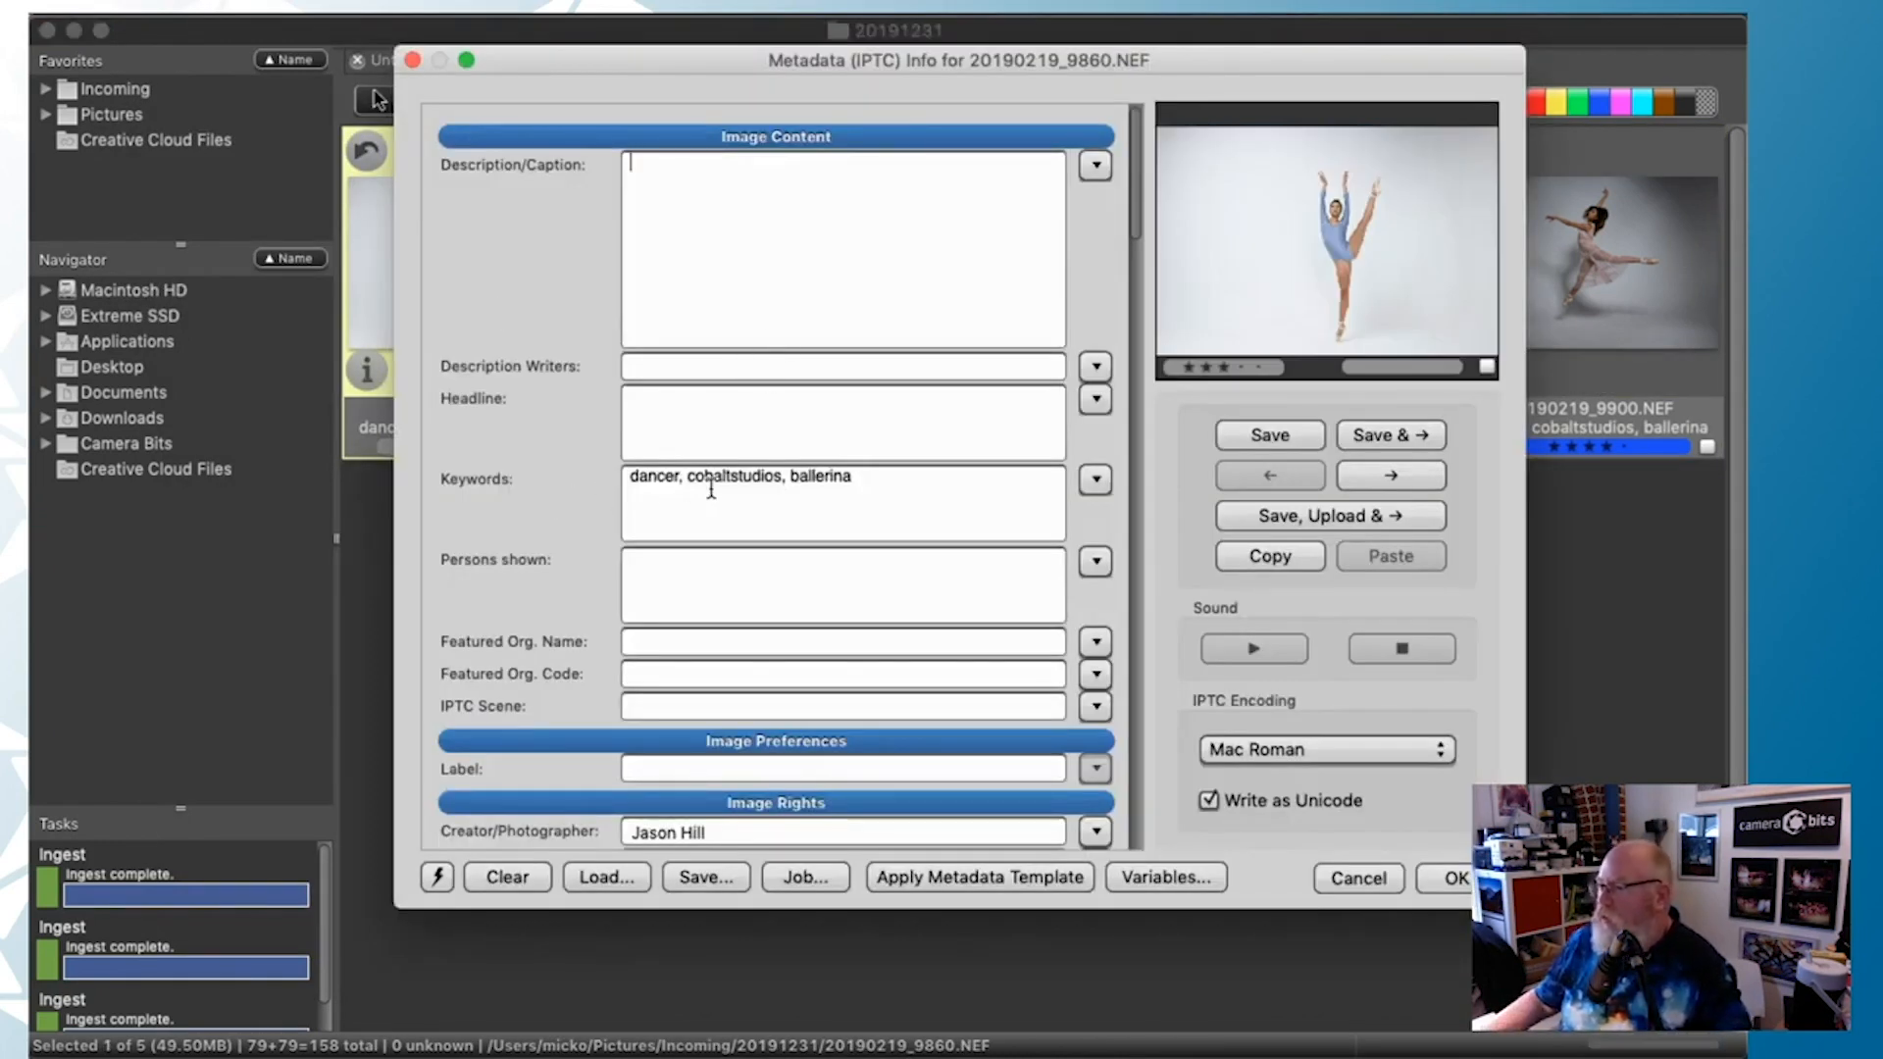
{"action": "scroll", "coordinate": [711, 496], "scroll_direction": "down", "scroll_amount": 1}
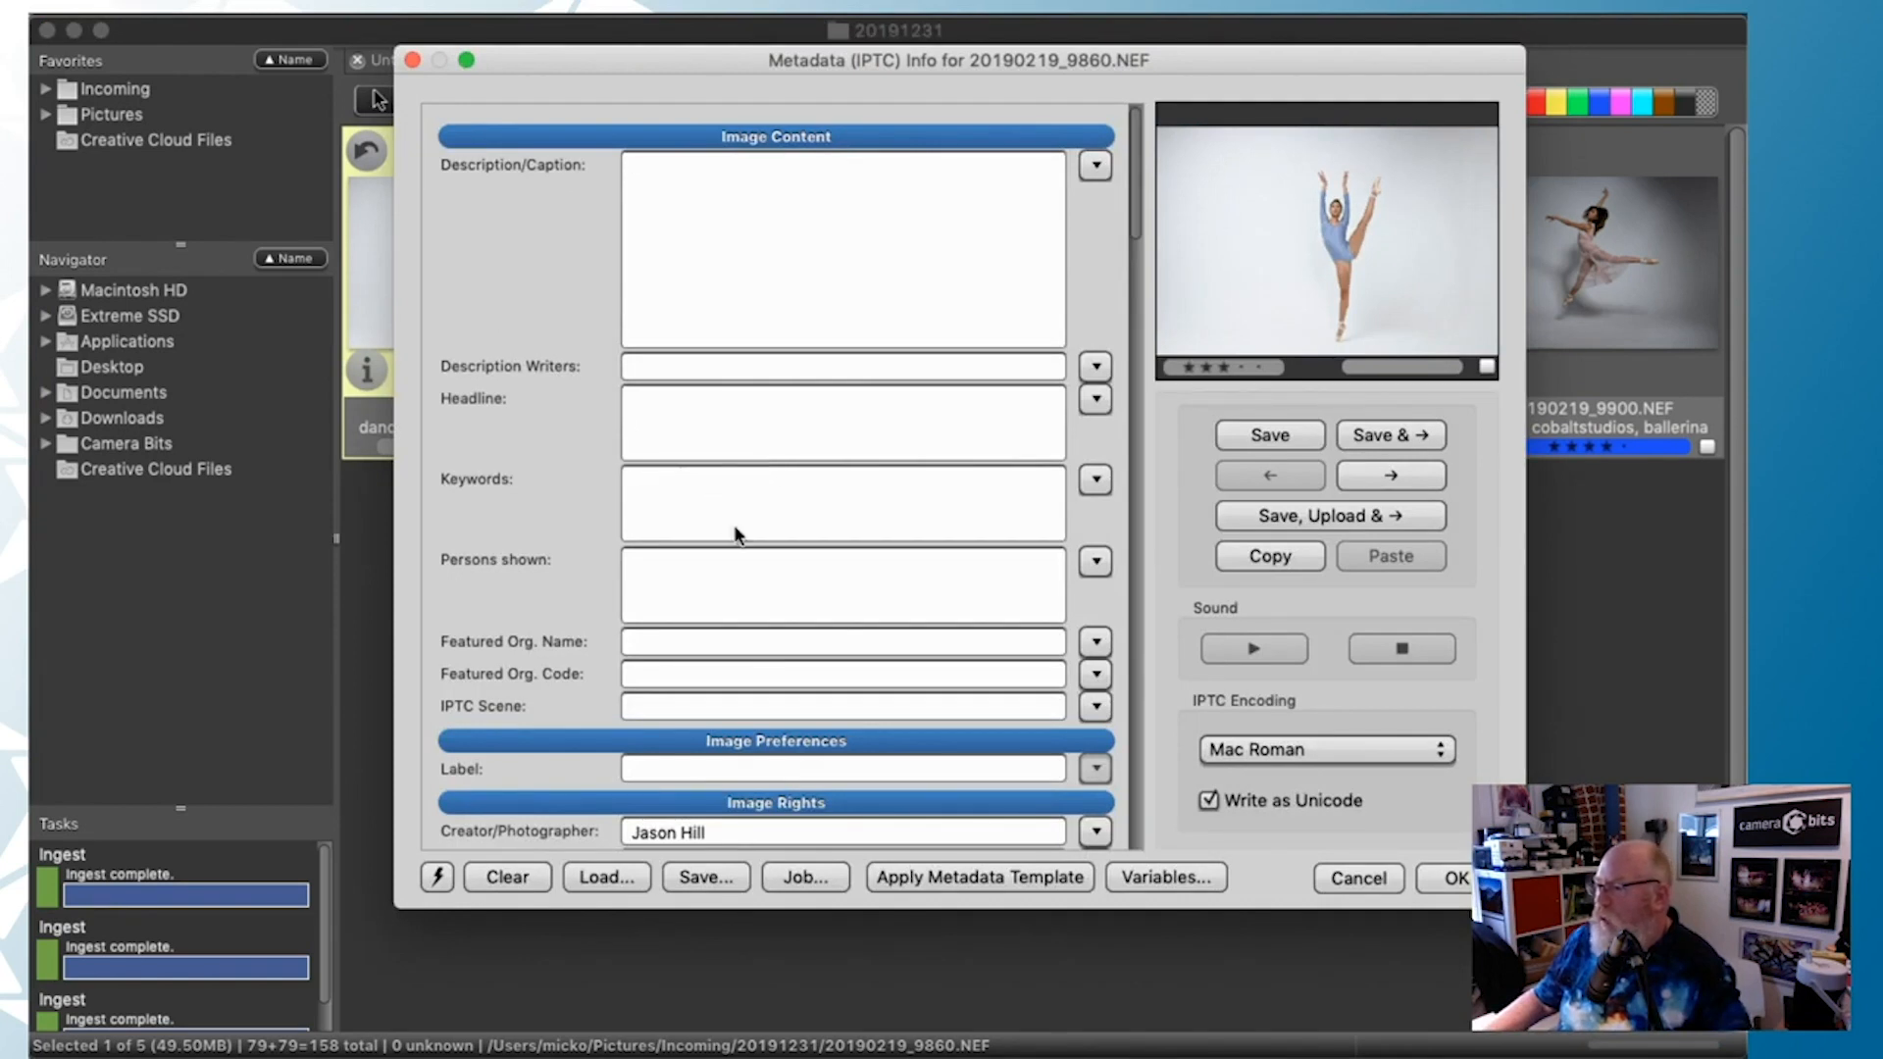
{"action": "scroll", "coordinate": [632, 505], "scroll_direction": "down", "scroll_amount": 10}
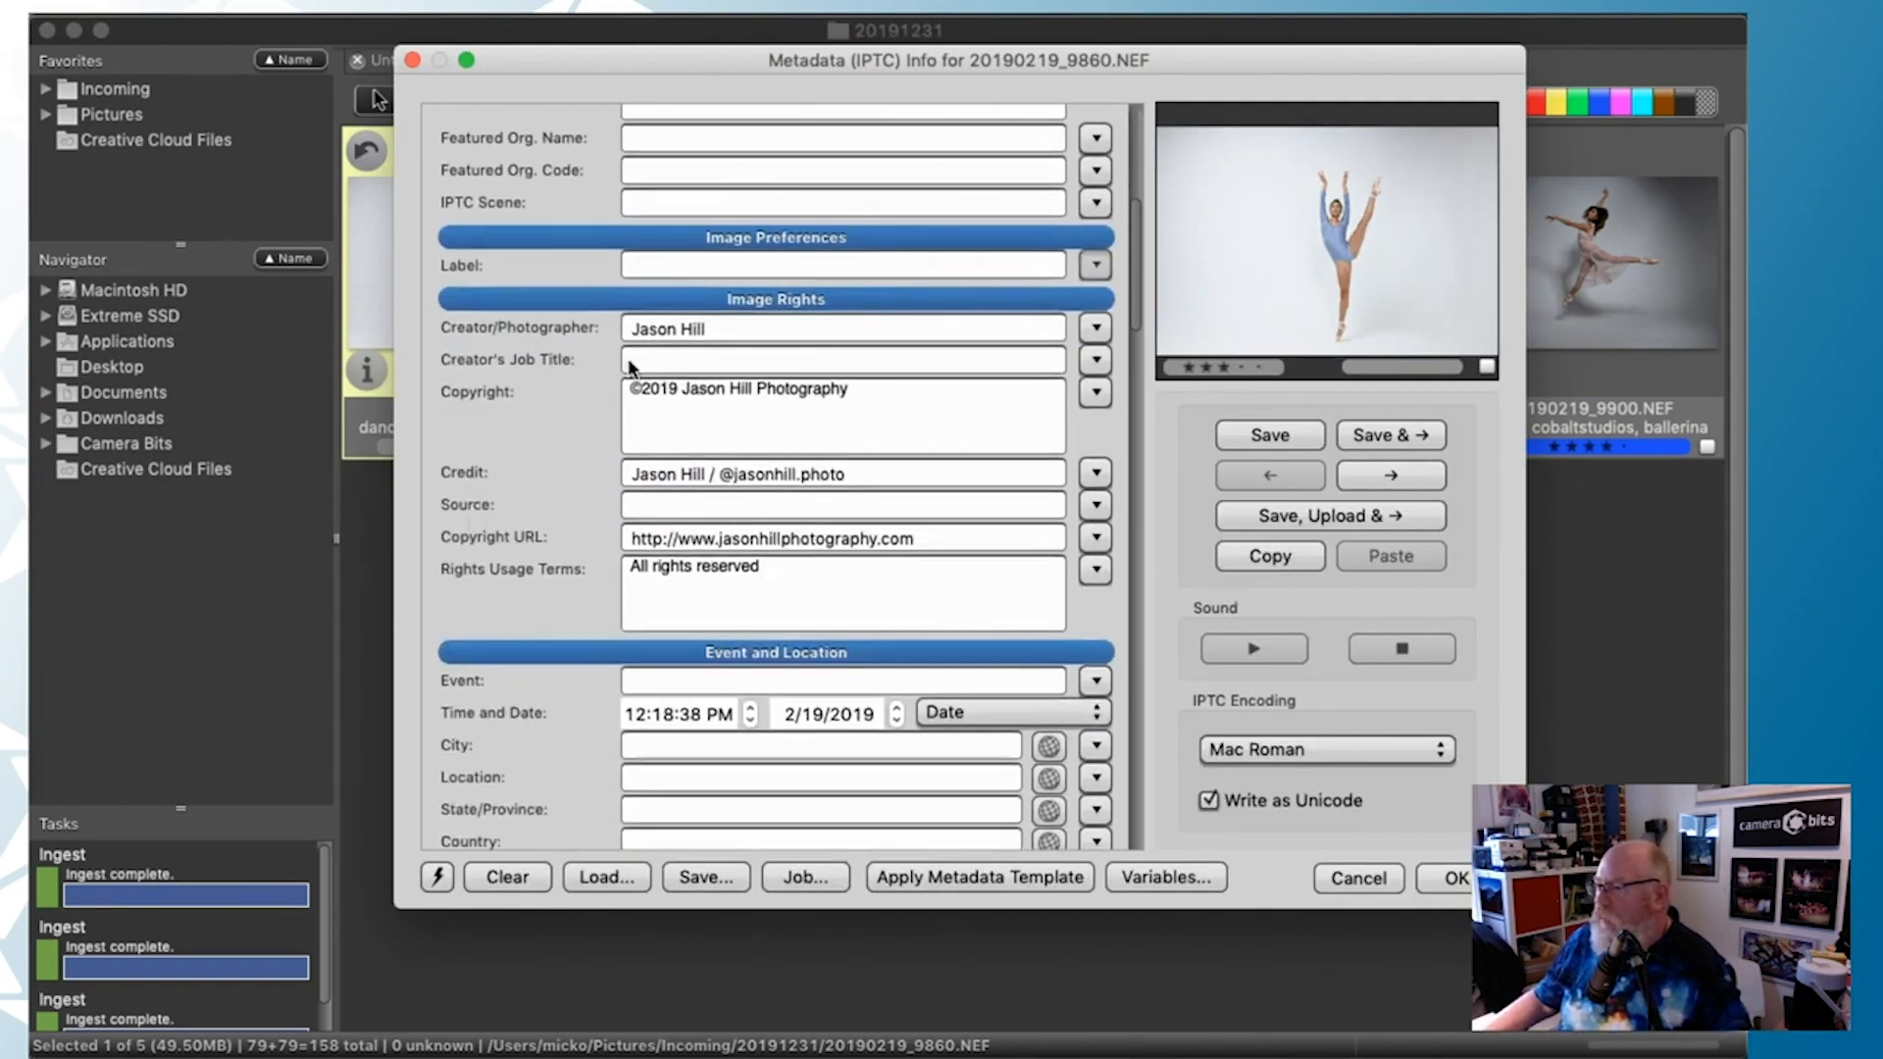
{"action": "scroll", "coordinate": [505, 482], "scroll_direction": "down", "scroll_amount": 1}
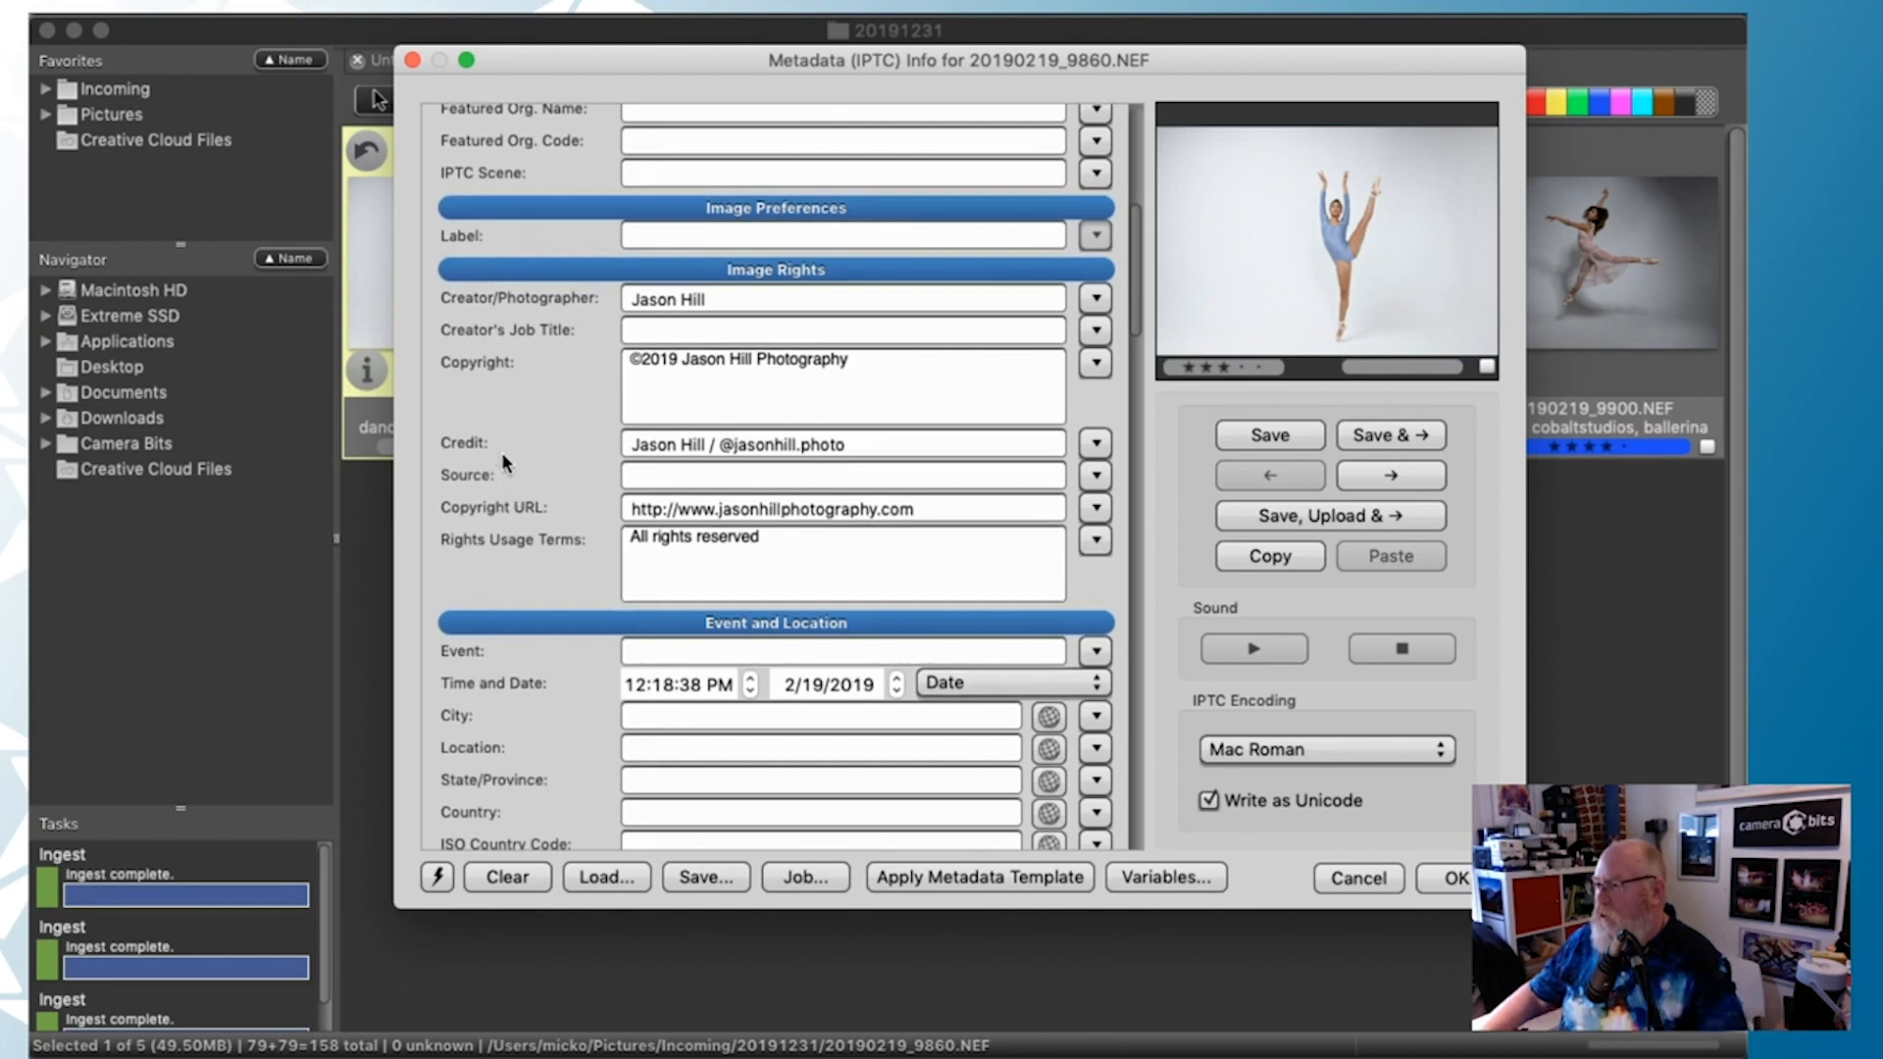
{"action": "scroll", "coordinate": [502, 451], "scroll_direction": "up", "scroll_amount": 9}
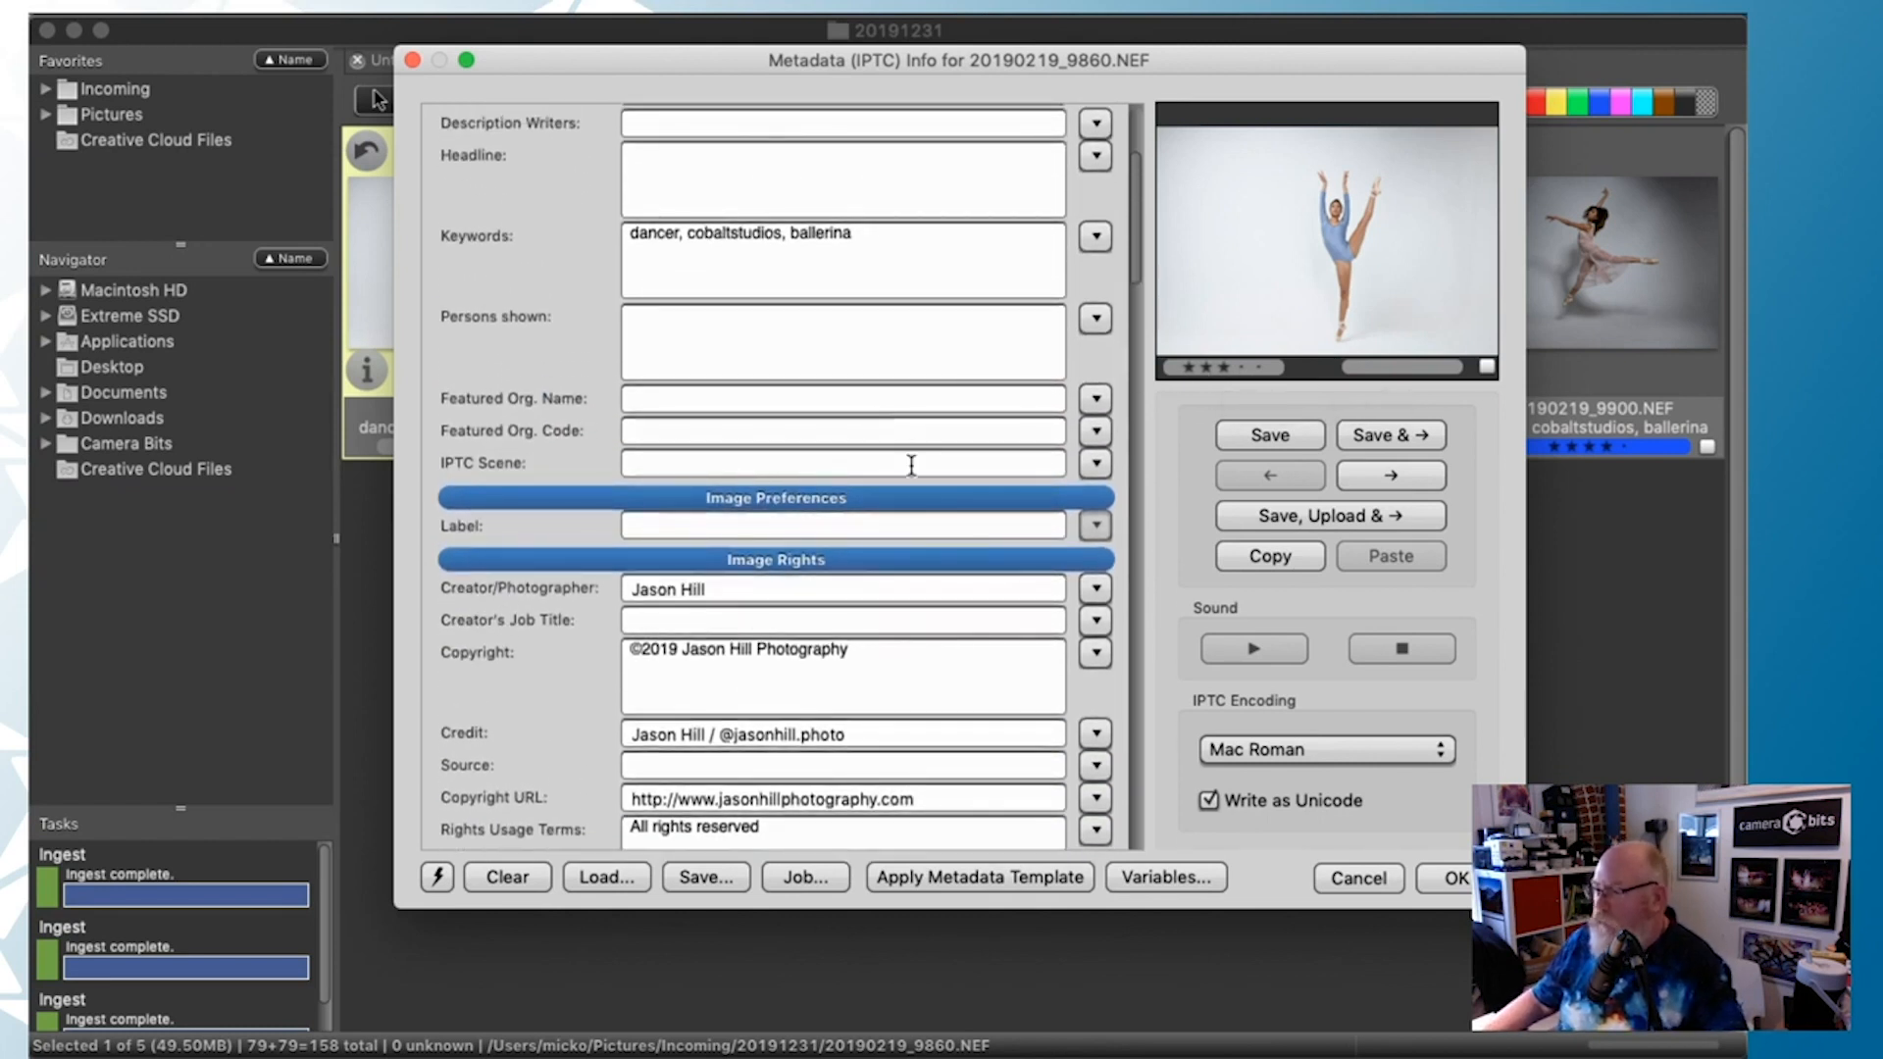
{"action": "scroll", "coordinate": [744, 398], "scroll_direction": "up", "scroll_amount": 5}
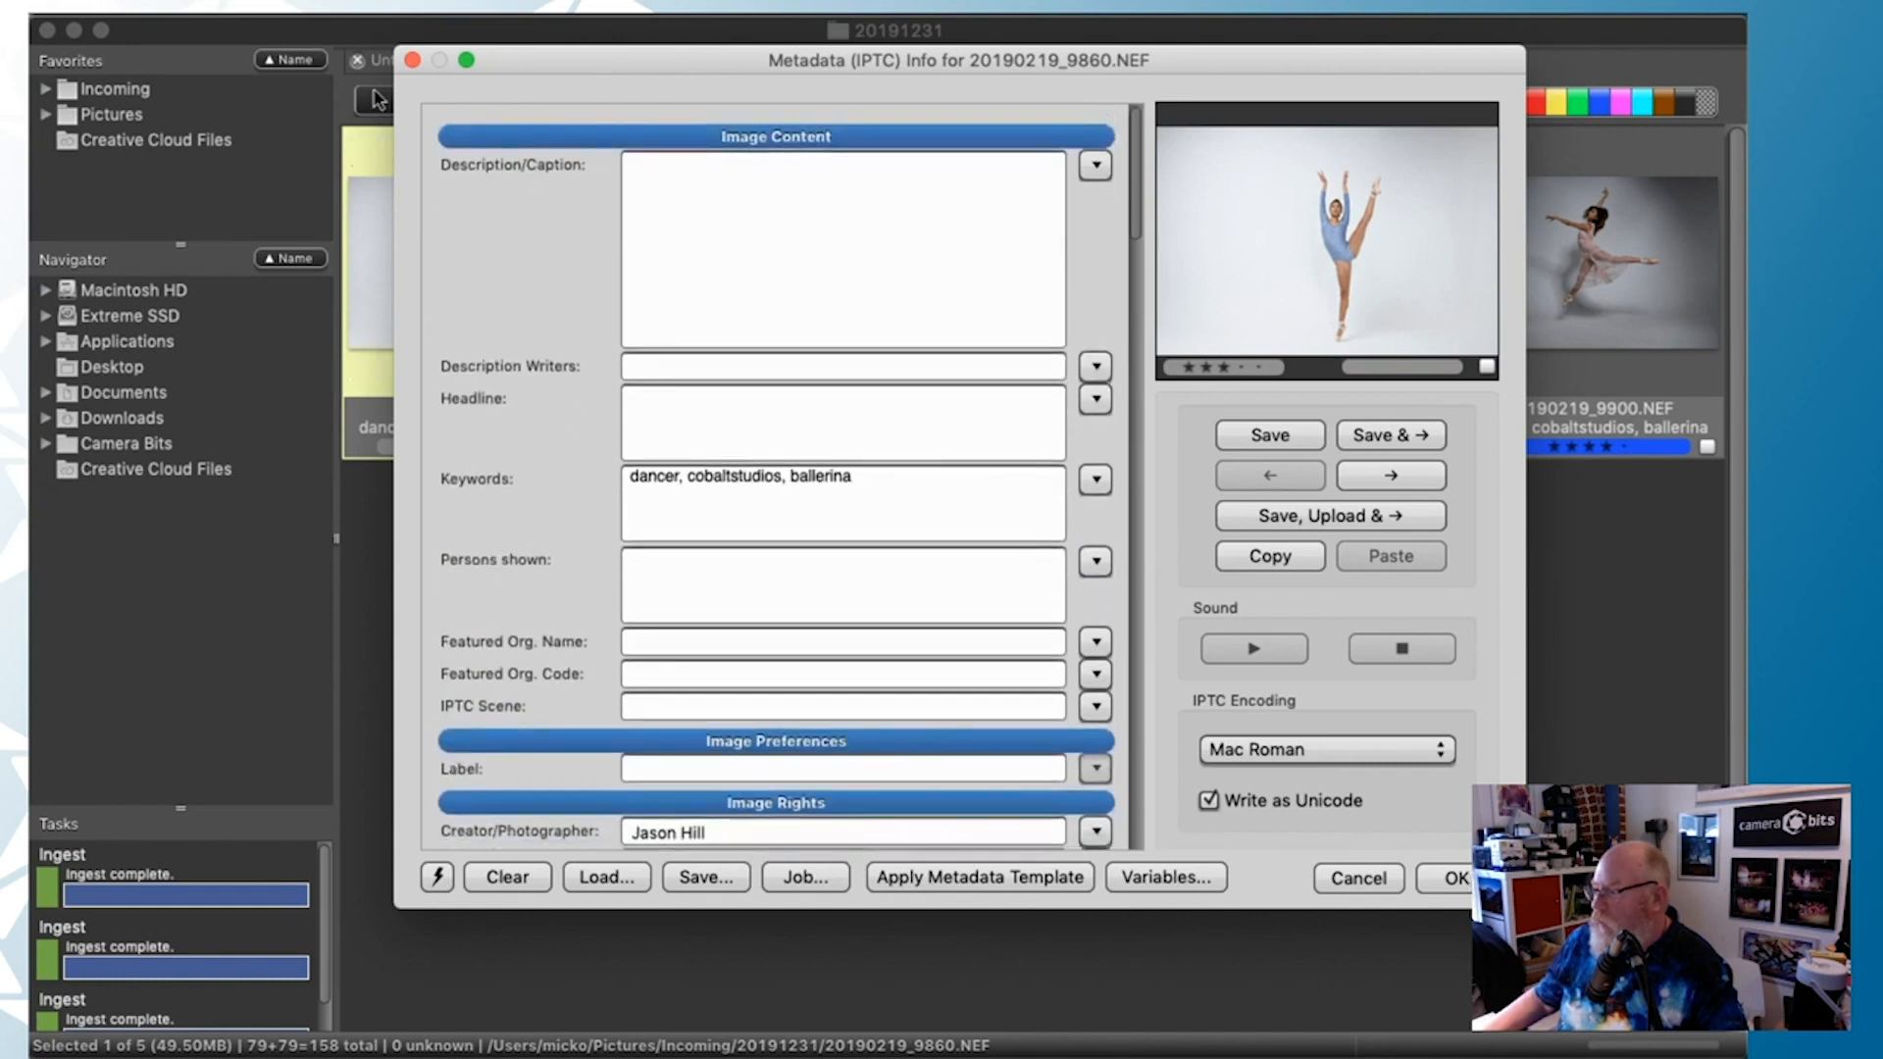
{"action": "left_click", "coordinate": [1444, 878]}
Select all five photos and try to send them to Lightroom Classic, continuing its launch without repairing the user folder permissions
{"action": "mouse_move", "coordinate": [1138, 324]}
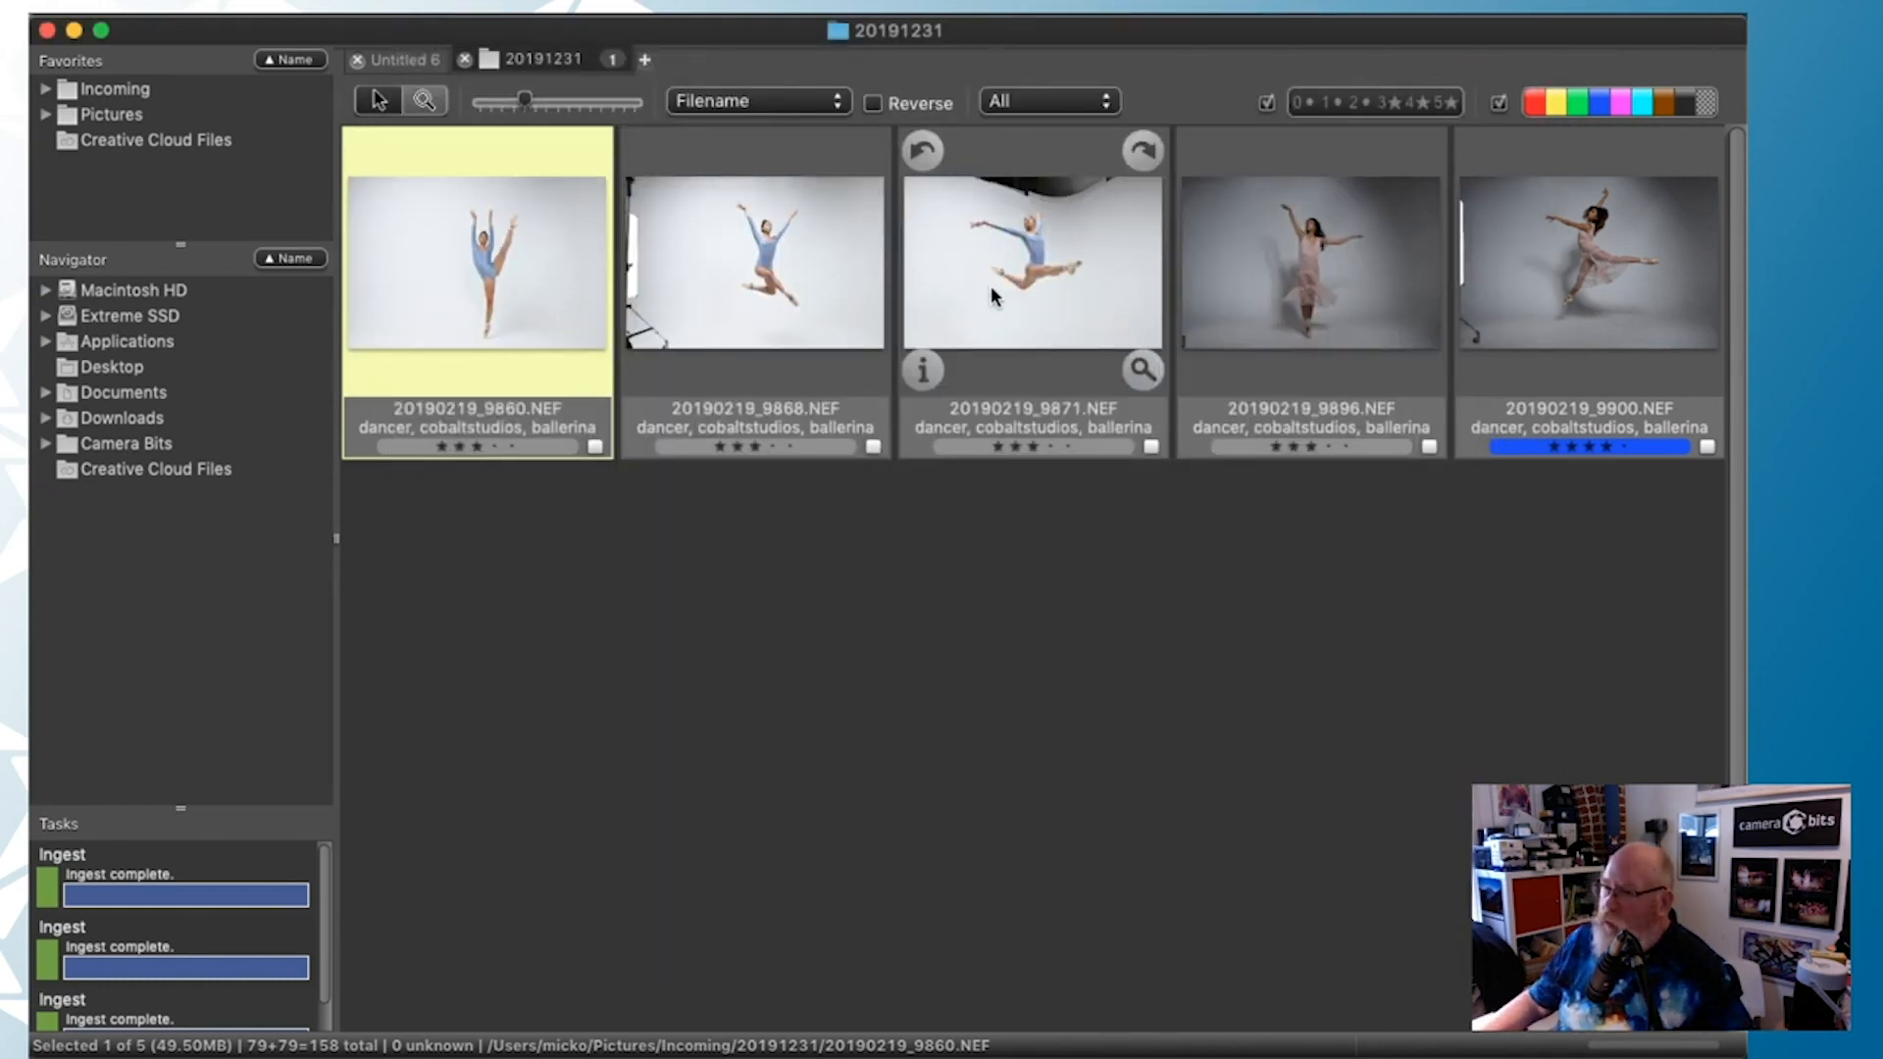
{"action": "mouse_move", "coordinate": [1558, 273]}
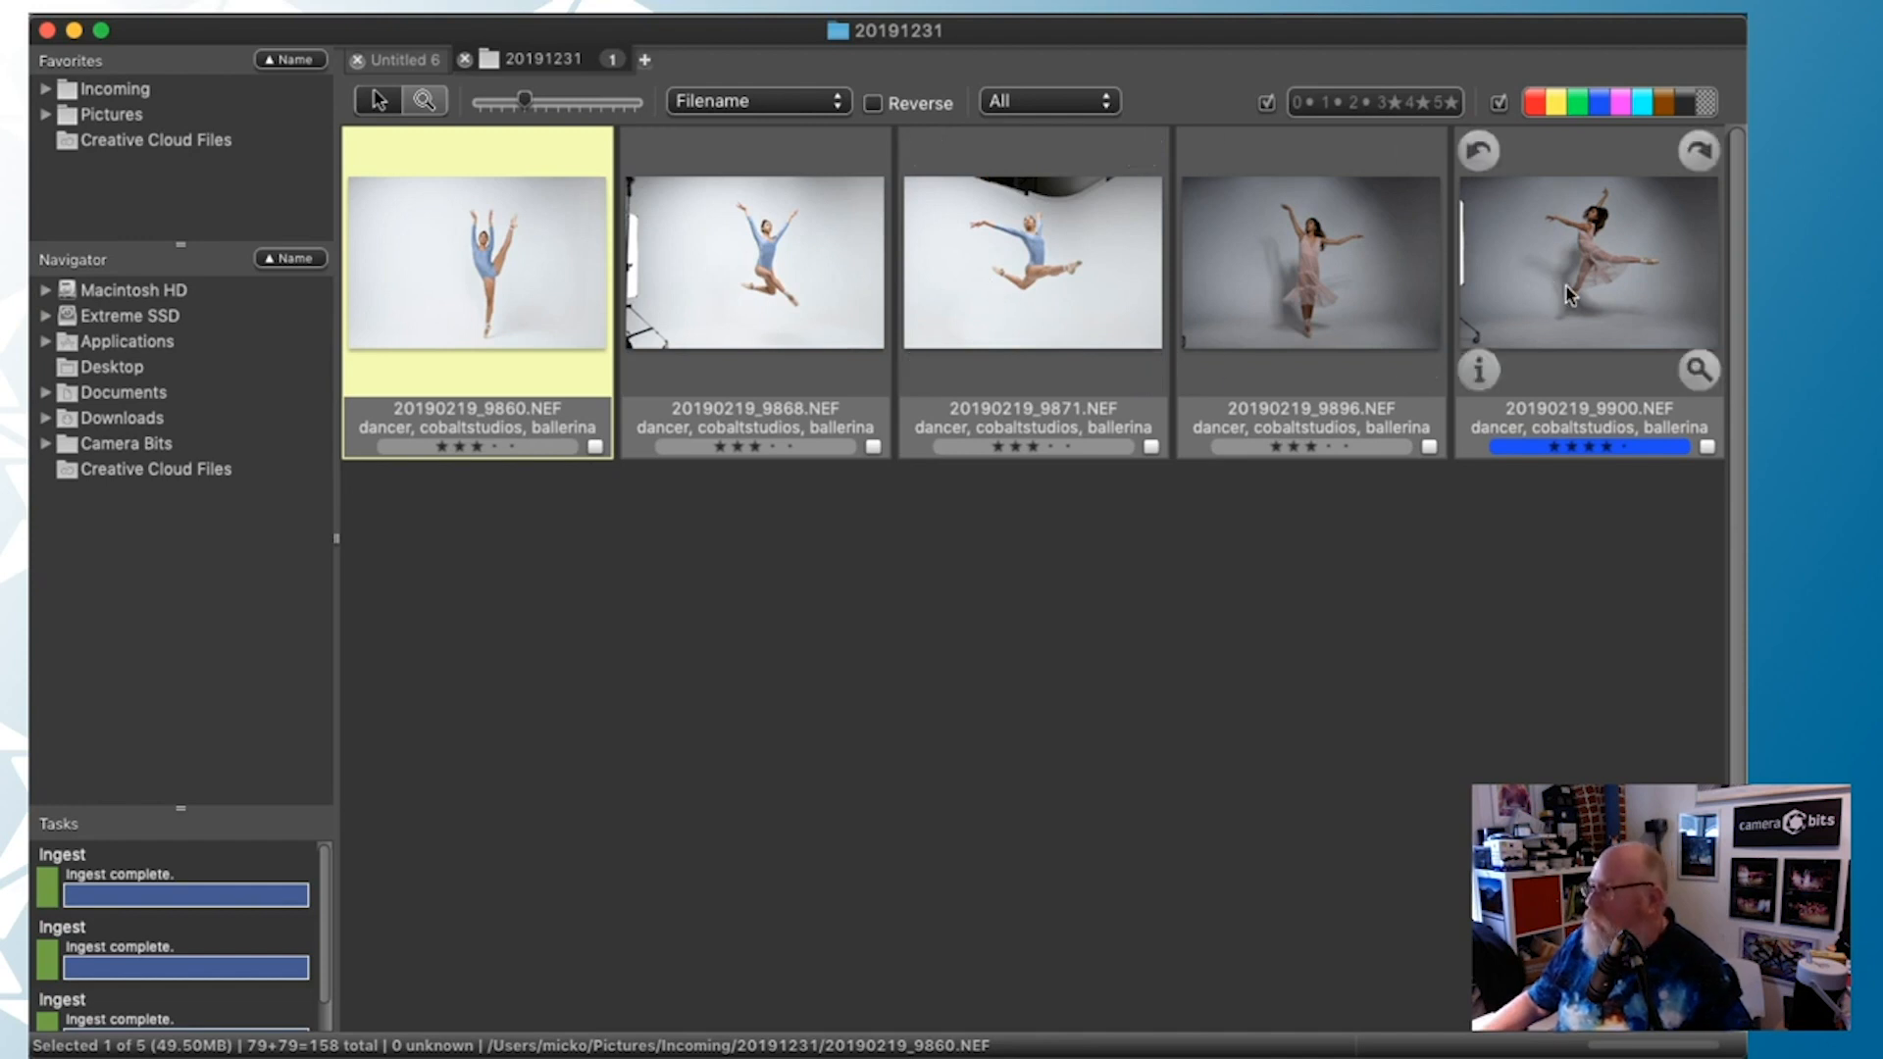
{"action": "key", "text": "super+a"}
{"action": "left_click_drag", "start_coordinate": [981, 250], "coordinate": [1029, 853]}
{"action": "left_click", "coordinate": [1035, 1020]}
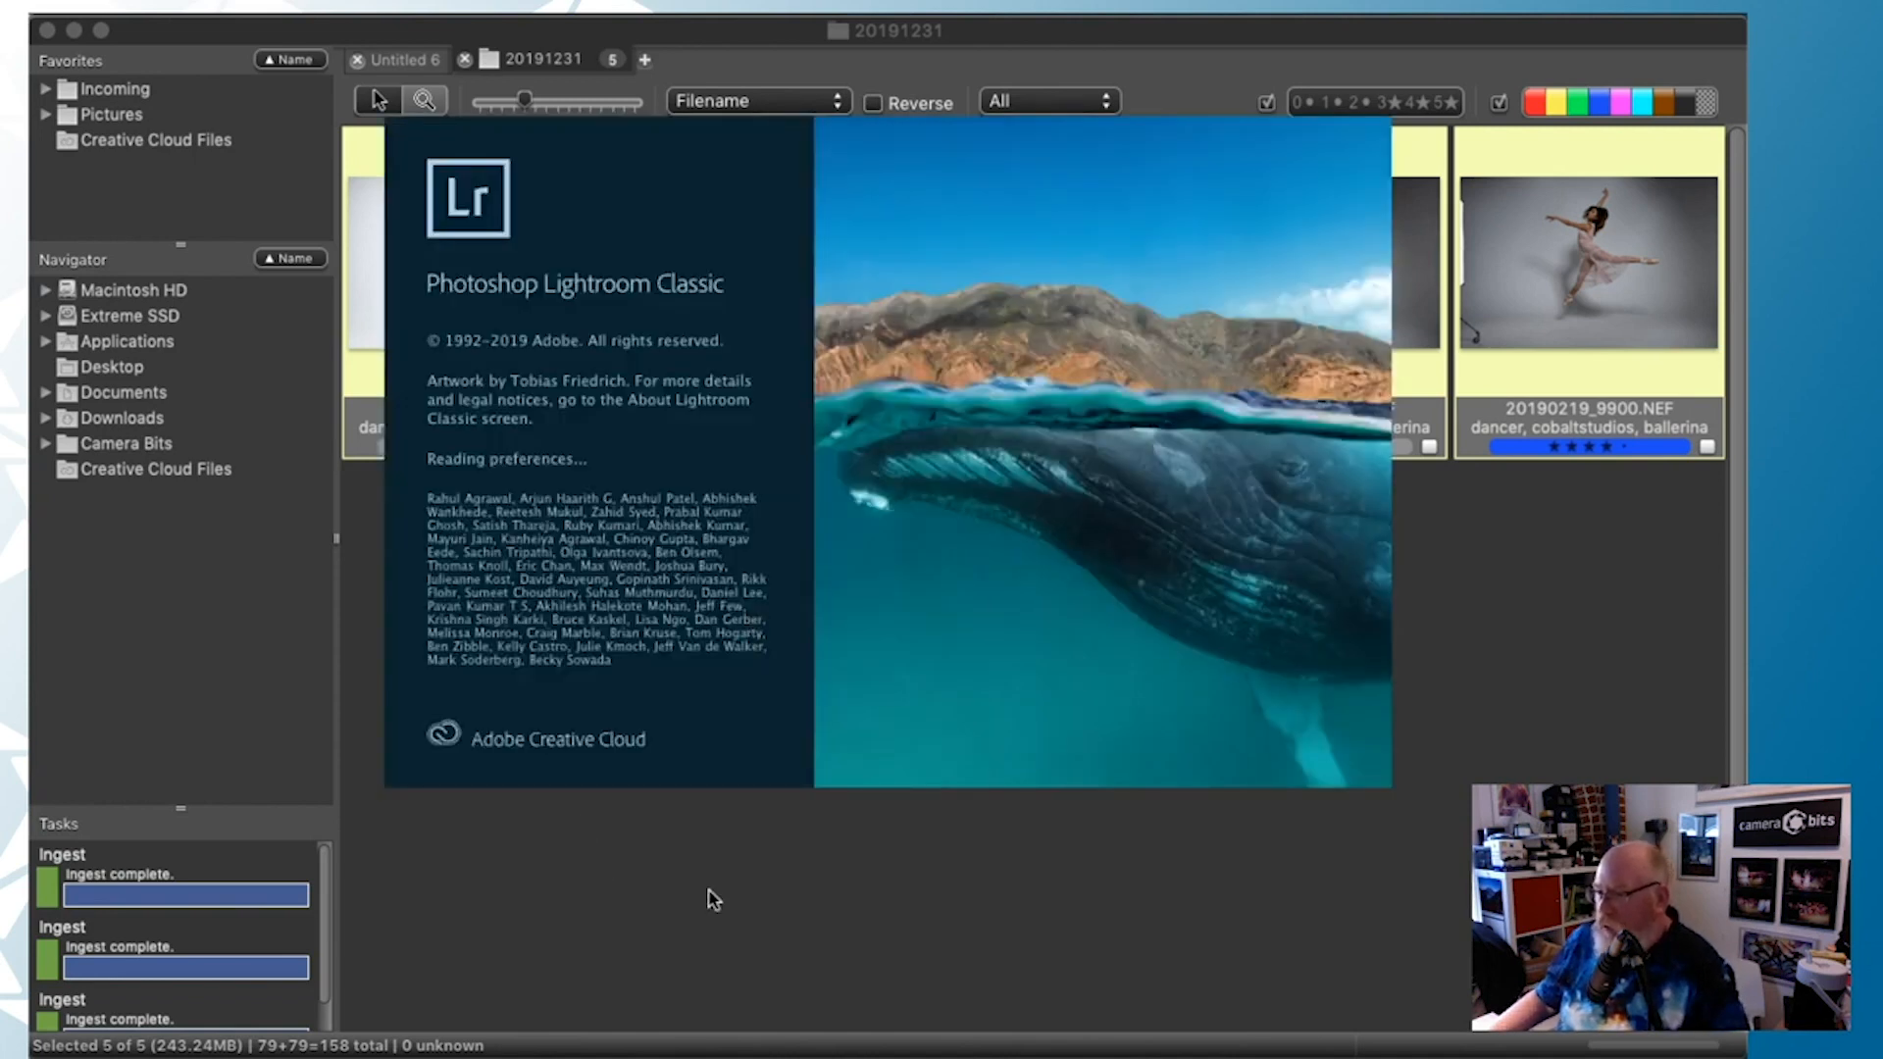
{"action": "left_click", "coordinate": [686, 844]}
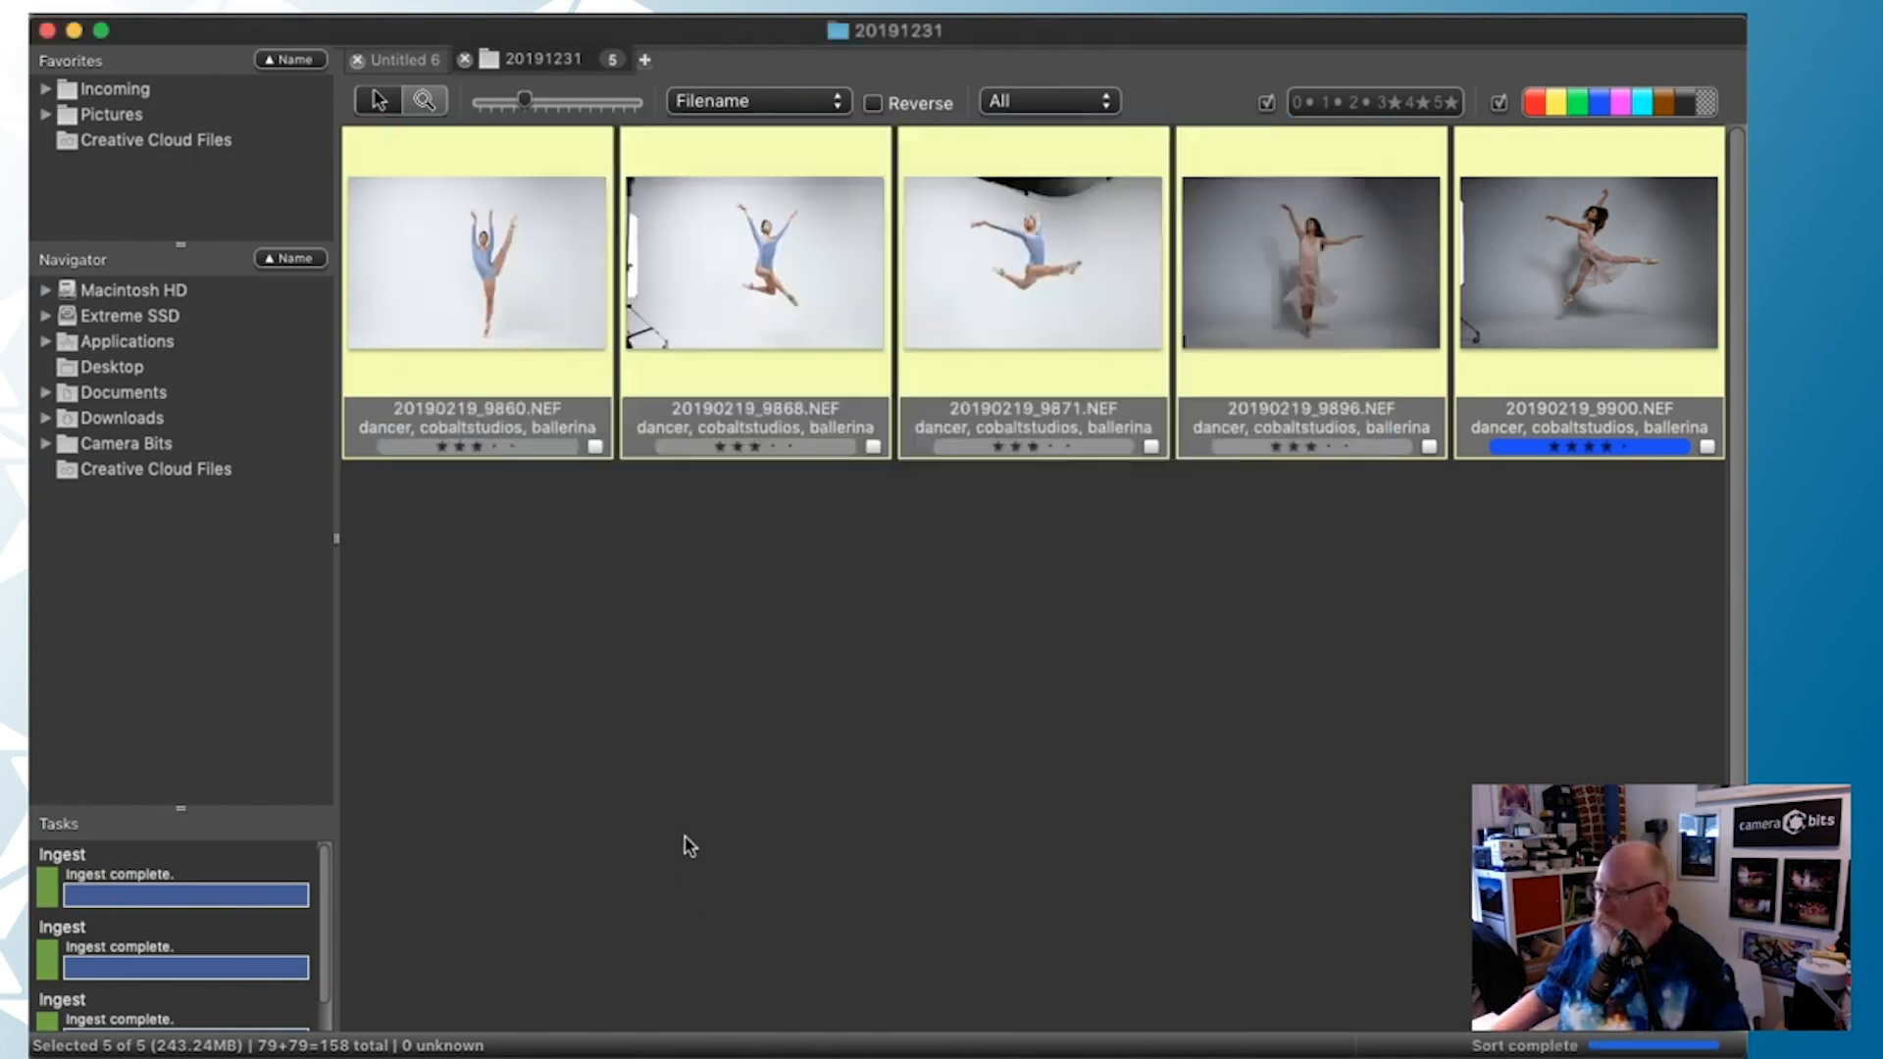
{"action": "left_click", "coordinate": [716, 699]}
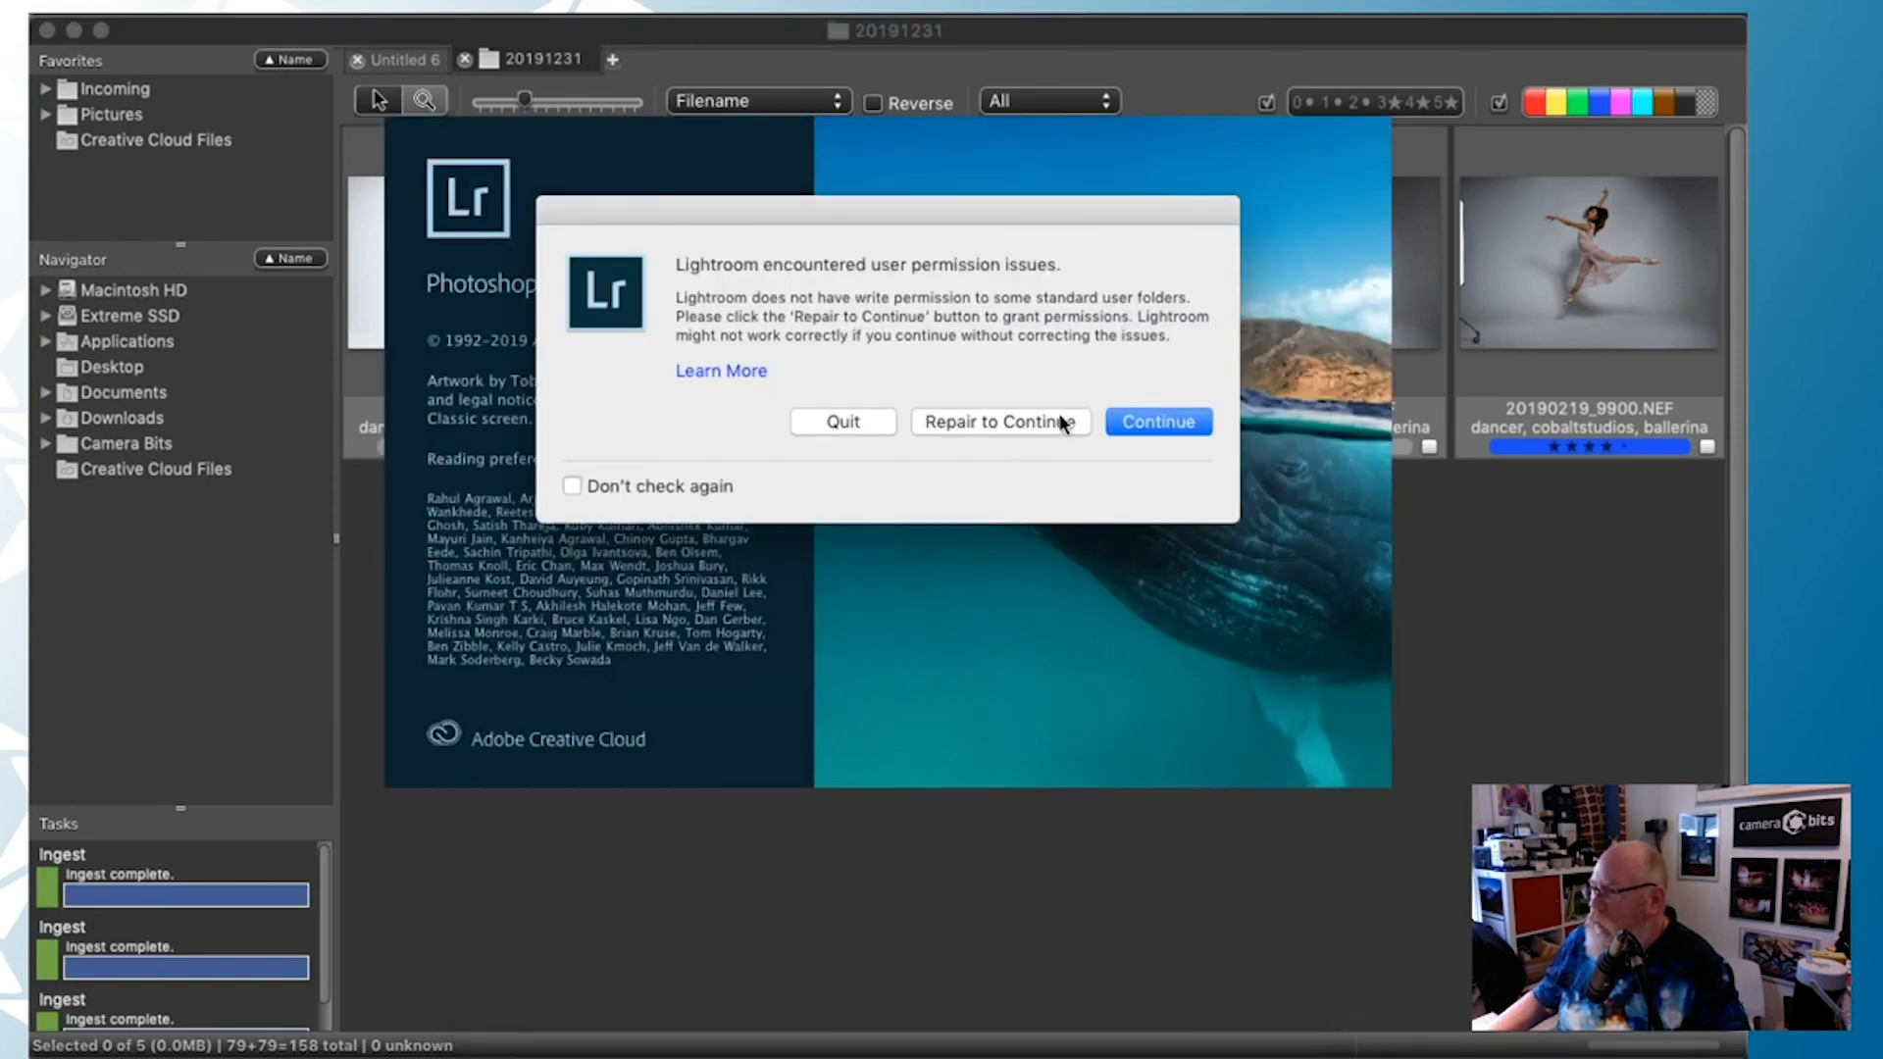
{"action": "left_click", "coordinate": [1152, 417]}
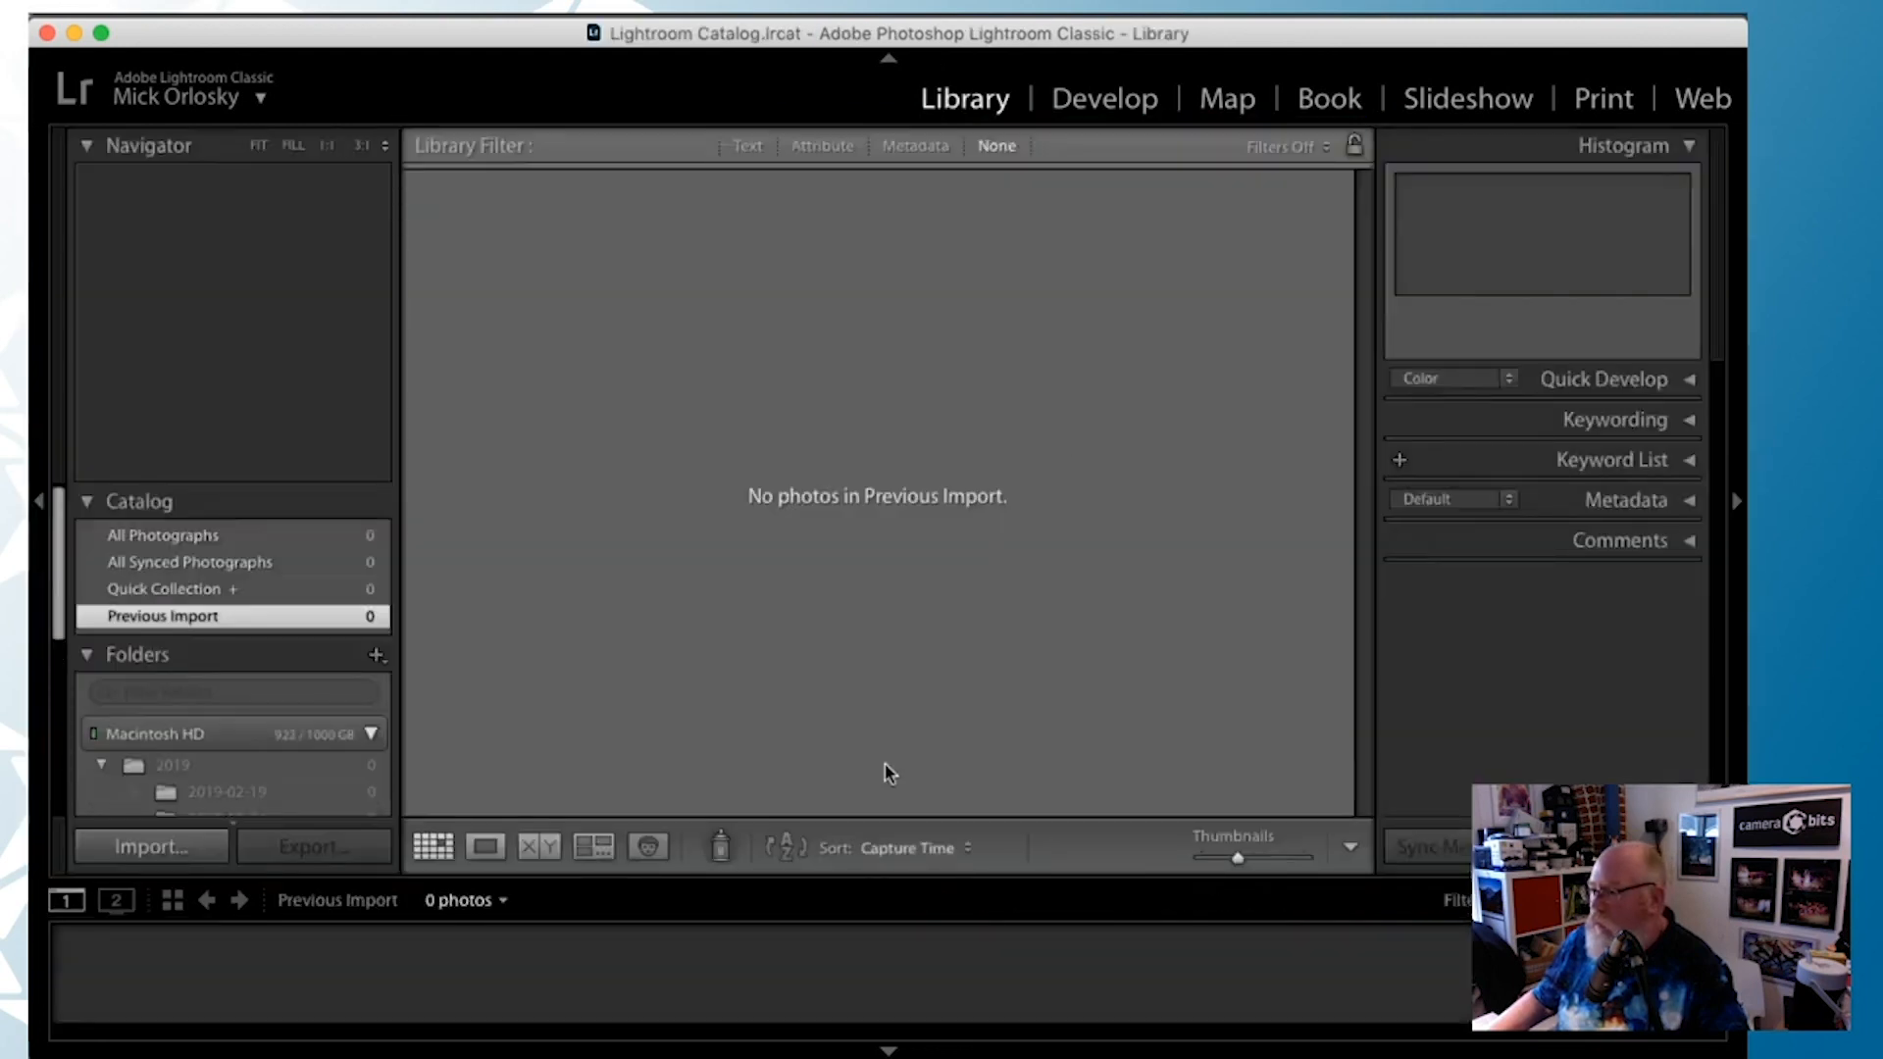
Send all five filtered photos from Photo Mechanic to Lightroom Classic, import the checked ones with Copy, and switch back to Photo Mechanic
{"action": "mouse_move", "coordinate": [863, 1042]}
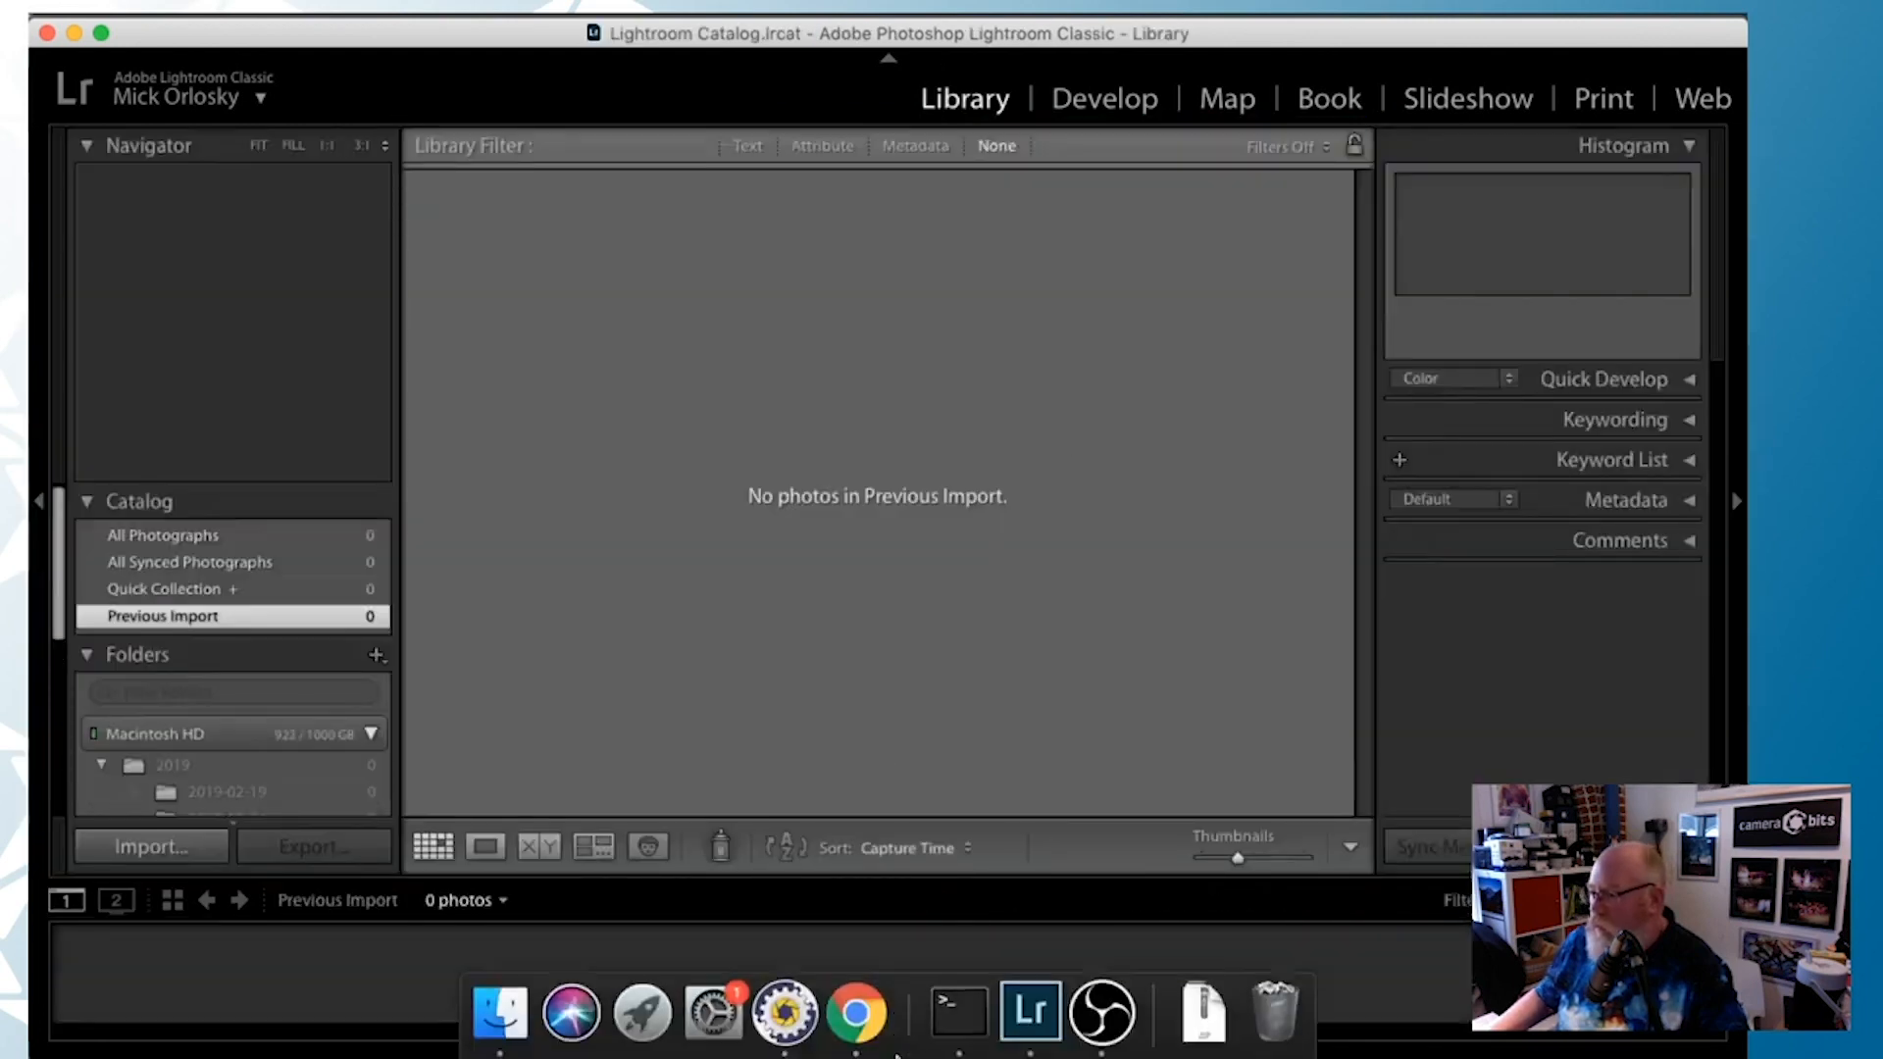
{"action": "left_click", "coordinate": [790, 1038]}
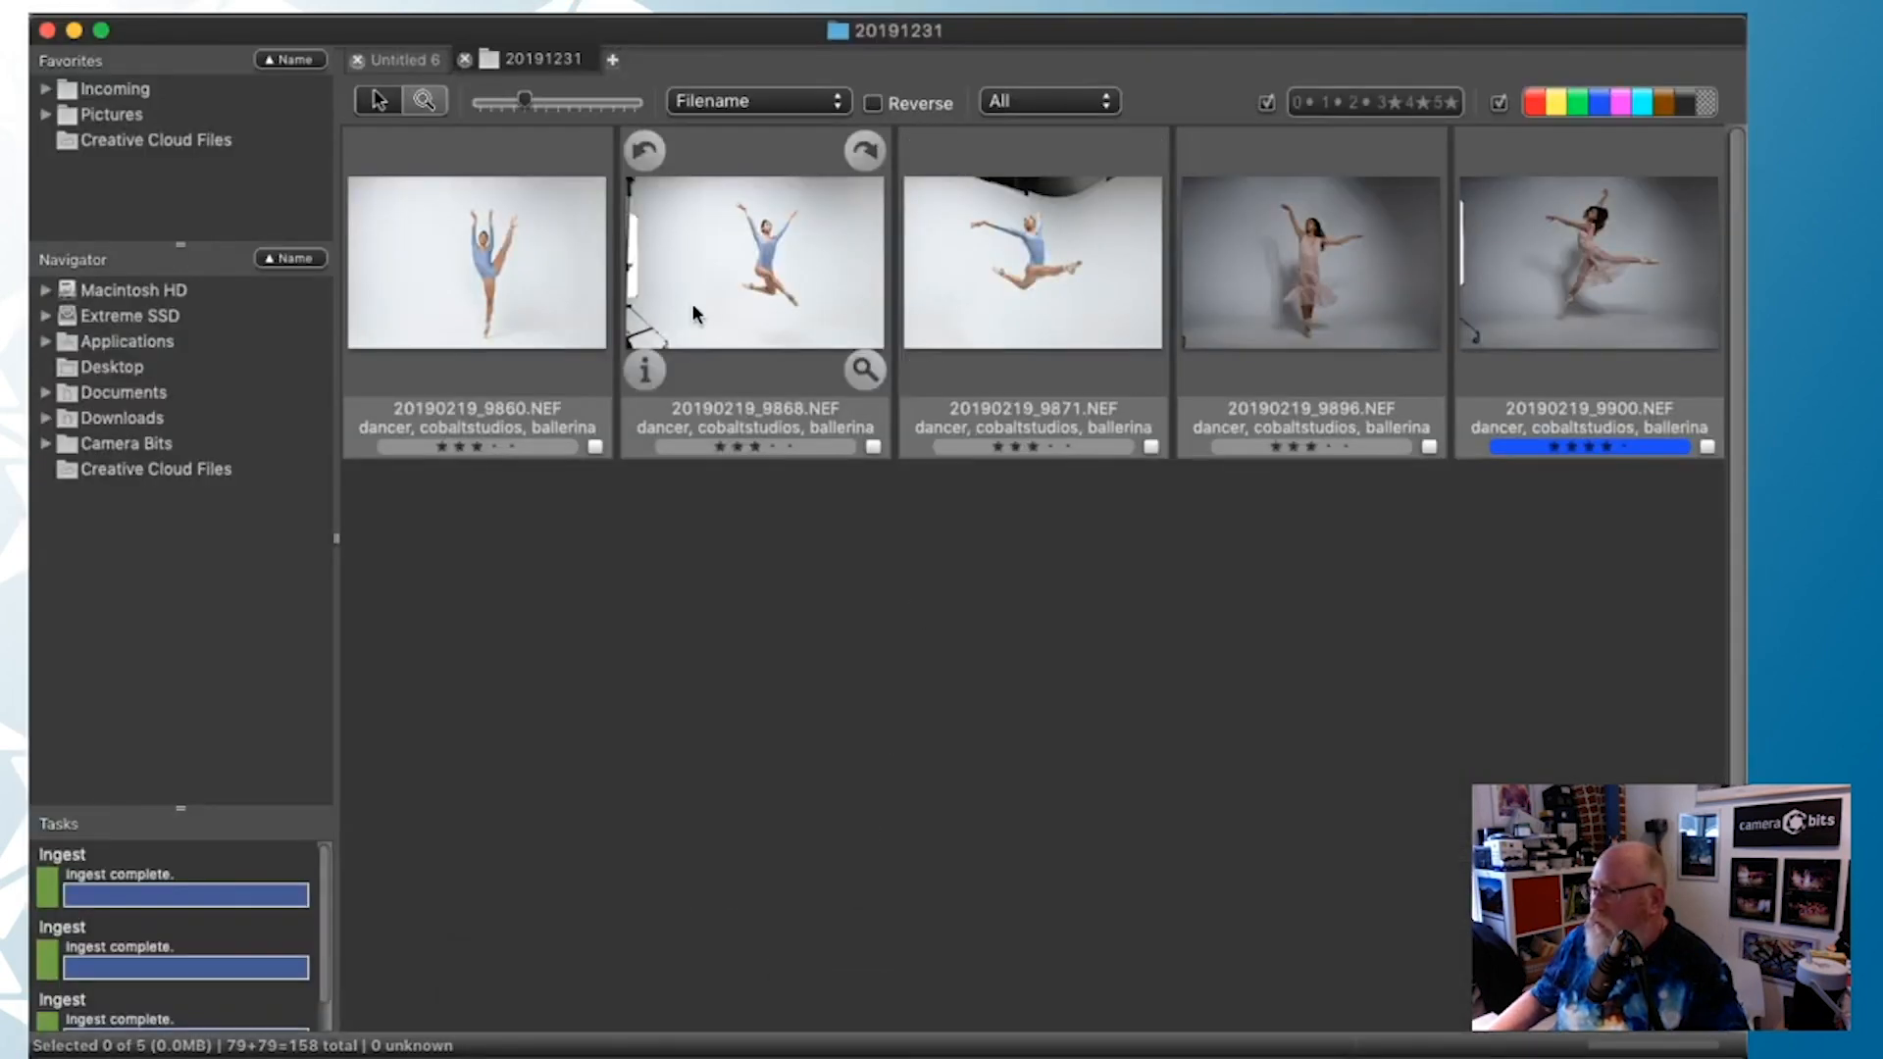
{"action": "key", "text": "super+a"}
{"action": "left_click_drag", "start_coordinate": [713, 276], "coordinate": [1047, 1045]}
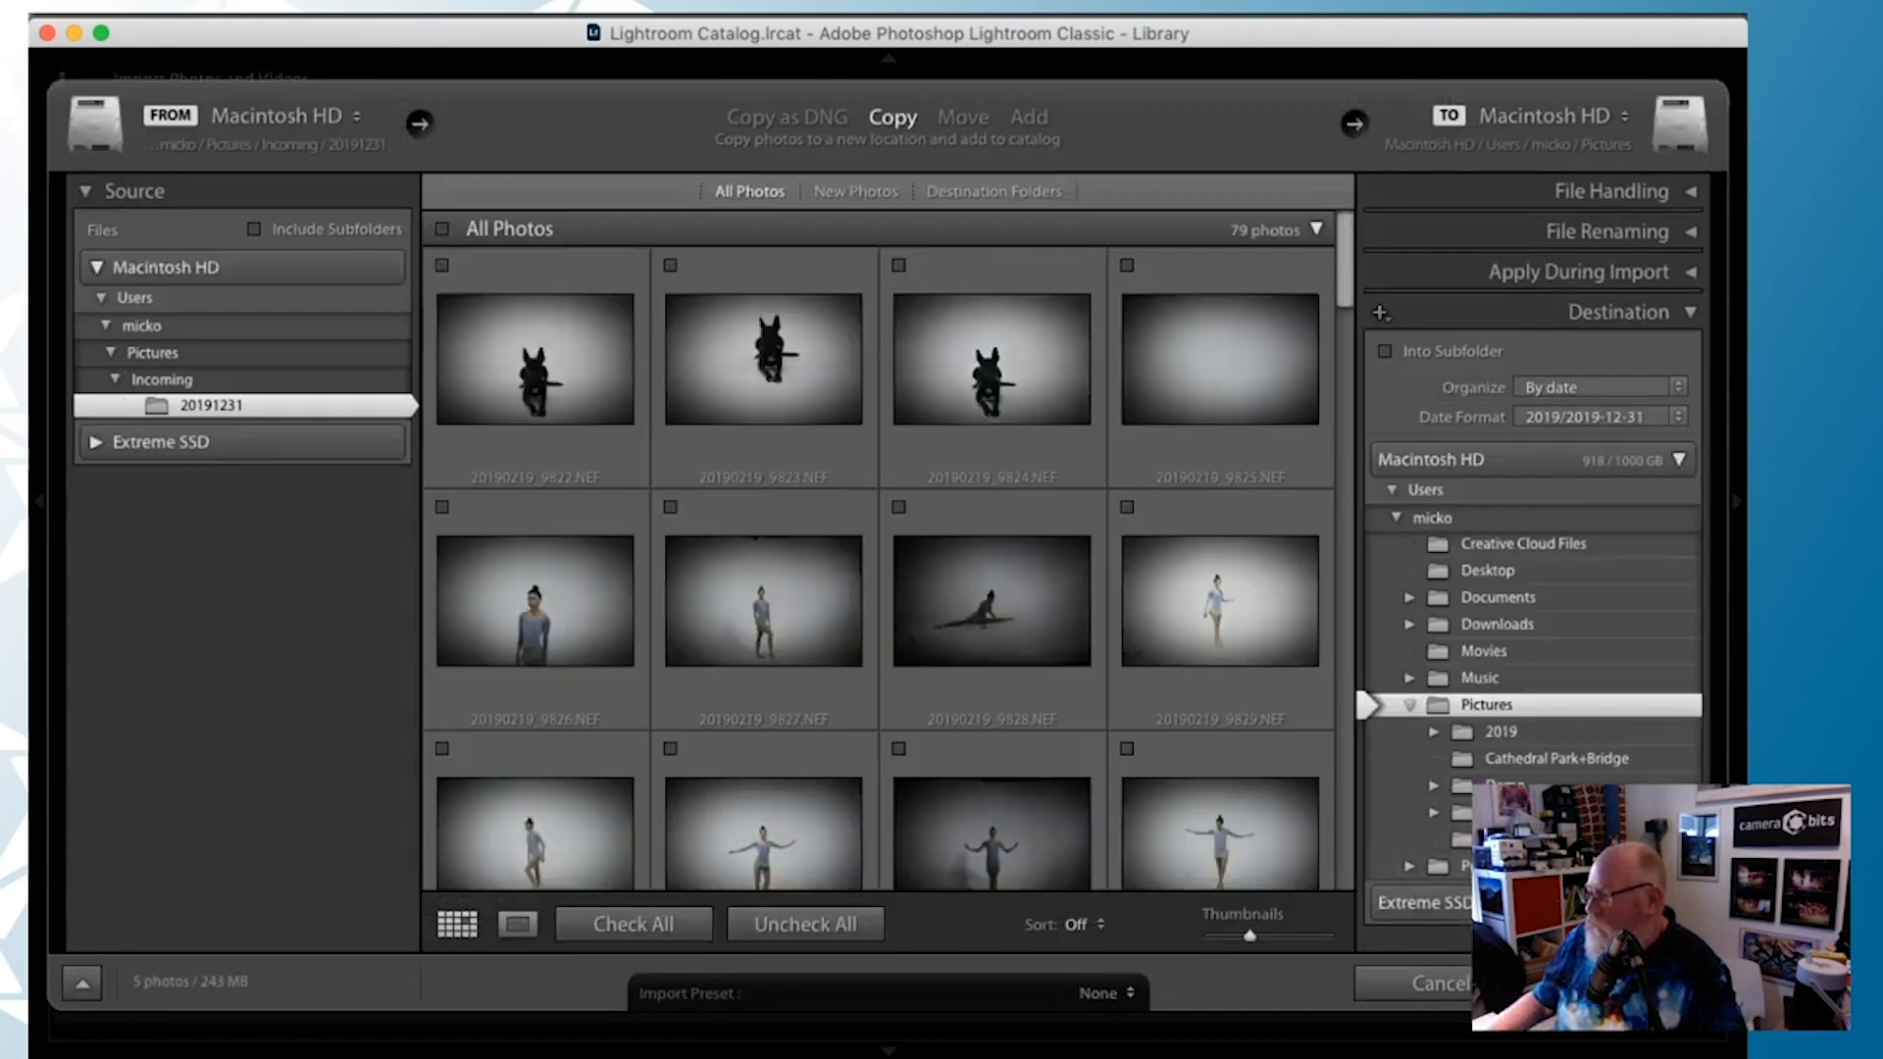
{"action": "scroll", "coordinate": [898, 669], "scroll_direction": "down", "scroll_amount": 10}
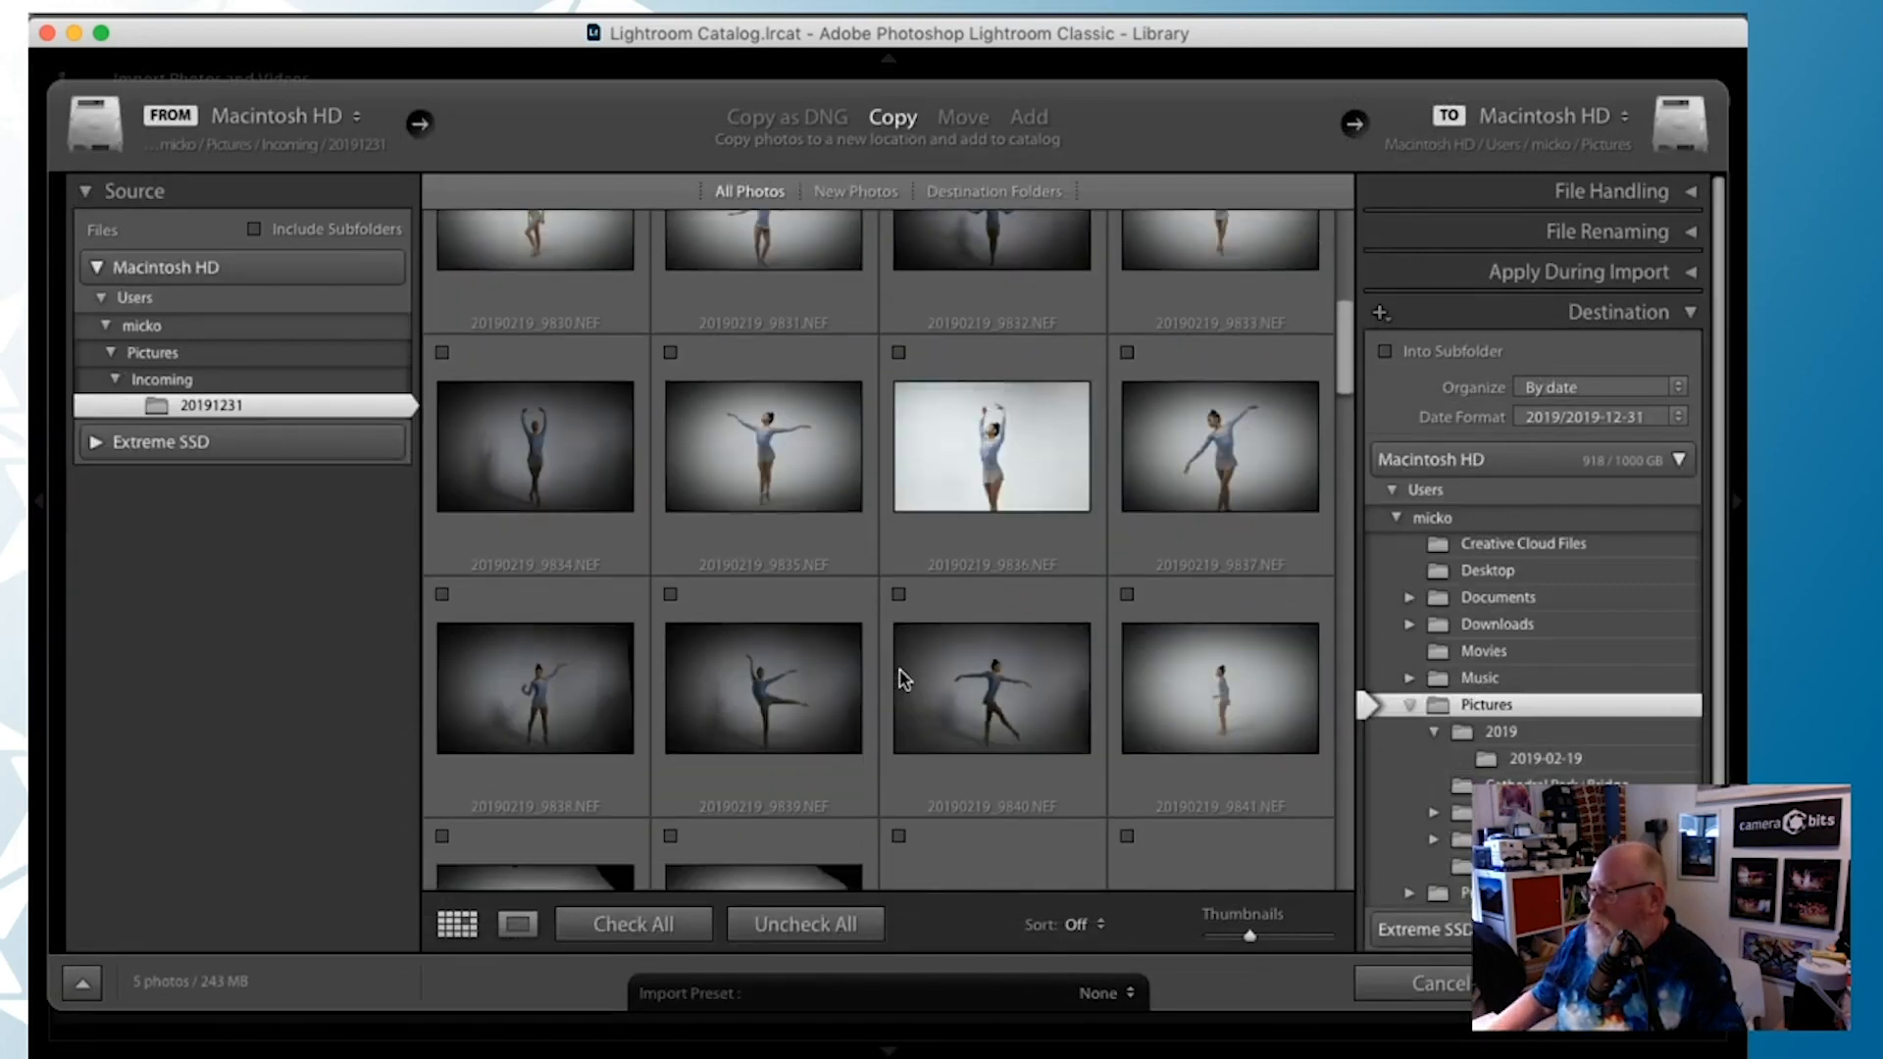
{"action": "scroll", "coordinate": [903, 679], "scroll_direction": "down", "scroll_amount": 12}
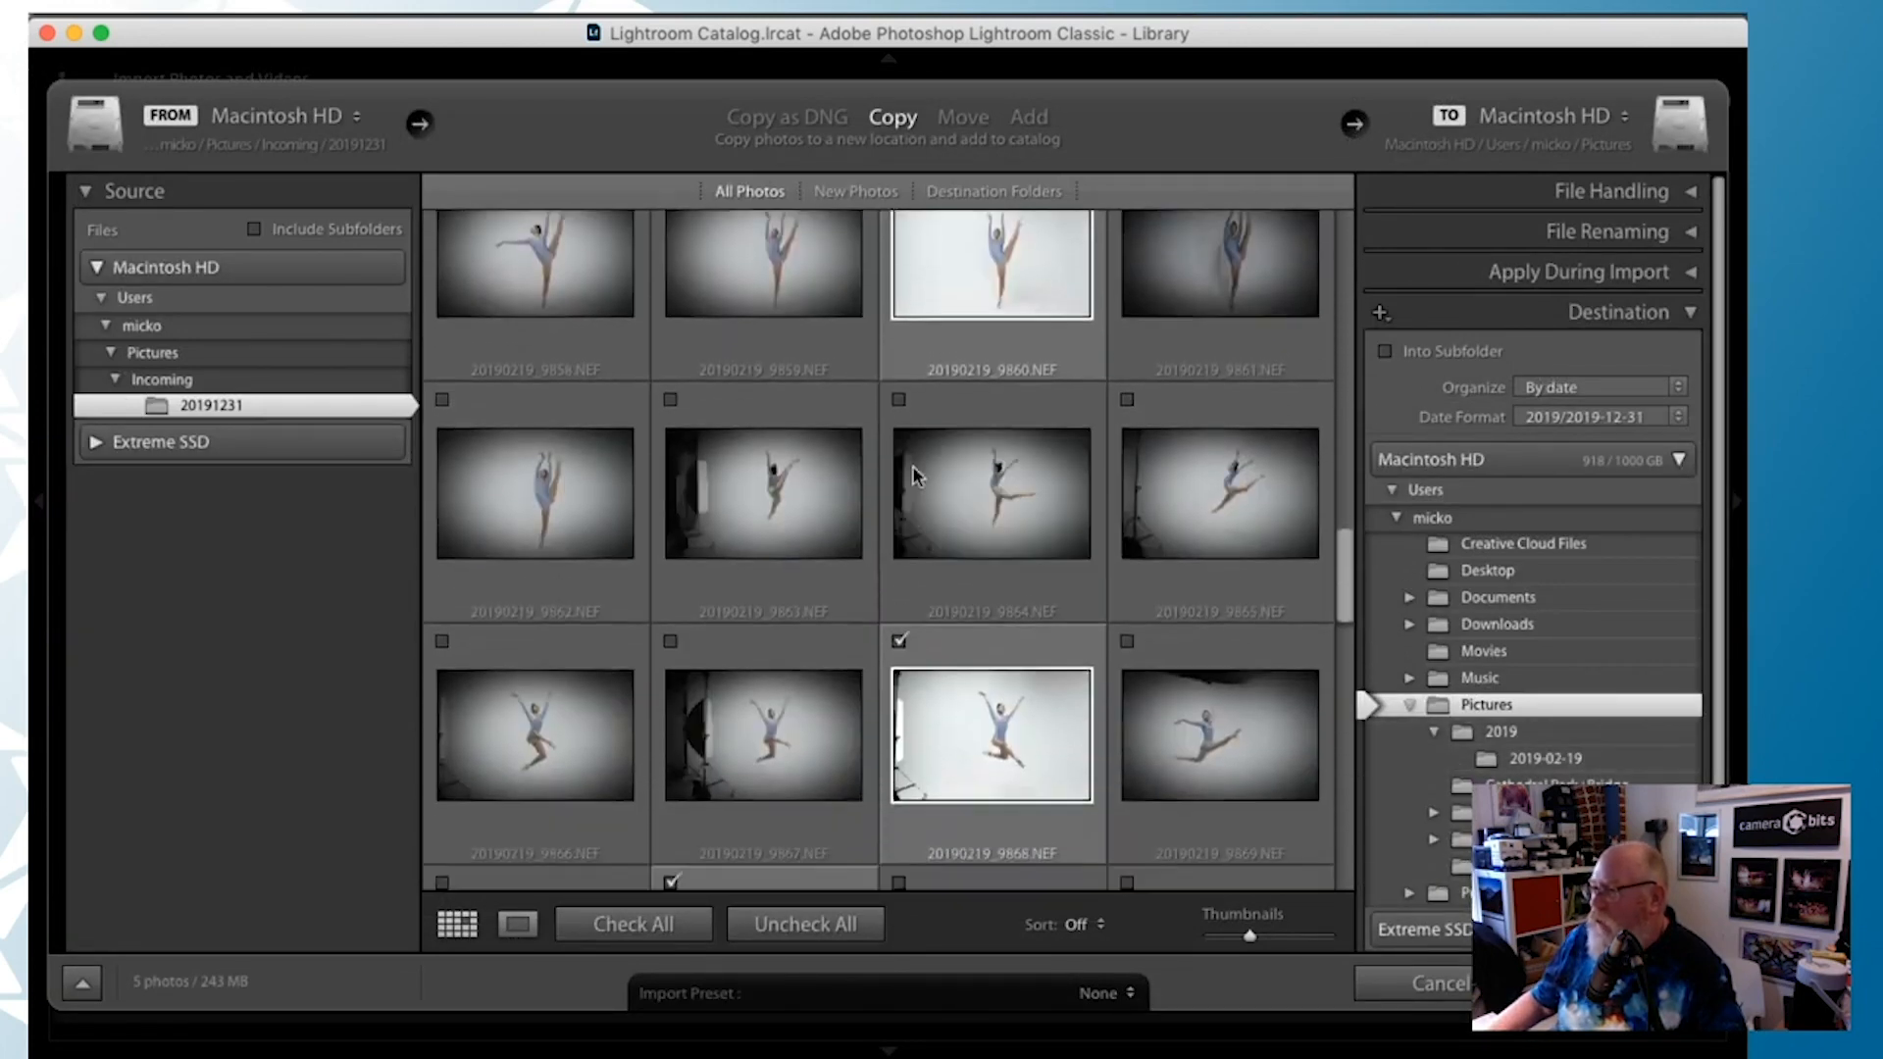
{"action": "left_click", "coordinate": [1648, 983]}
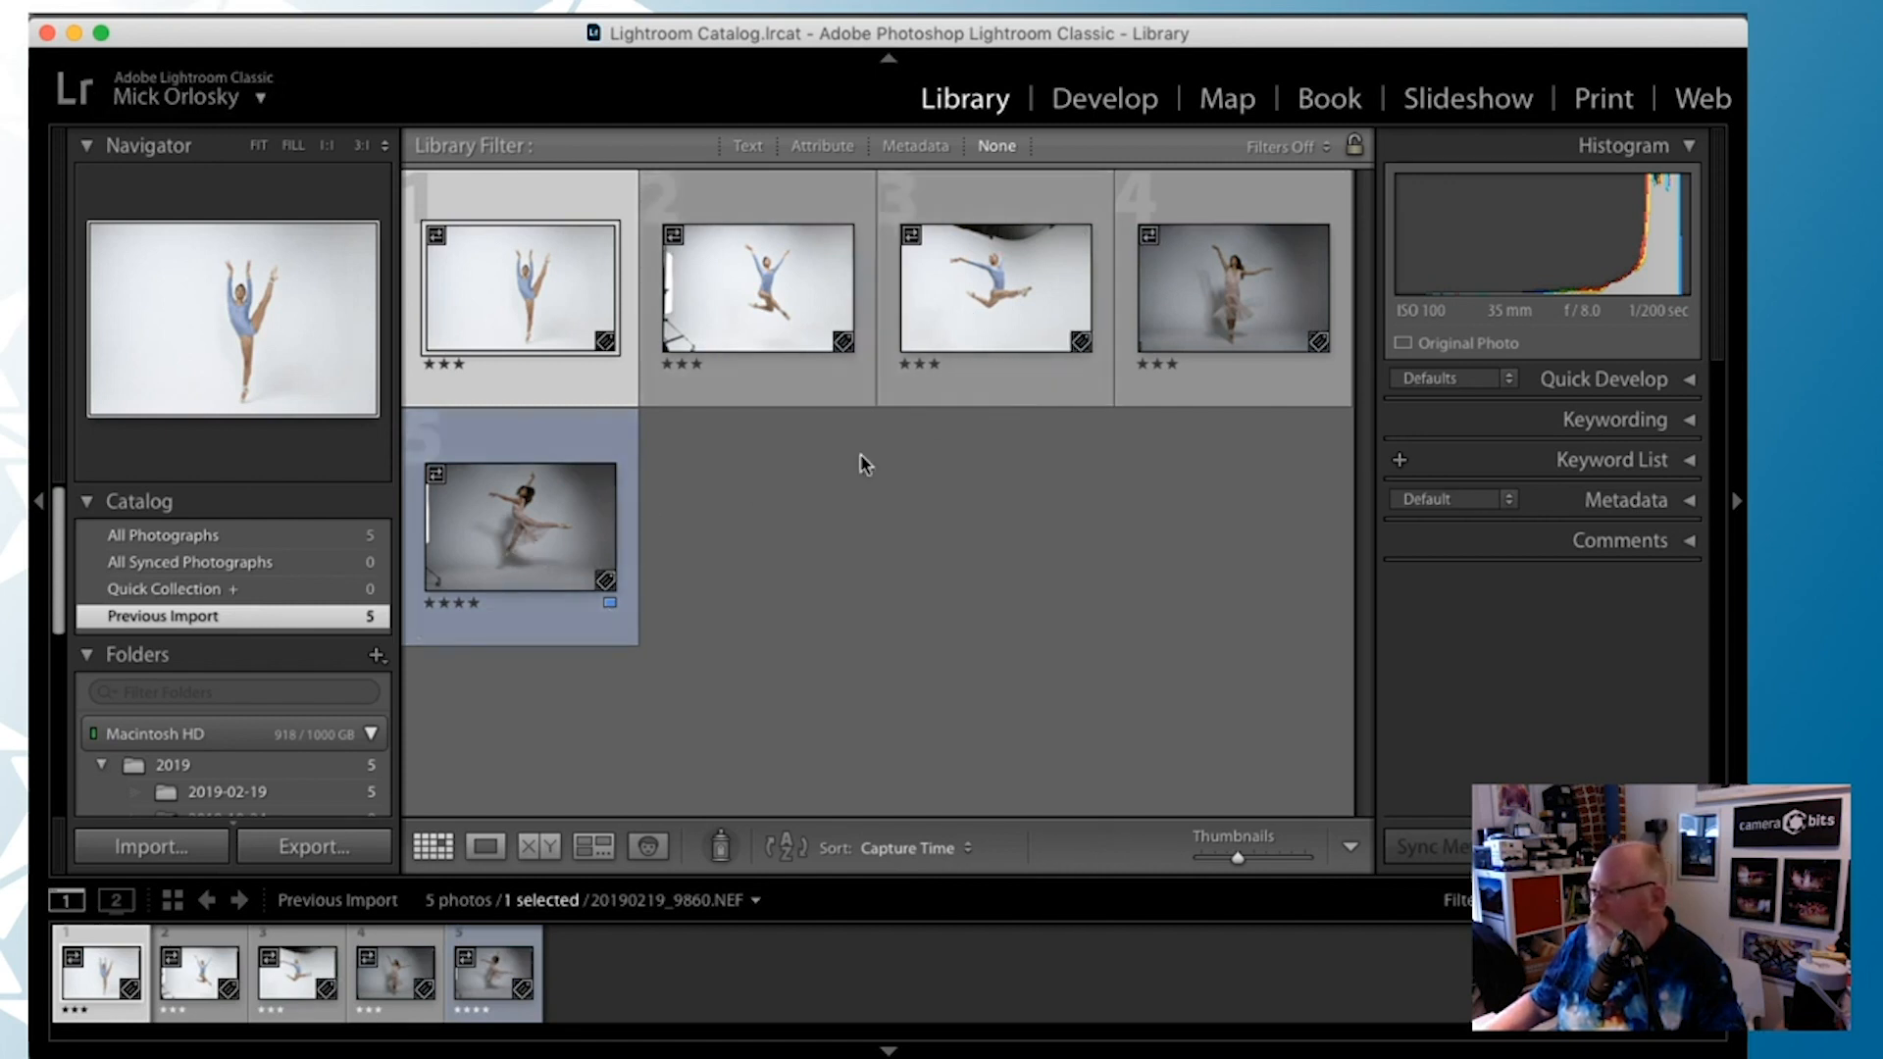
{"action": "mouse_move", "coordinate": [591, 616]}
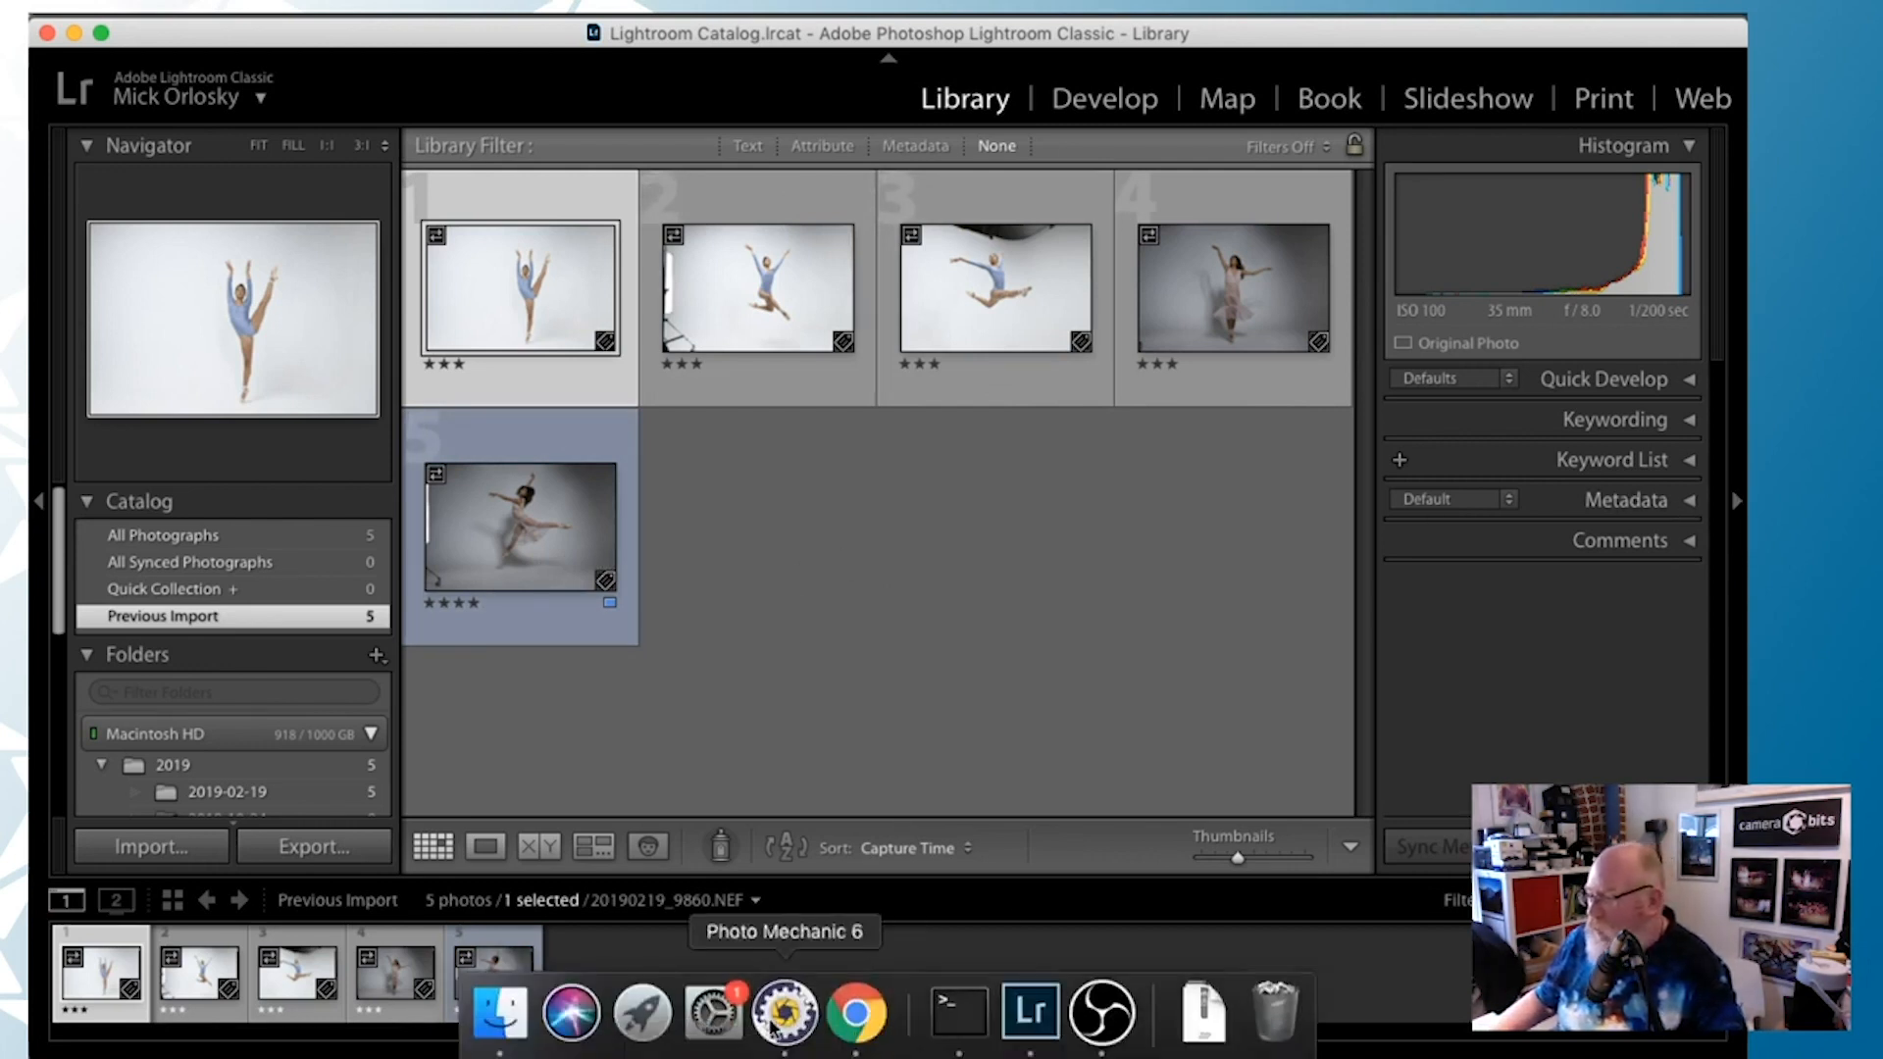
{"action": "left_click", "coordinate": [774, 1028]}
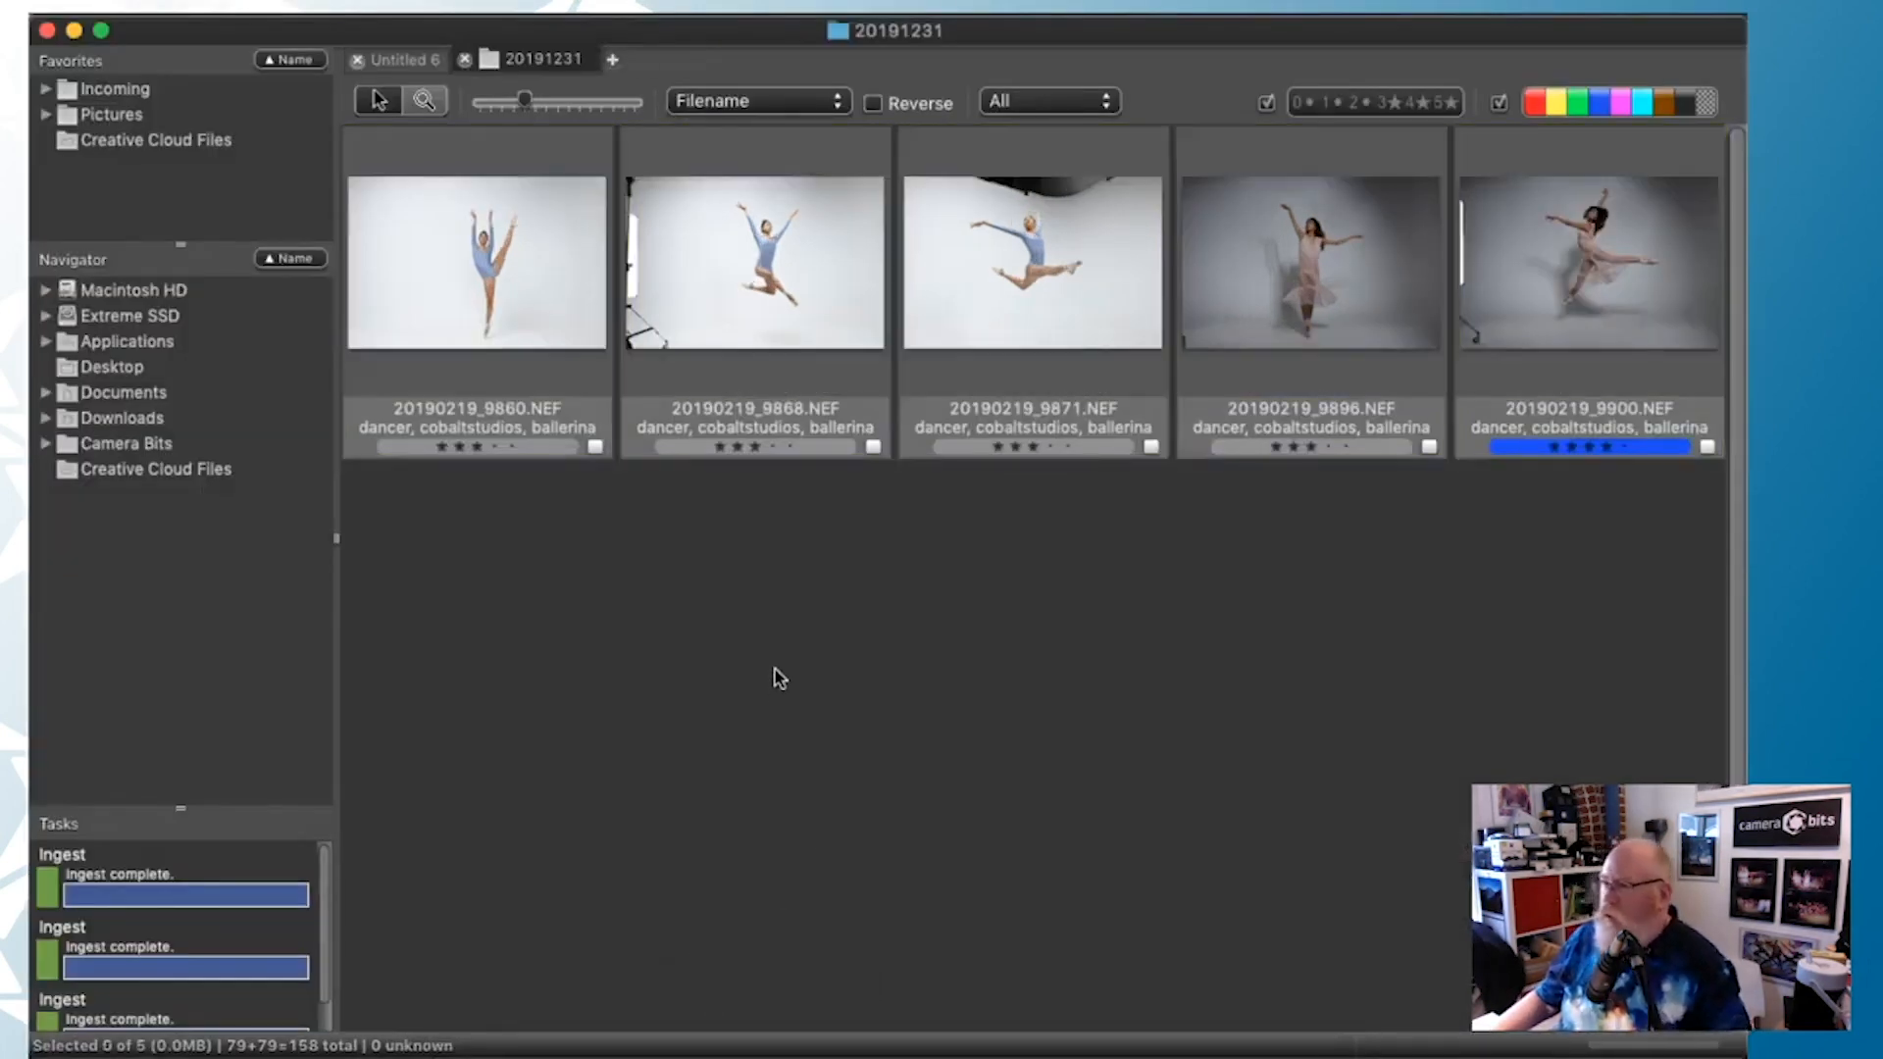